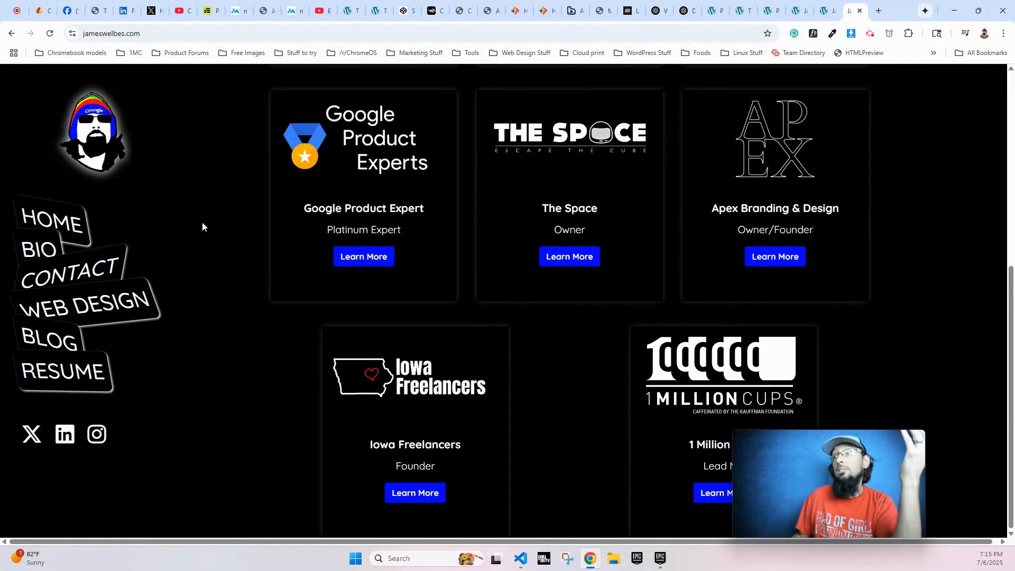
View the PrototypeWP, RoadMapWP and Chromebook Guide popups on the live portfolio site, closing each one
scroll(370, 299, up, 5)
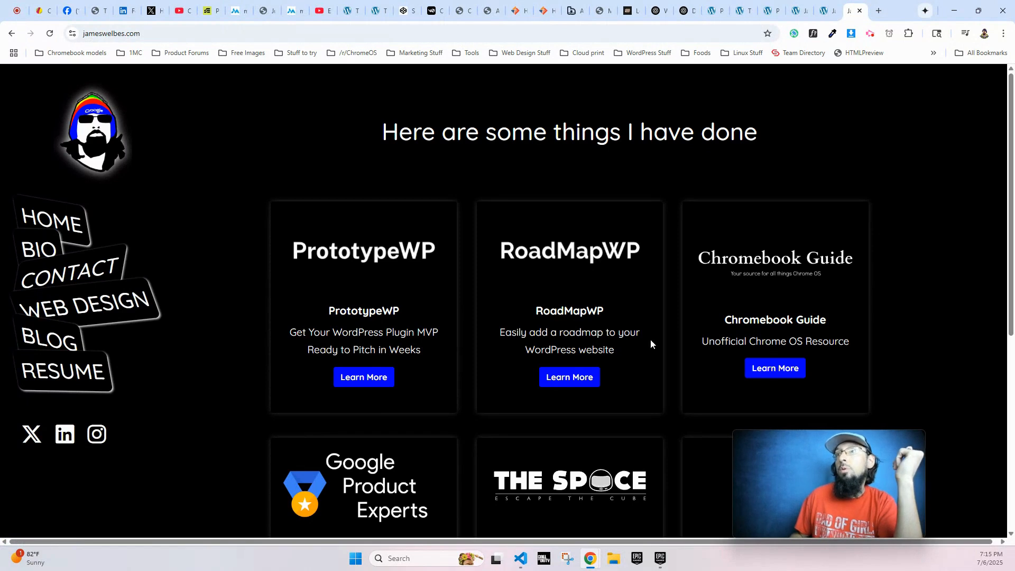
click(371, 379)
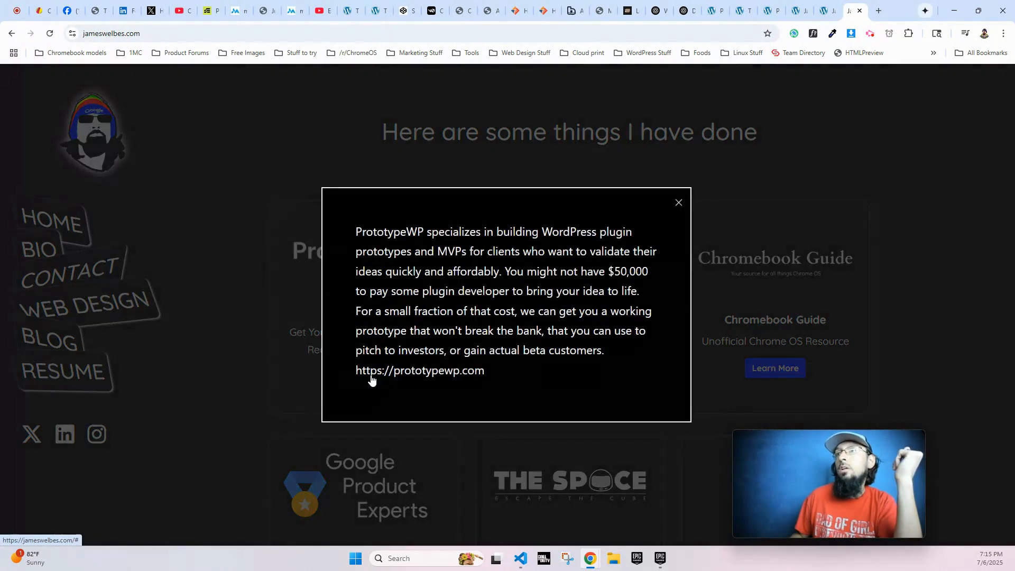
click(679, 203)
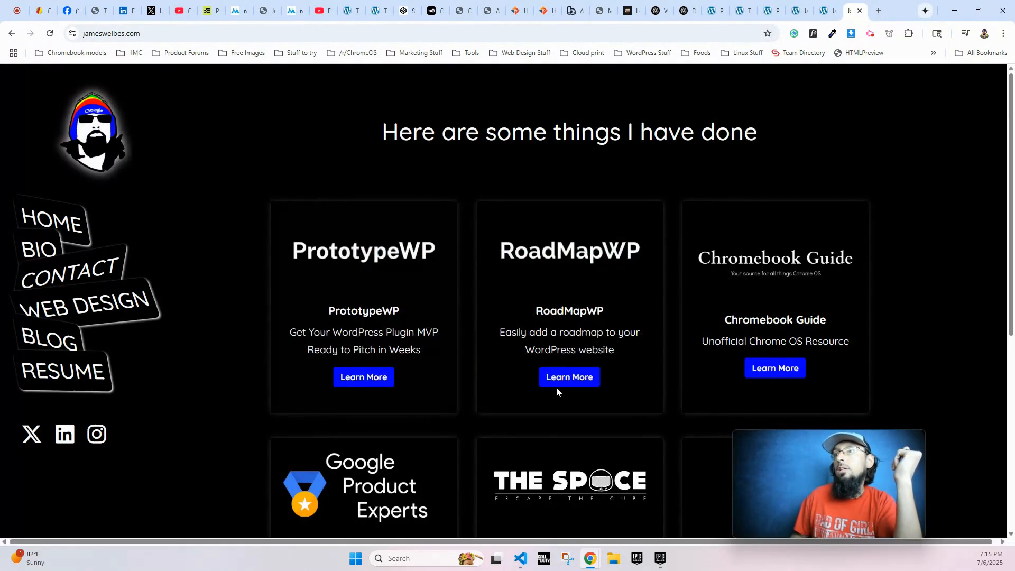
click(585, 378)
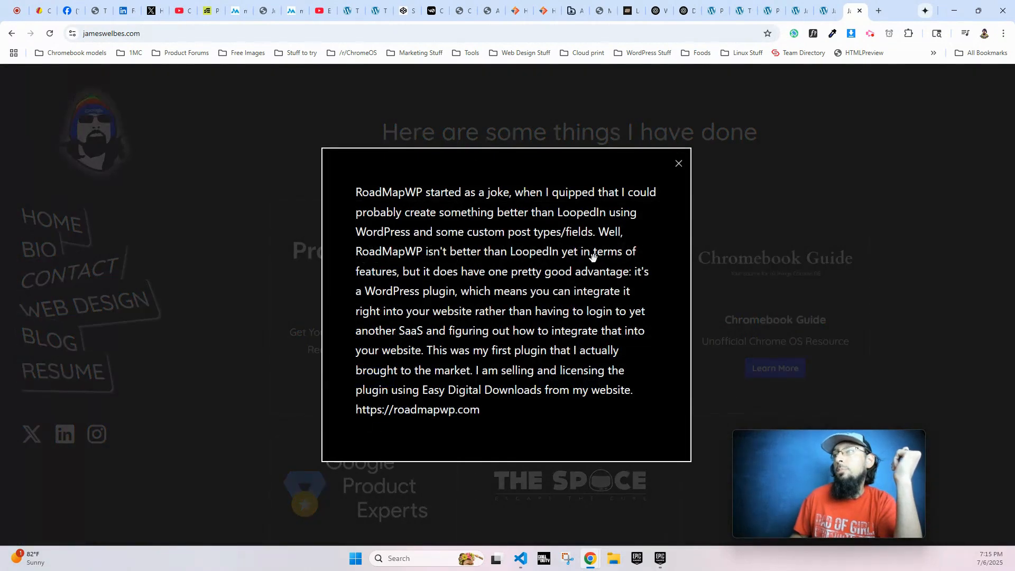
click(677, 165)
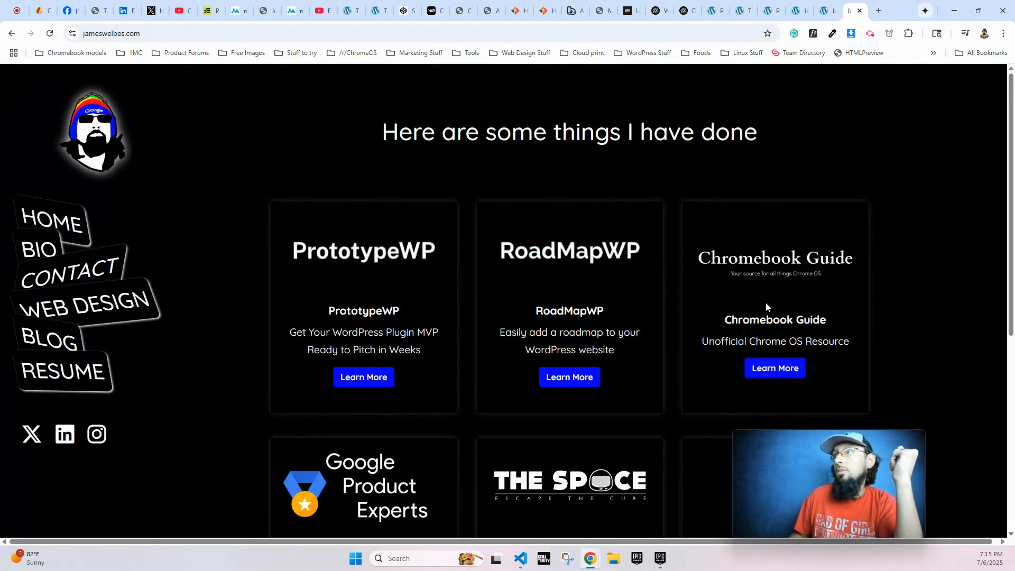
click(780, 370)
click(679, 203)
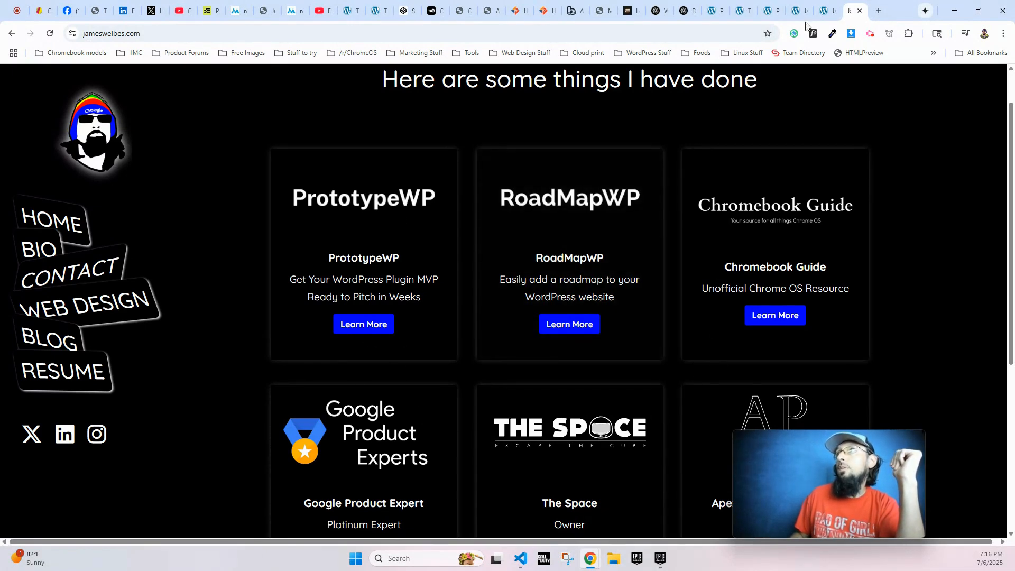
Switch to the local Etch version of the site and examine the Apex Branding & Design card's title, role and popup
click(825, 11)
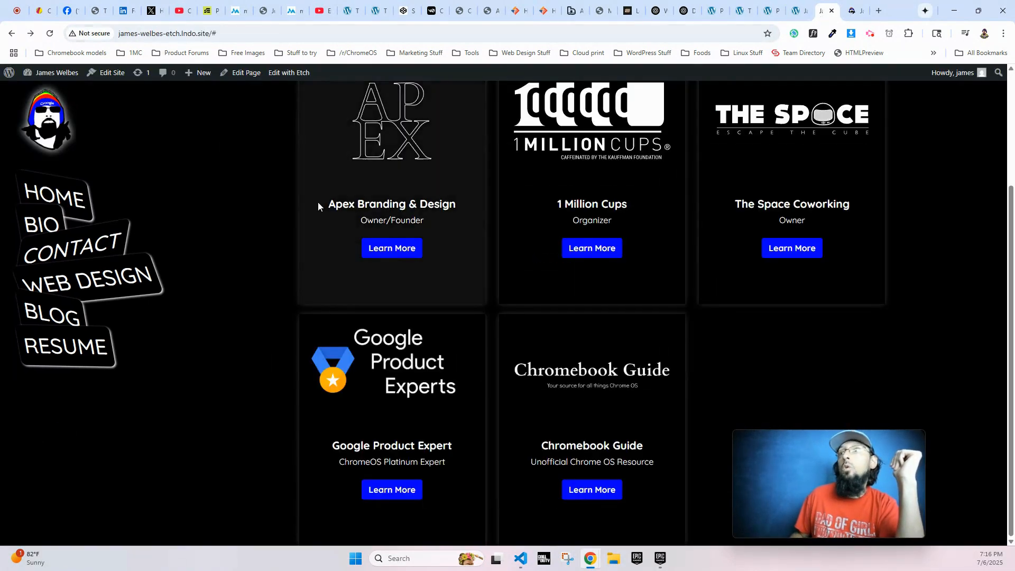
scroll(372, 335, up, 3)
scroll(439, 326, down, 1)
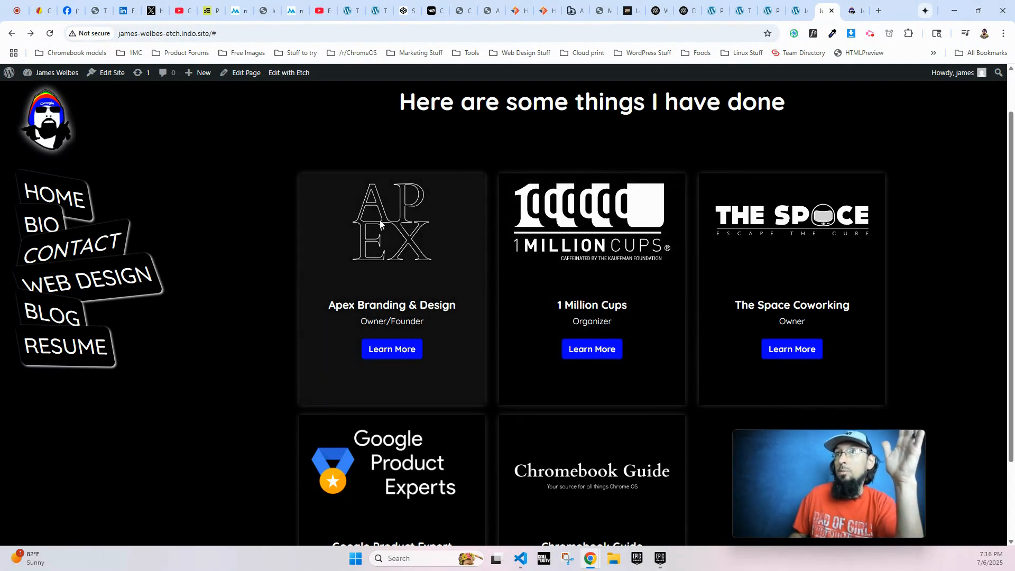
drag(334, 312, 459, 311)
drag(363, 322, 423, 324)
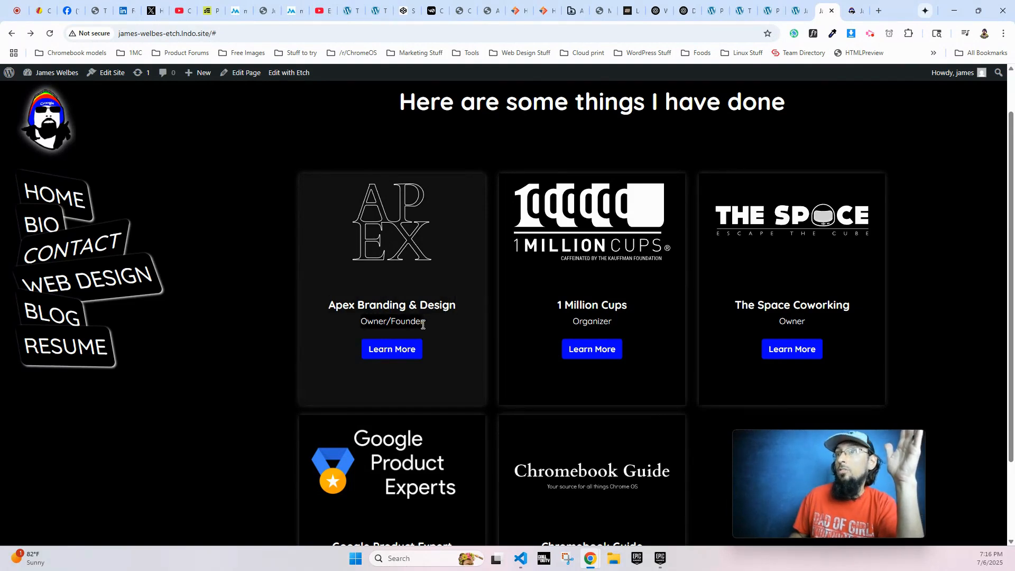
click(390, 353)
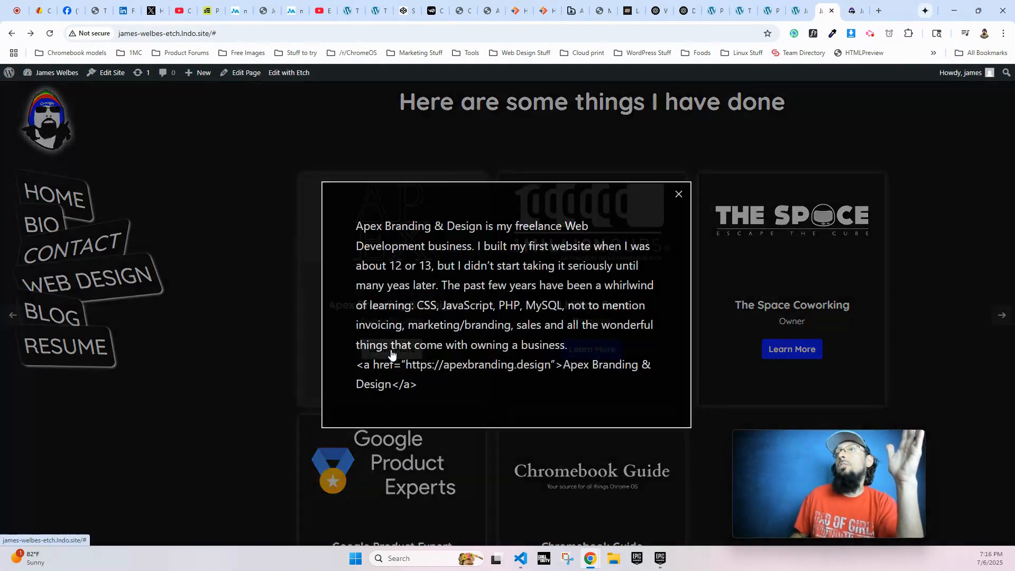
click(679, 195)
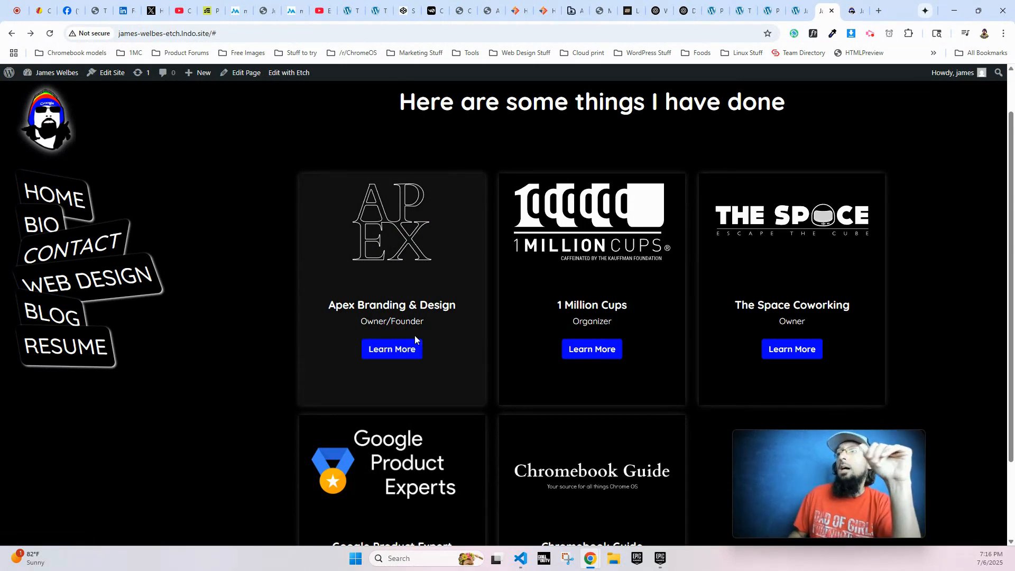
Look at the Etch editor, return to the local site's front end, and view the Apex Branding & Design popup again
click(799, 10)
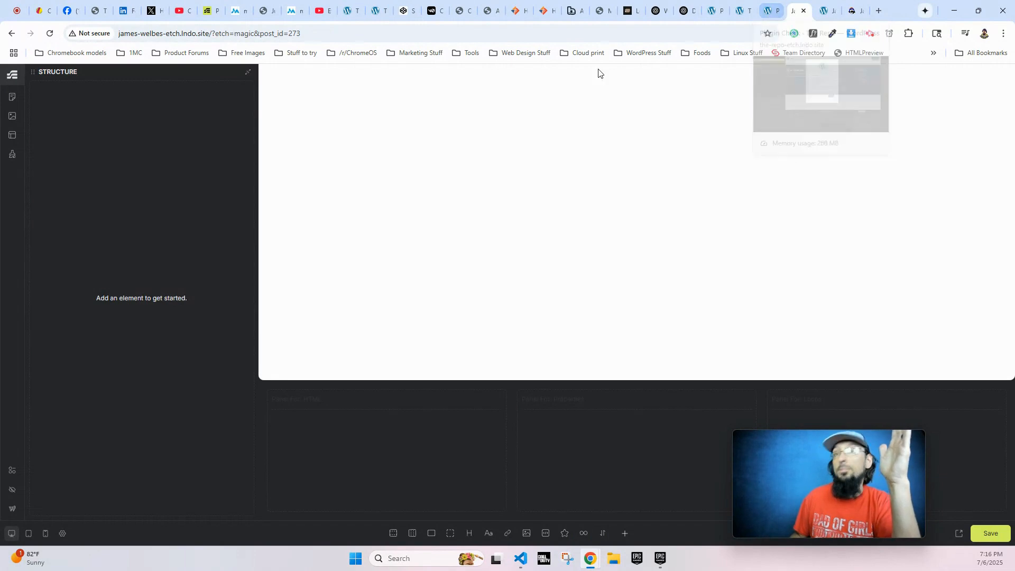
key(ctrl+Tab)
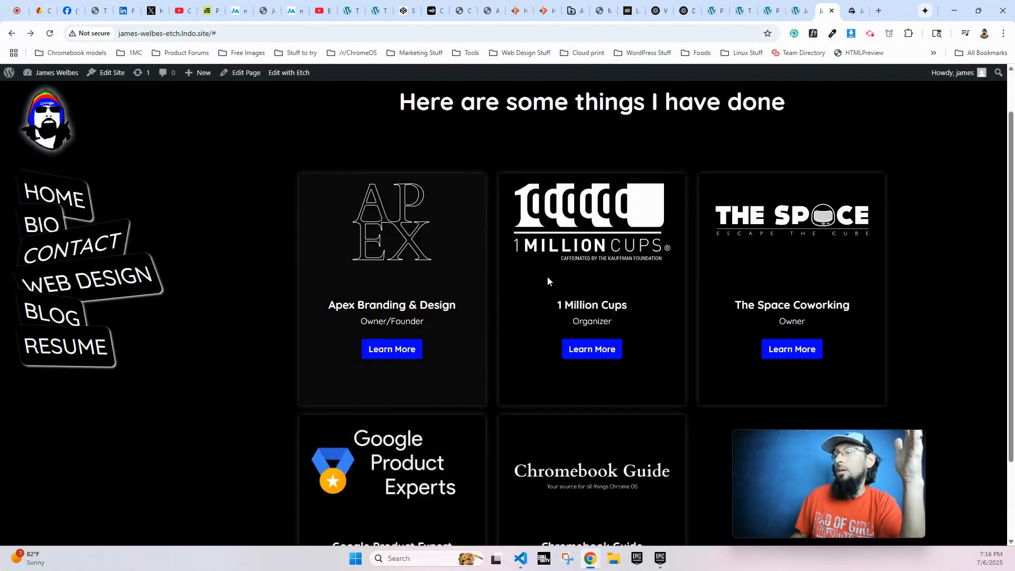
click(382, 354)
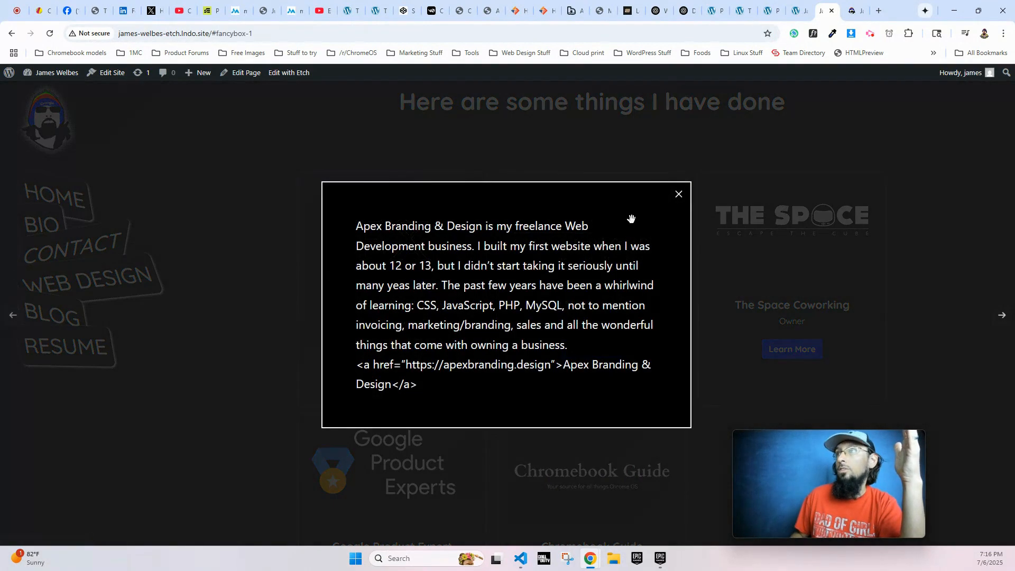
click(679, 194)
Shrink the browser window to mobile width and check the 1 Million Cups and Apex Branding & Design popups
key(super+Down)
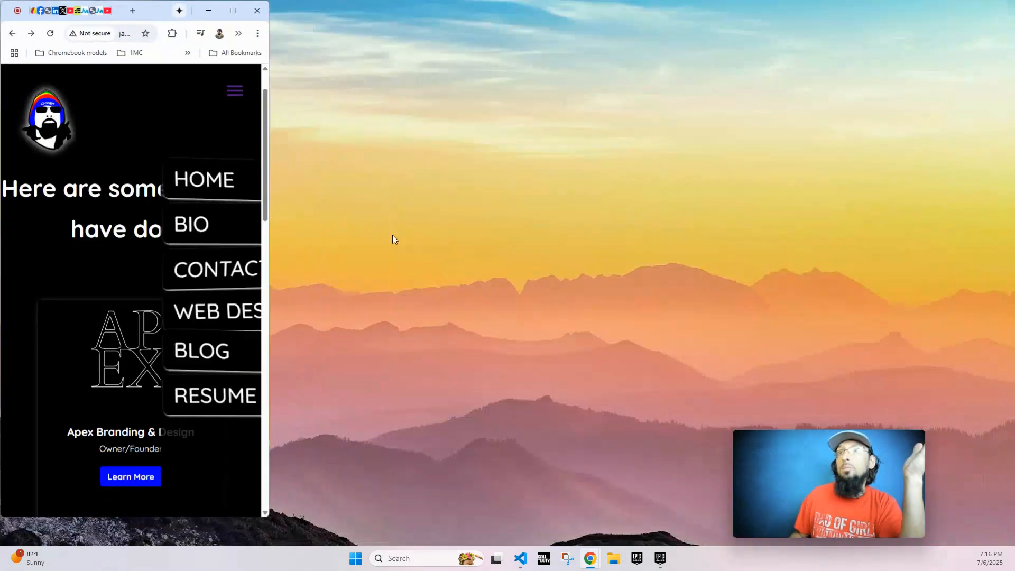
scroll(149, 375, down, 3)
click(137, 506)
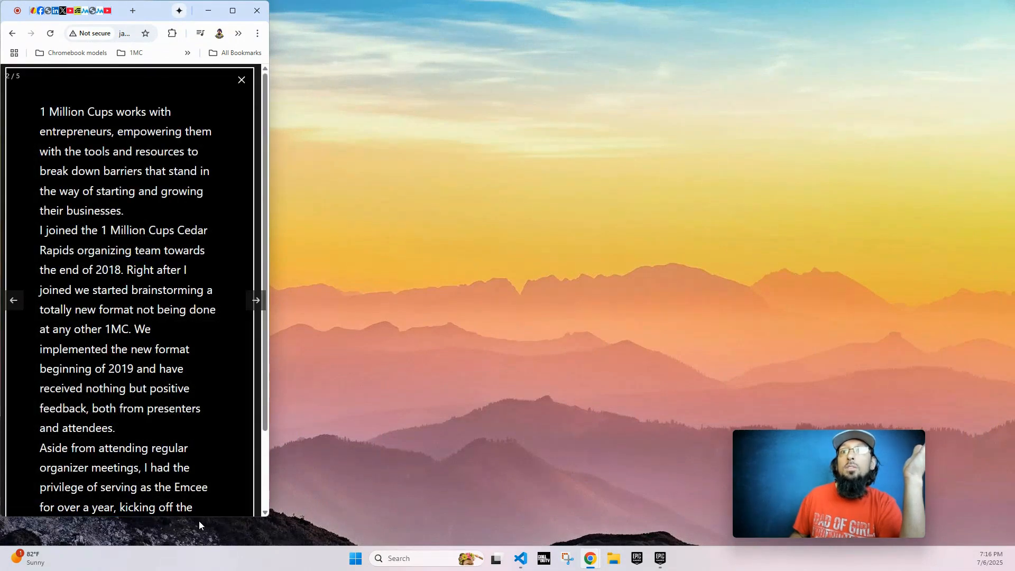
scroll(180, 391, down, 2)
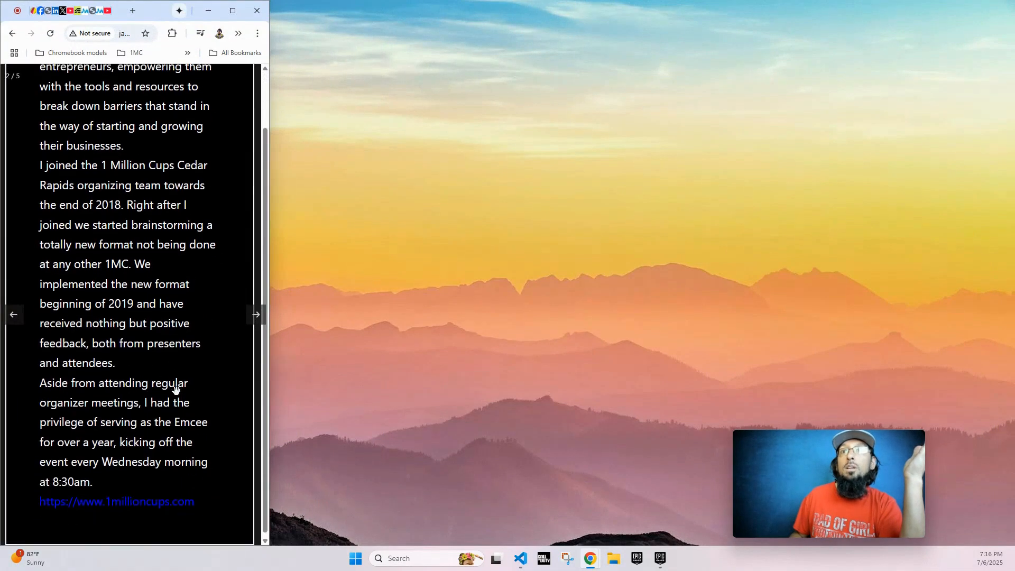
scroll(174, 395, up, 1)
click(244, 86)
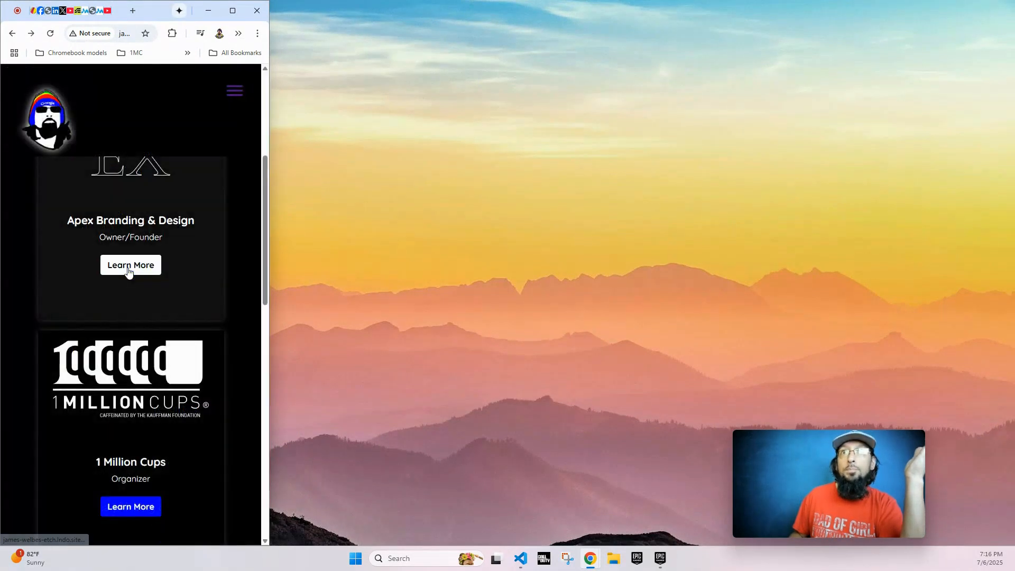
click(118, 269)
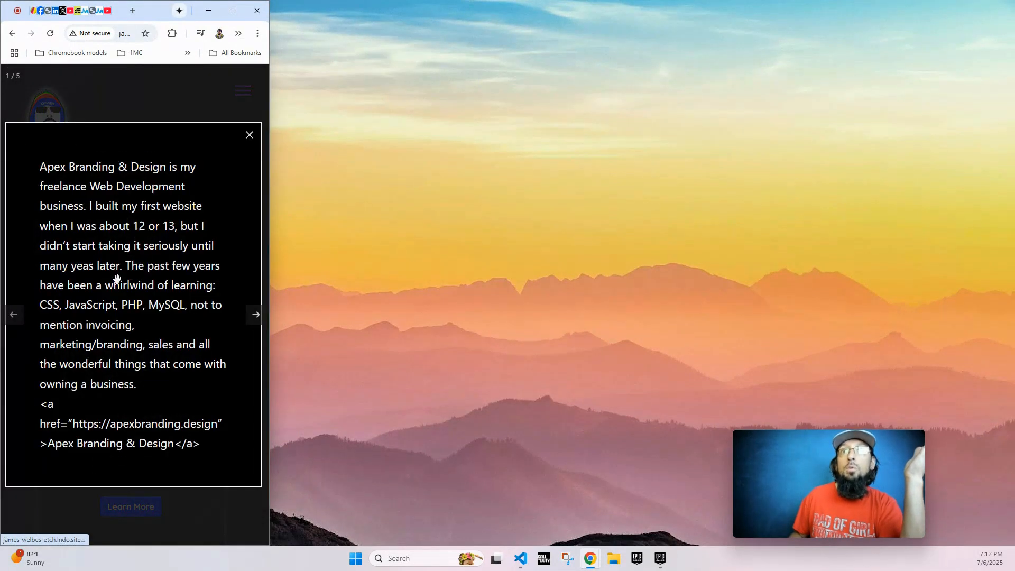
click(249, 136)
Check the popups of The Space Coworking and Apex Branding & Design at mobile width, closing each one
scroll(154, 249, down, 8)
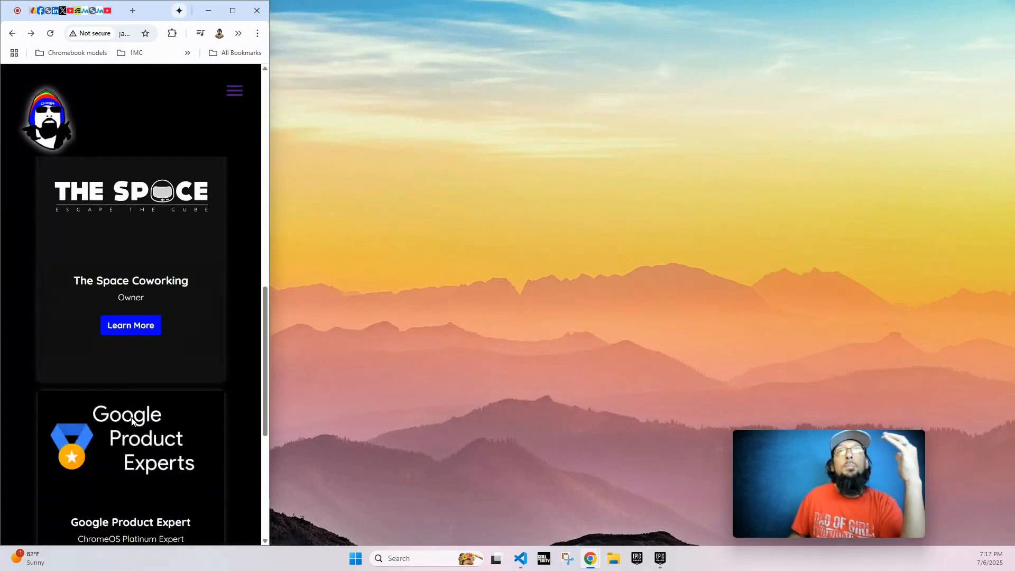
click(123, 329)
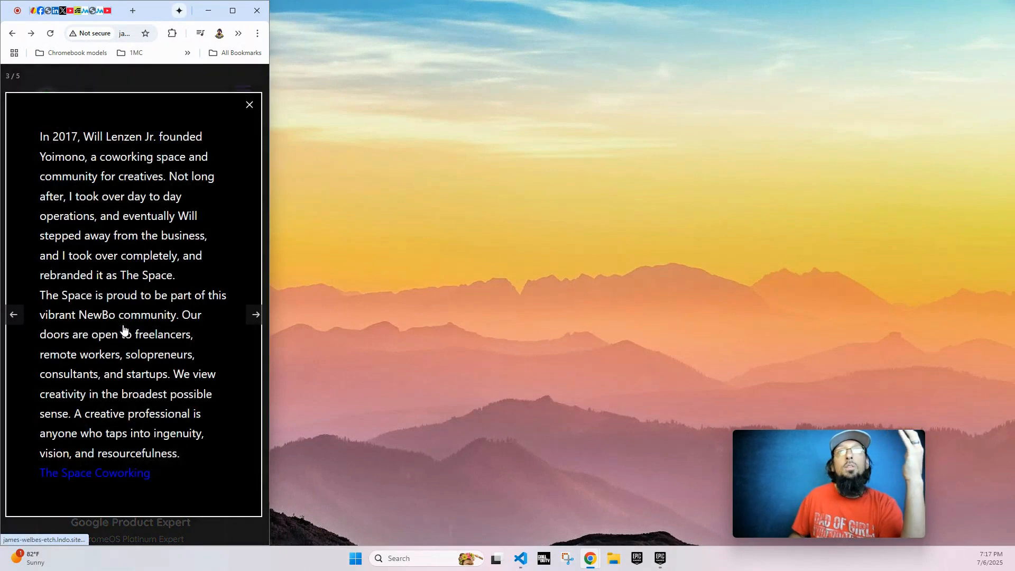
click(250, 106)
scroll(132, 317, up, 5)
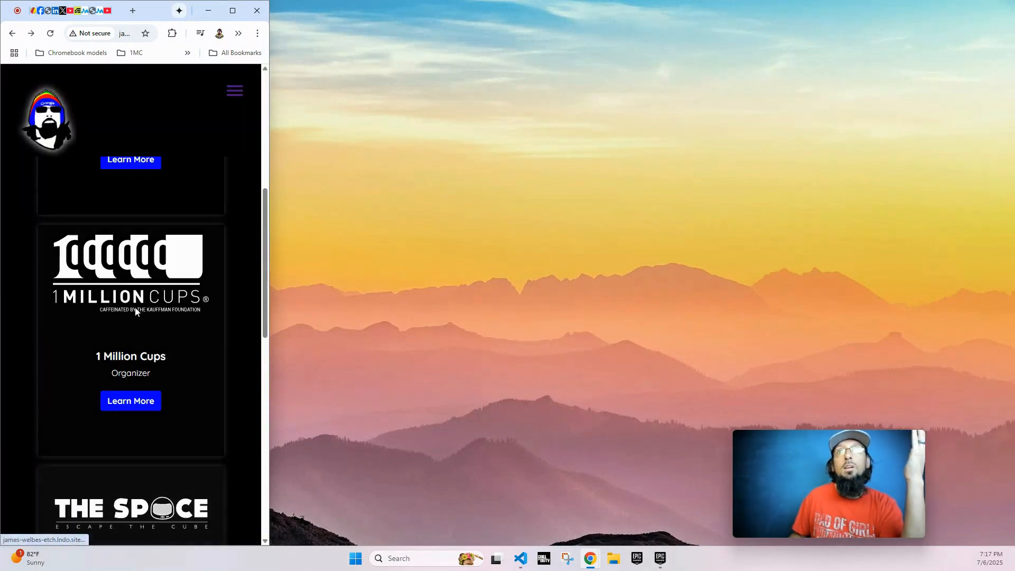
click(121, 167)
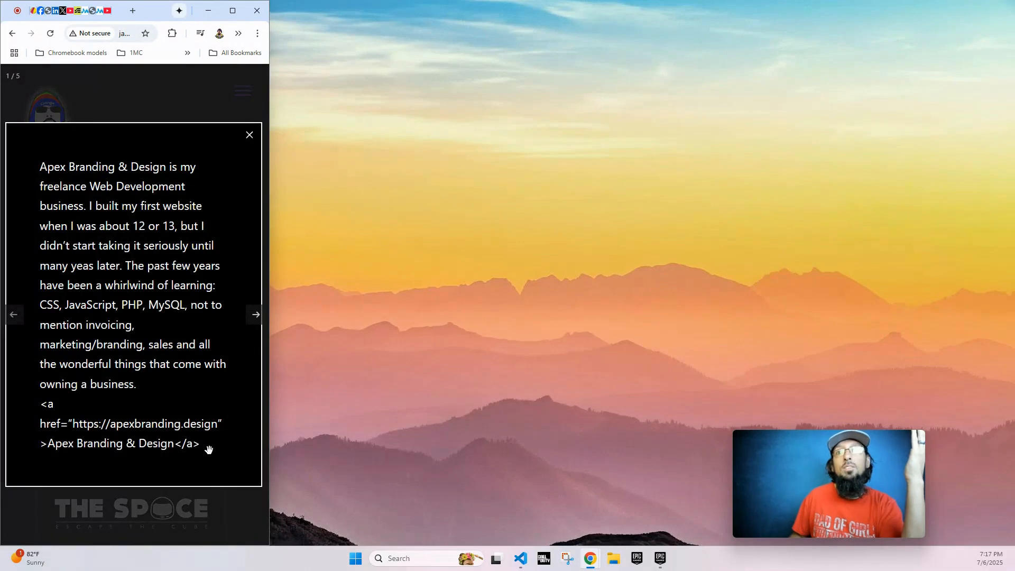
click(250, 135)
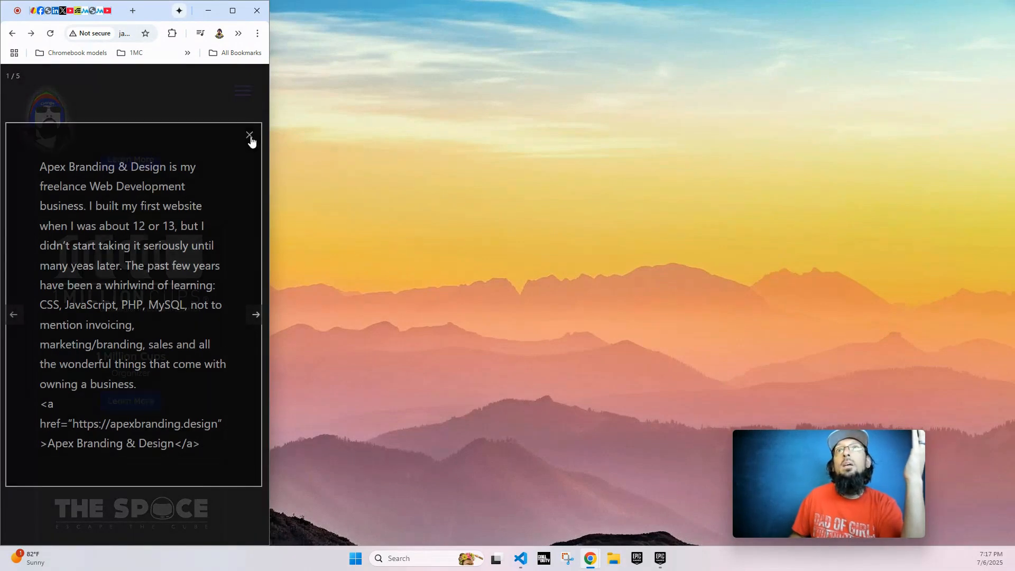
Maximize the browser window and review the Apex Branding & Design popup and the project cards at full width
click(233, 10)
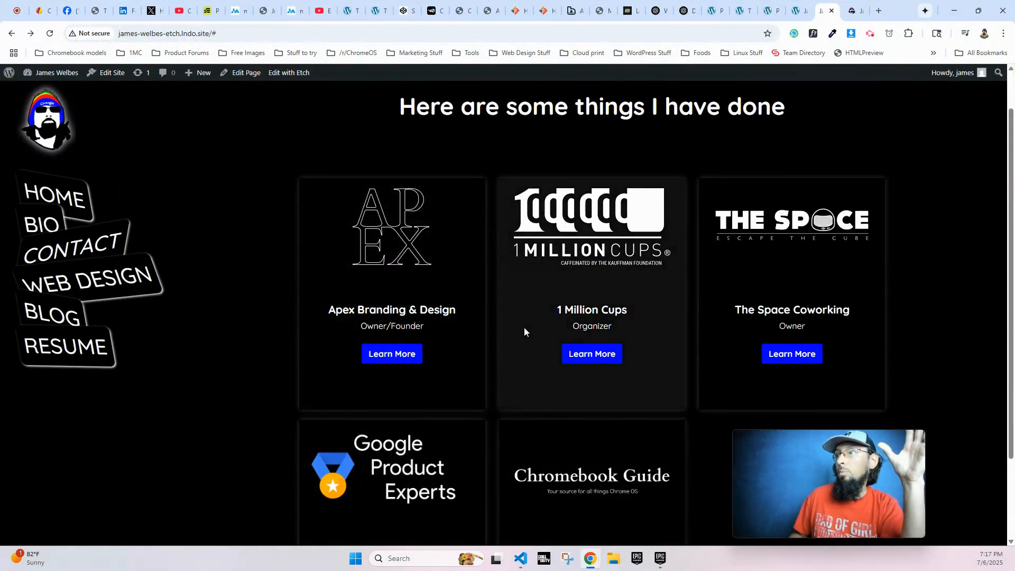
click(393, 355)
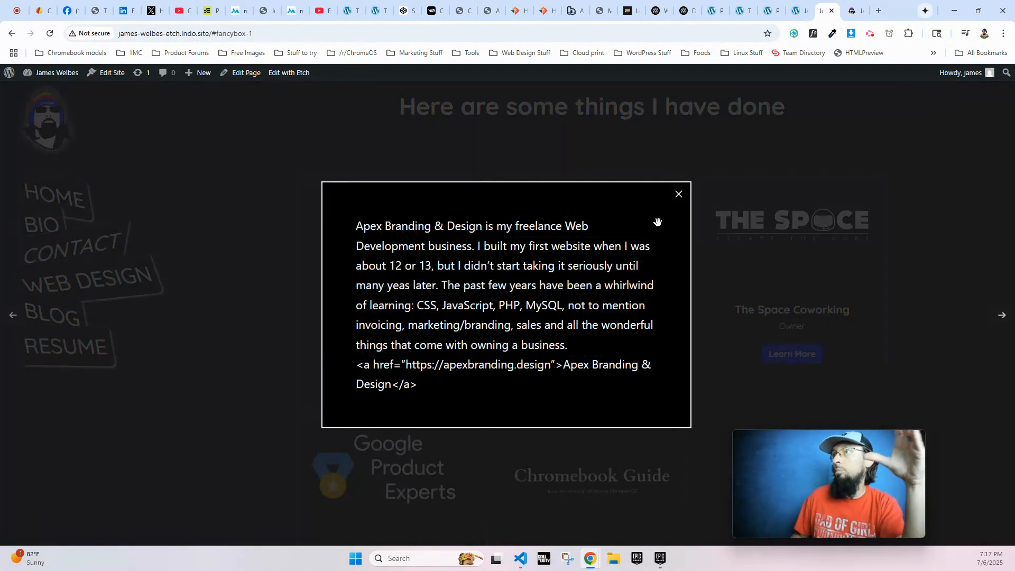
click(679, 194)
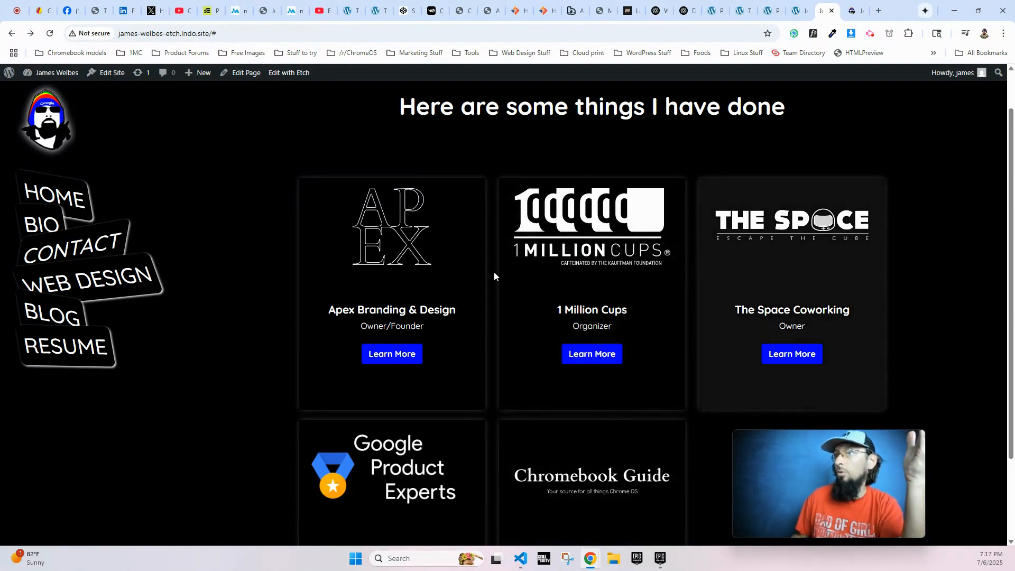
scroll(397, 379, down, 2)
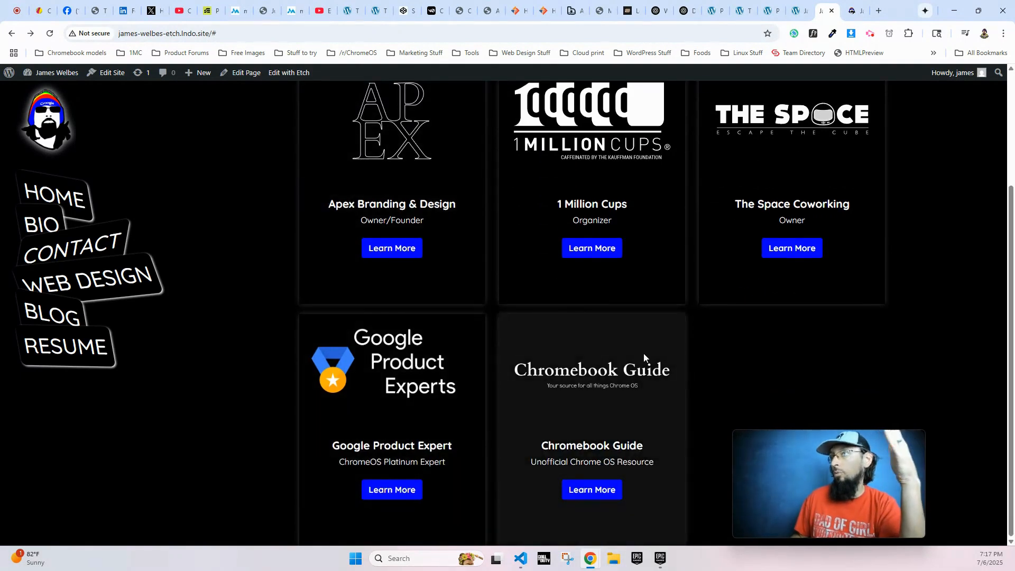
scroll(523, 275, up, 3)
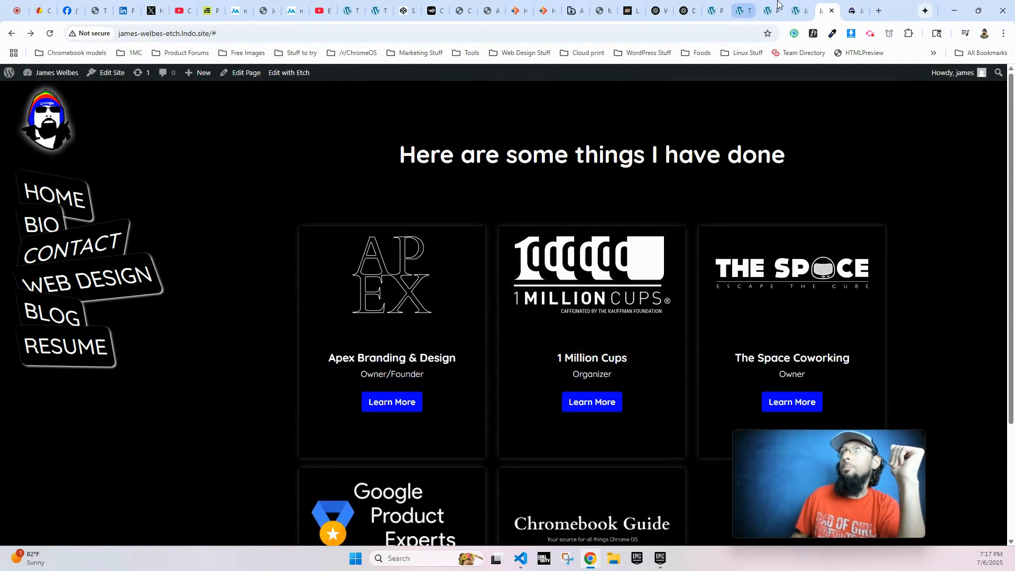
Switch to VS Code and highlight the Fancybox JS and CSS file paths in functions.php
click(521, 558)
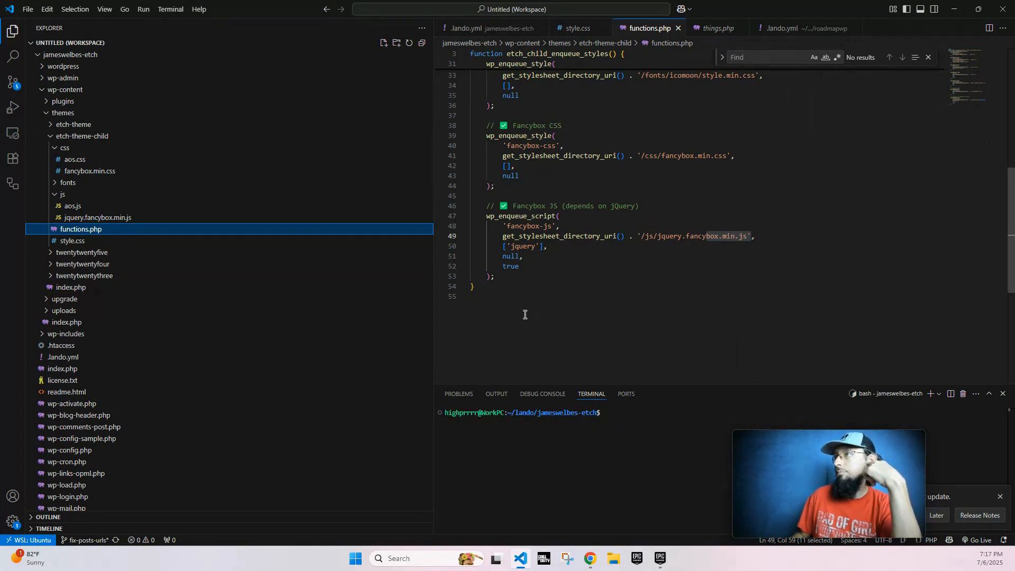
drag(756, 237, 641, 240)
drag(736, 156, 638, 158)
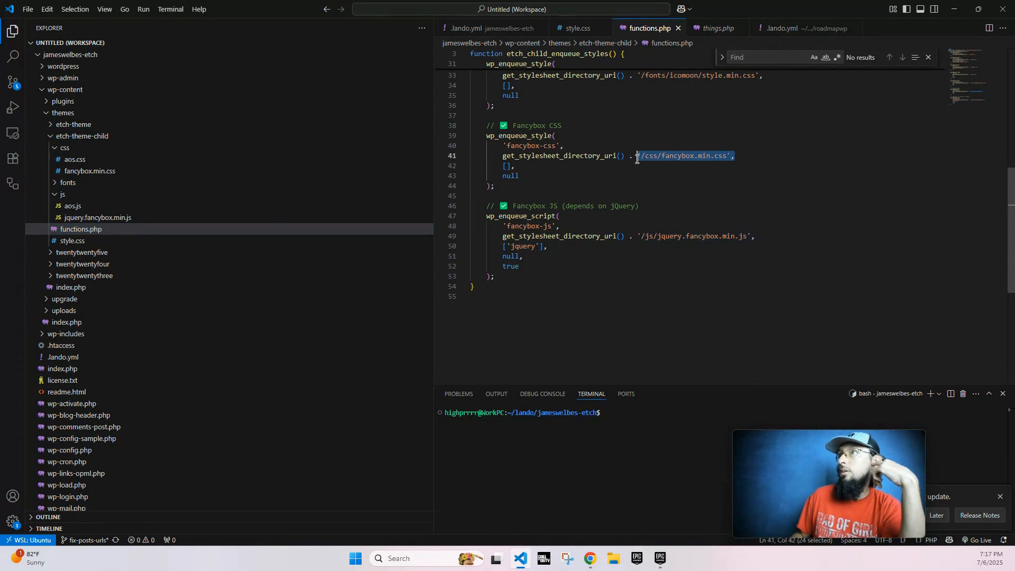
Highlight the Fancybox style and script enqueue blocks in functions.php, first separately and then together
scroll(561, 201, up, 2)
drag(486, 189, 521, 244)
drag(499, 334, 481, 259)
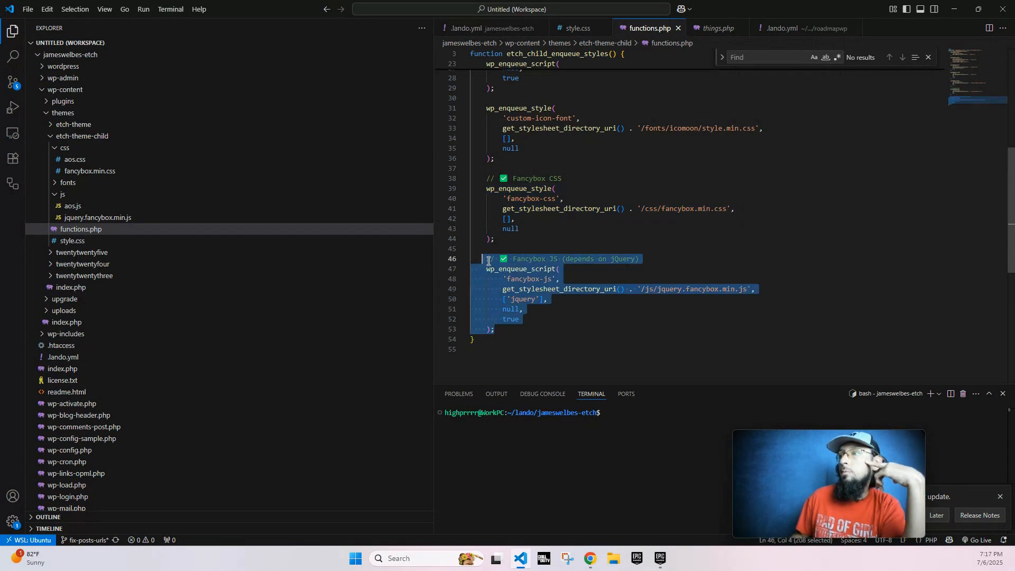
click(543, 337)
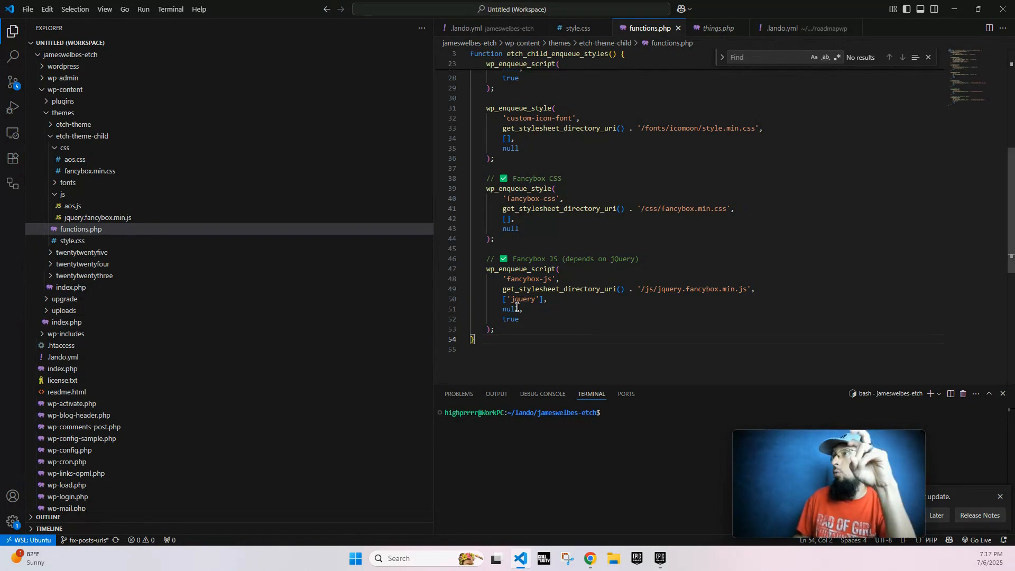
drag(502, 330, 482, 180)
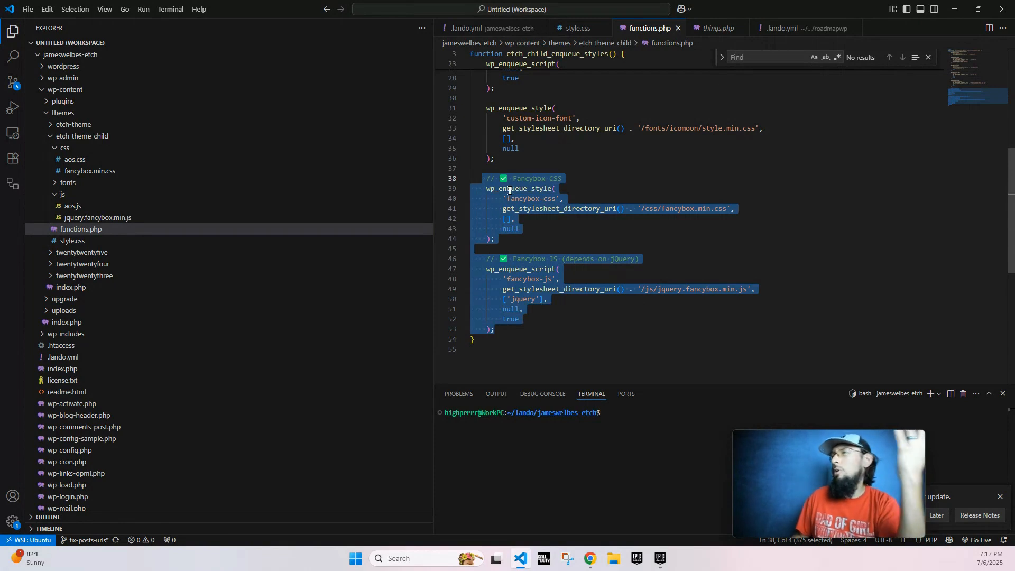
click(619, 190)
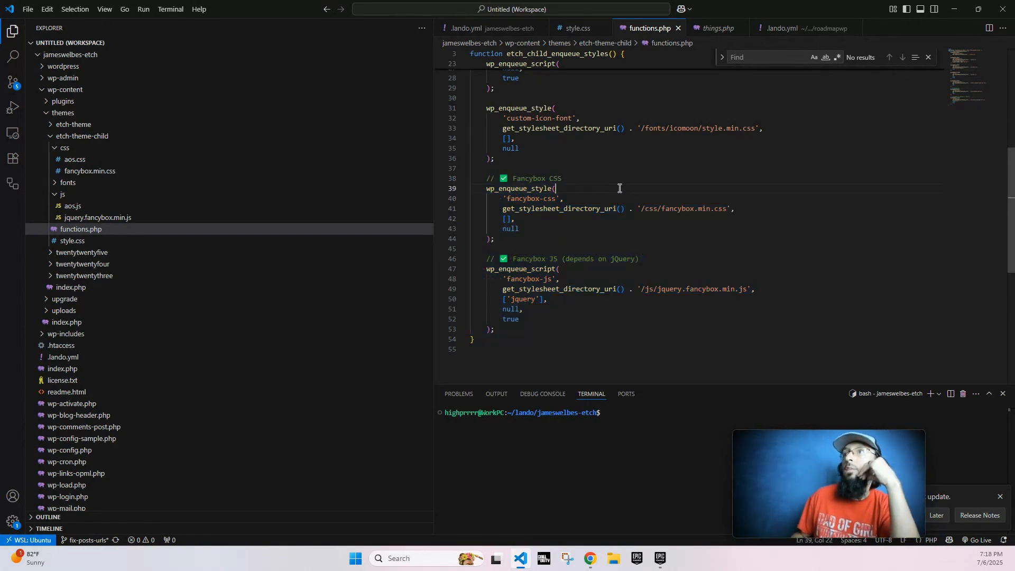
Highlight the jquery.fancybox.min.js path and the code spanning the Fancybox style and script enqueues in functions.php
drag(751, 289, 645, 292)
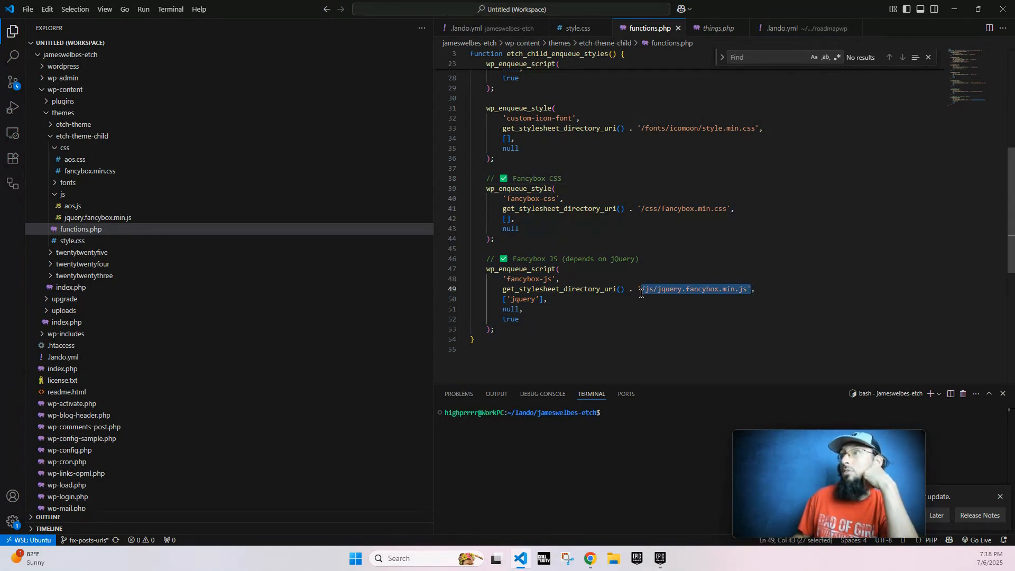
click(642, 299)
drag(759, 291, 487, 186)
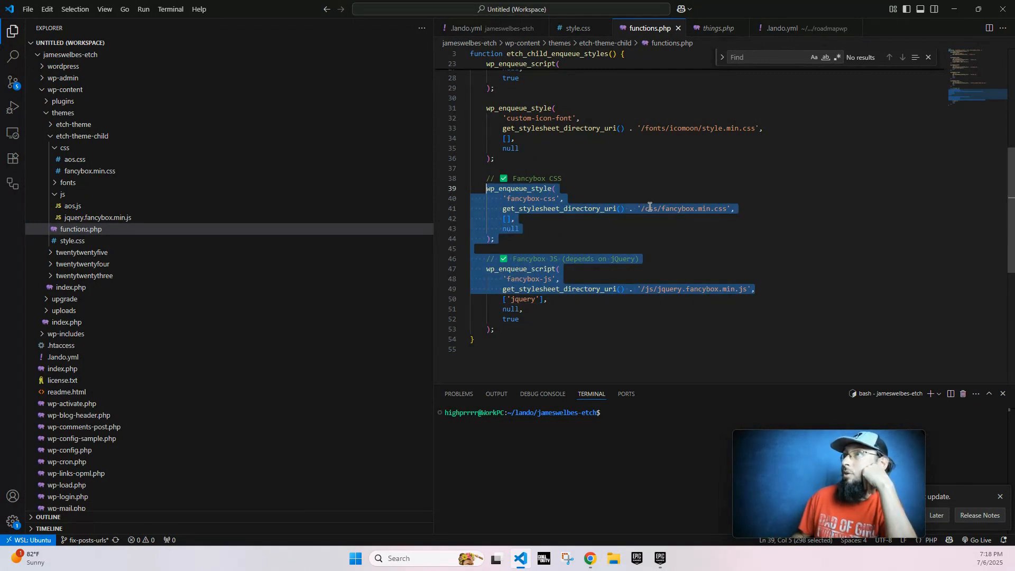
click(661, 189)
Highlight the AOS script enqueue block in functions.php, followed by the complete Fancybox CSS and JS code
scroll(661, 211, up, 5)
click(691, 207)
drag(691, 207, 494, 109)
click(739, 218)
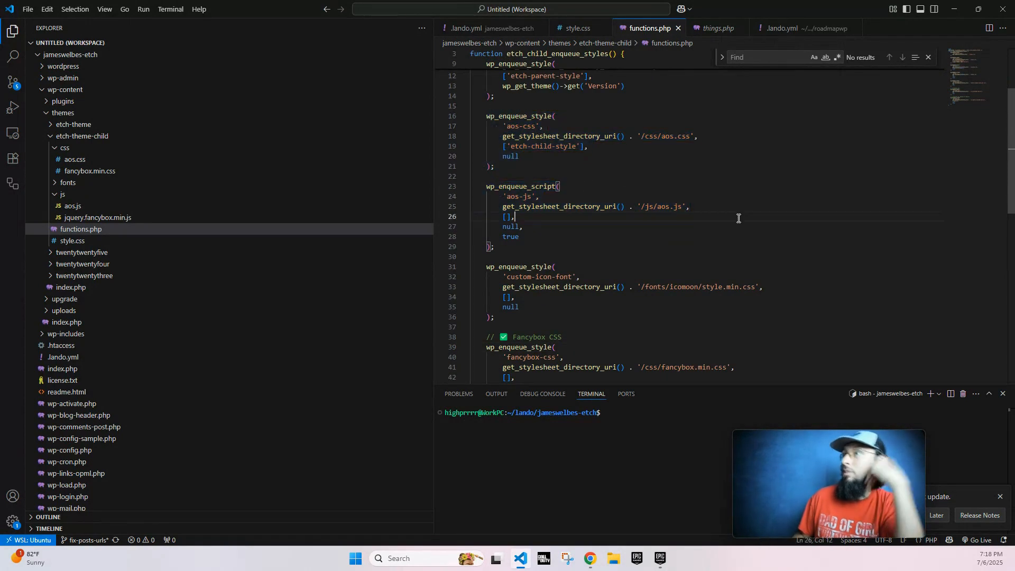
scroll(742, 228, down, 6)
scroll(708, 243, up, 2)
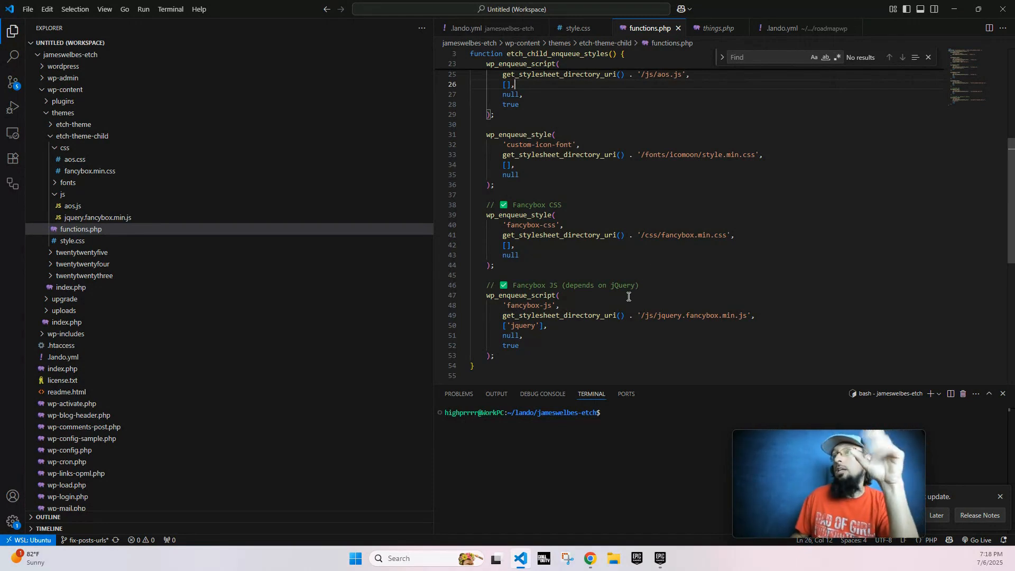
drag(520, 360, 486, 198)
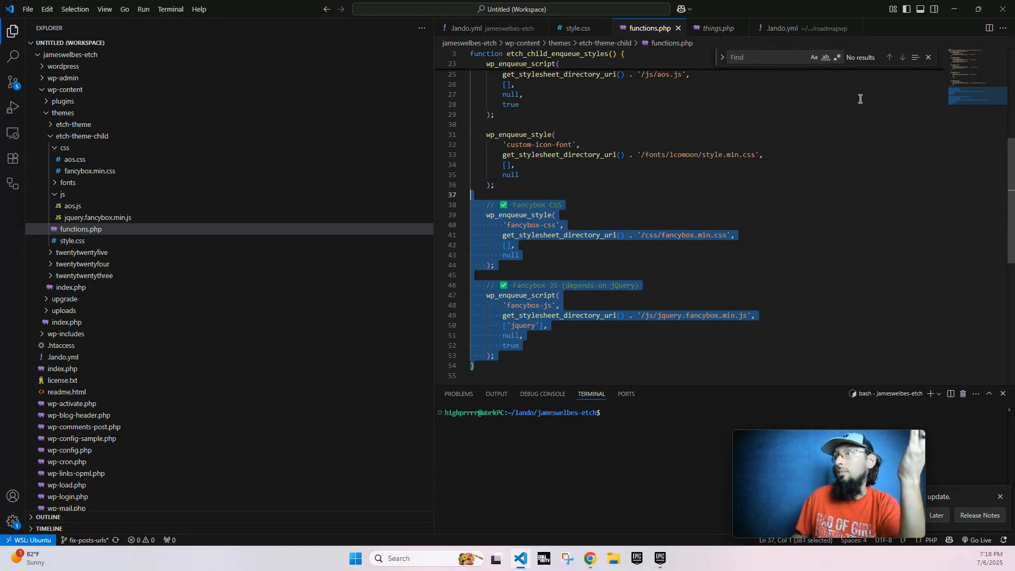
Switch to the Etch editor in Chrome and add a section with a container, naming the section Hero Section
click(954, 9)
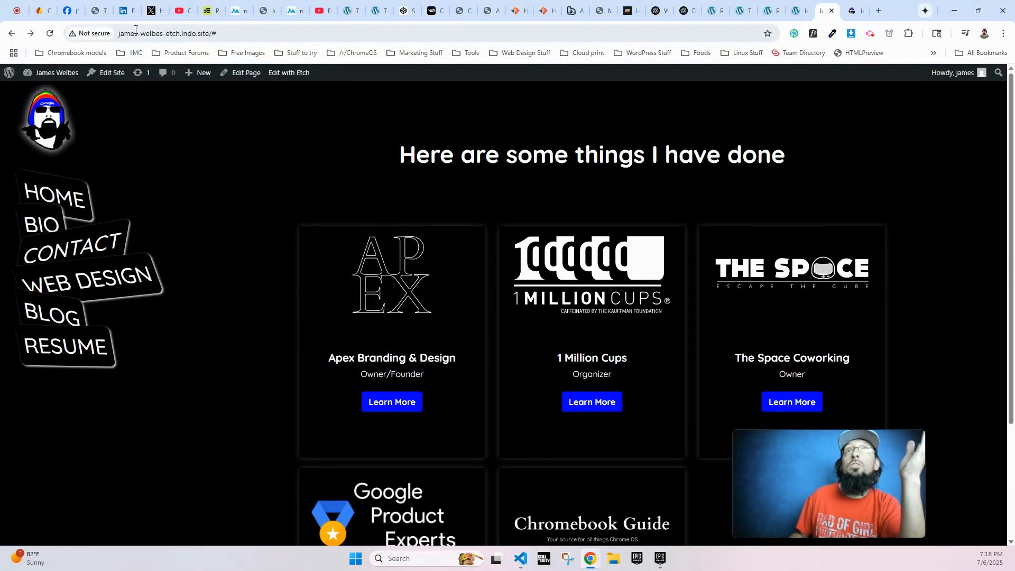
click(797, 11)
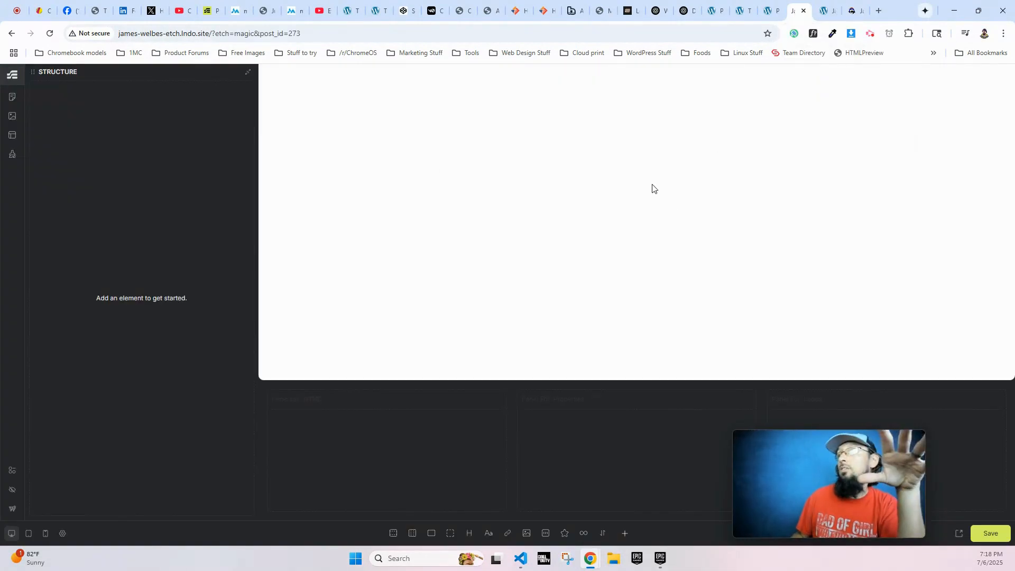
mouse_move(752, 471)
mouse_move(790, 480)
mouse_down()
mouse_move(816, 484)
mouse_move(808, 484)
mouse_up()
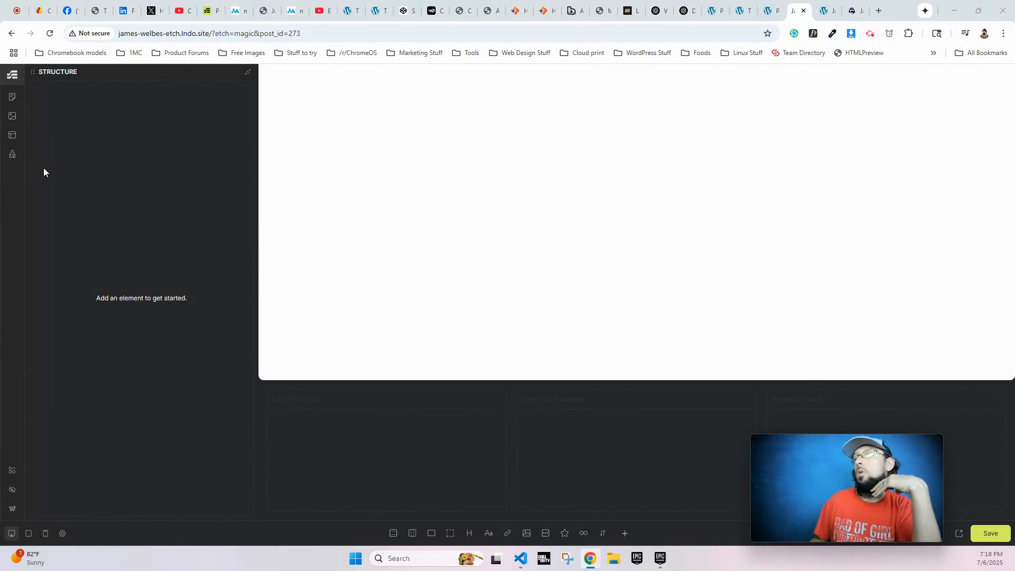
click(394, 533)
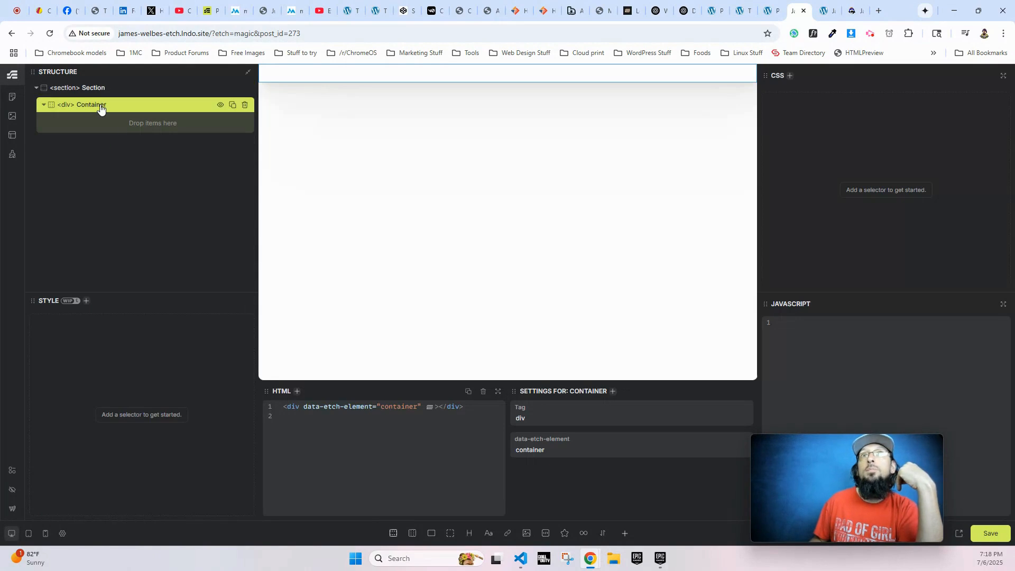
double_click(95, 87)
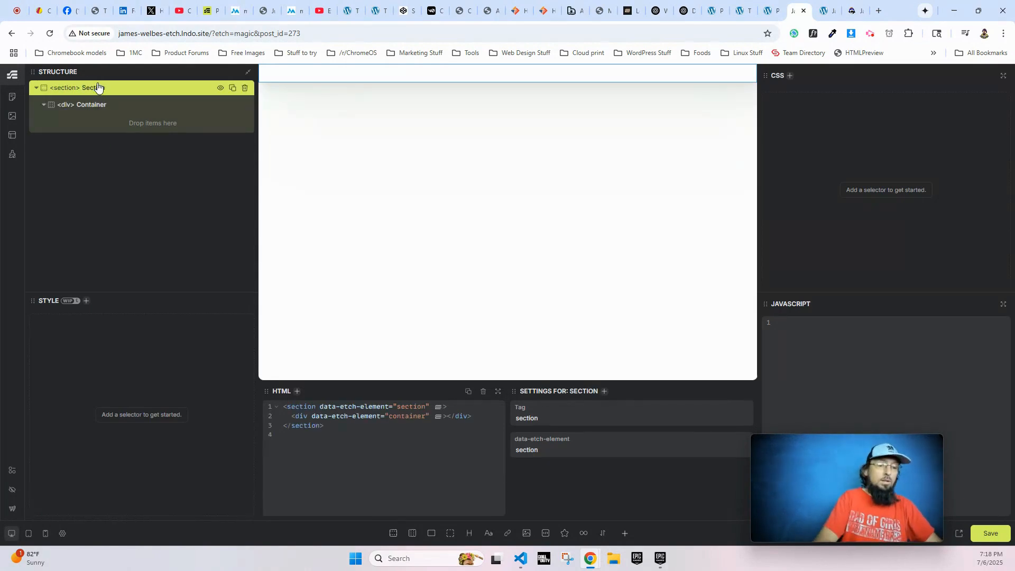
text(Hero)
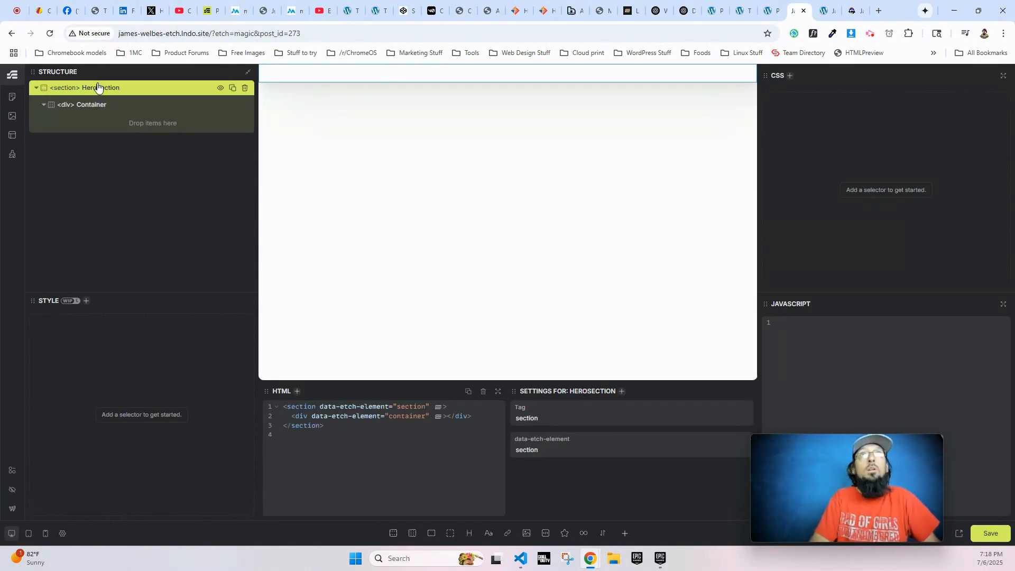
Add a loop inside the container and inspect the post type in its recent-posts query arguments
click(127, 106)
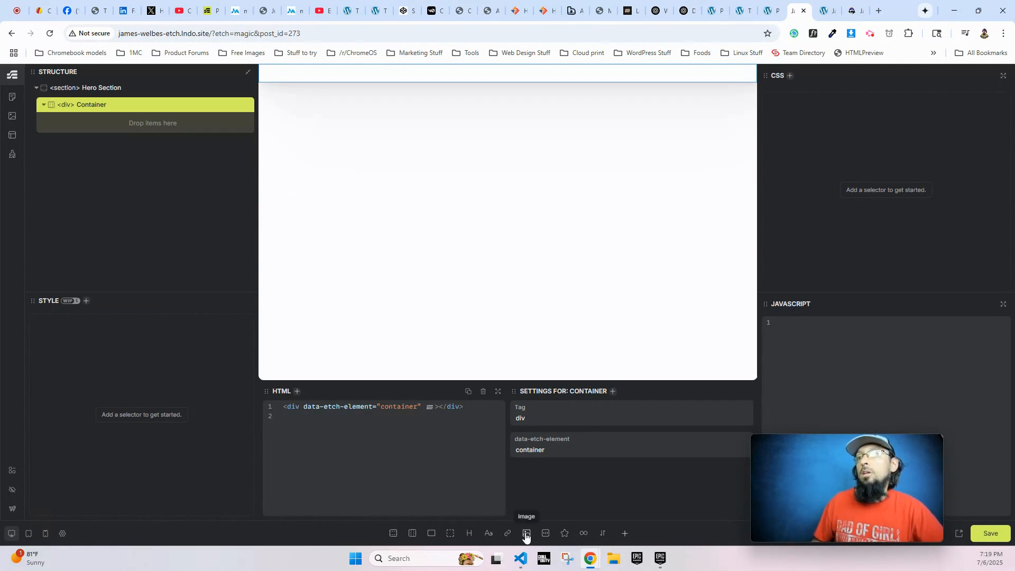
click(583, 534)
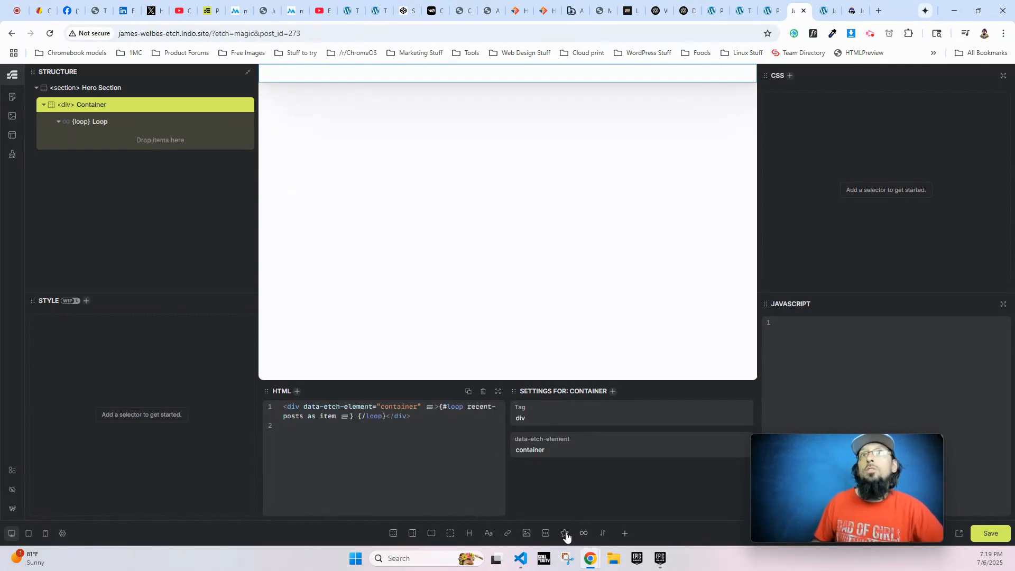
click(71, 121)
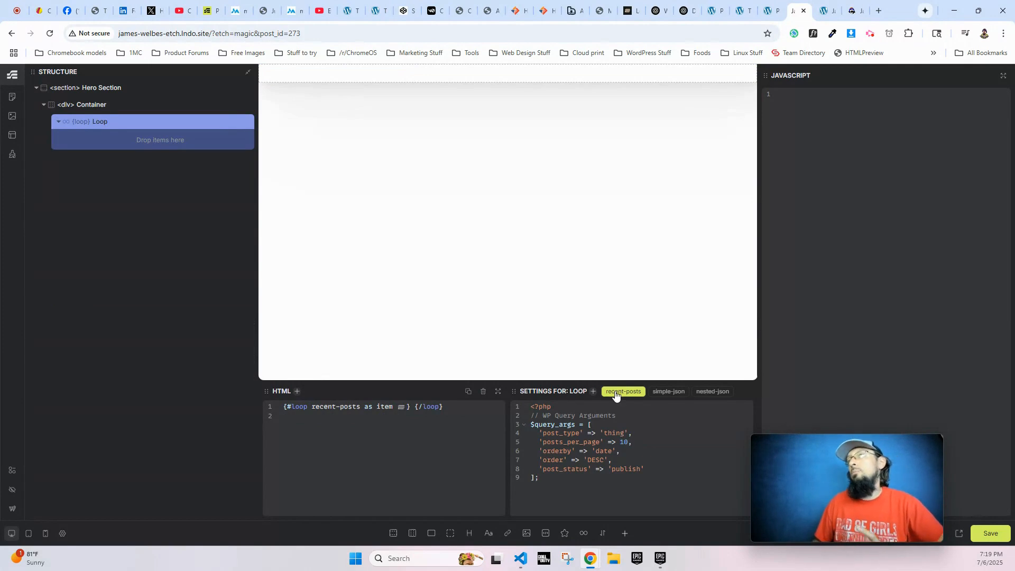
double_click(615, 434)
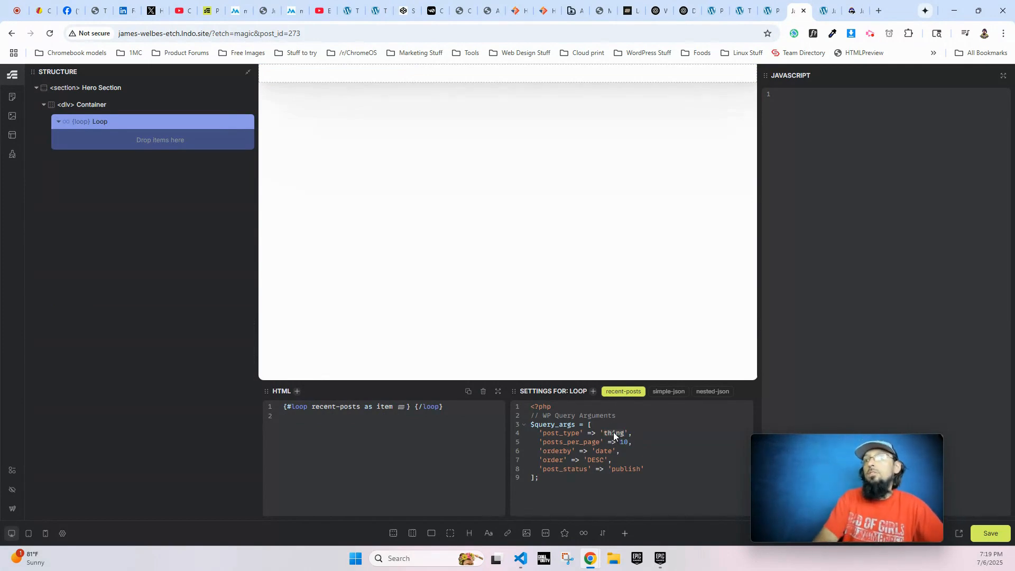
text(po)
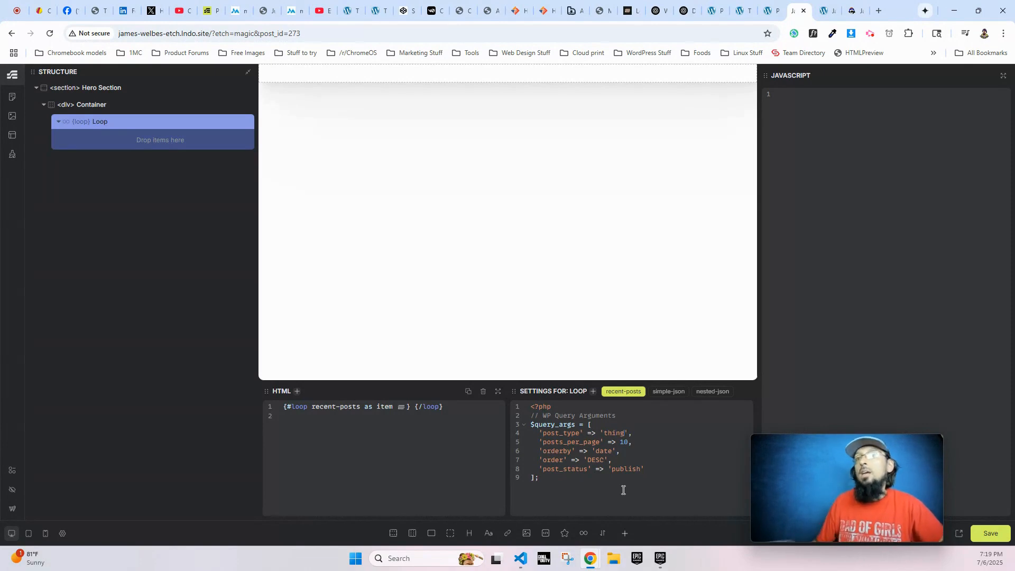
Change the item variable in the loop's HTML to thing, so it reads "recent-posts as thing"
click(394, 407)
key(BackSpace)
key(BackSpace)
key(BackSpace)
key(BackSpace)
text(thing)
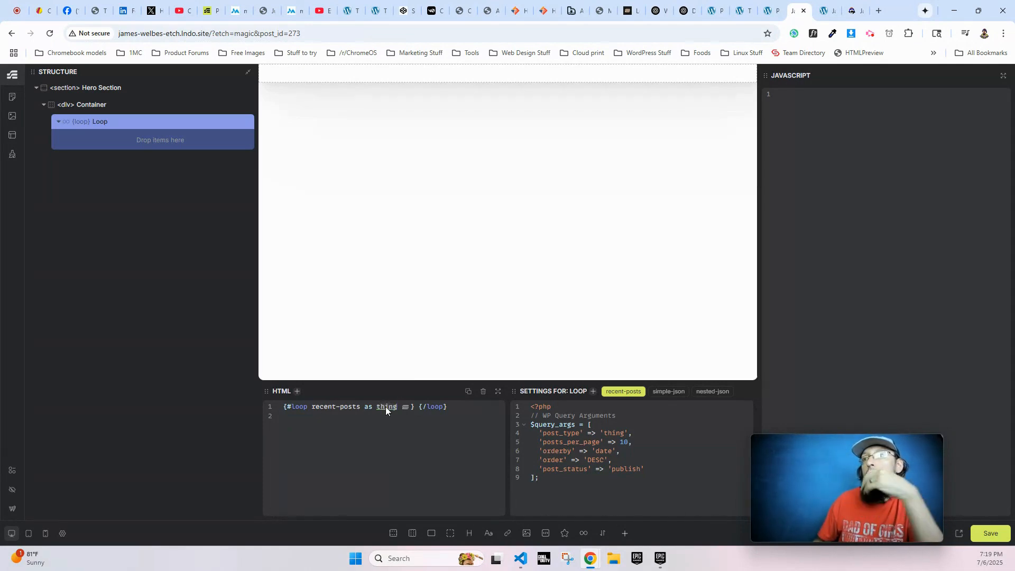
click(381, 446)
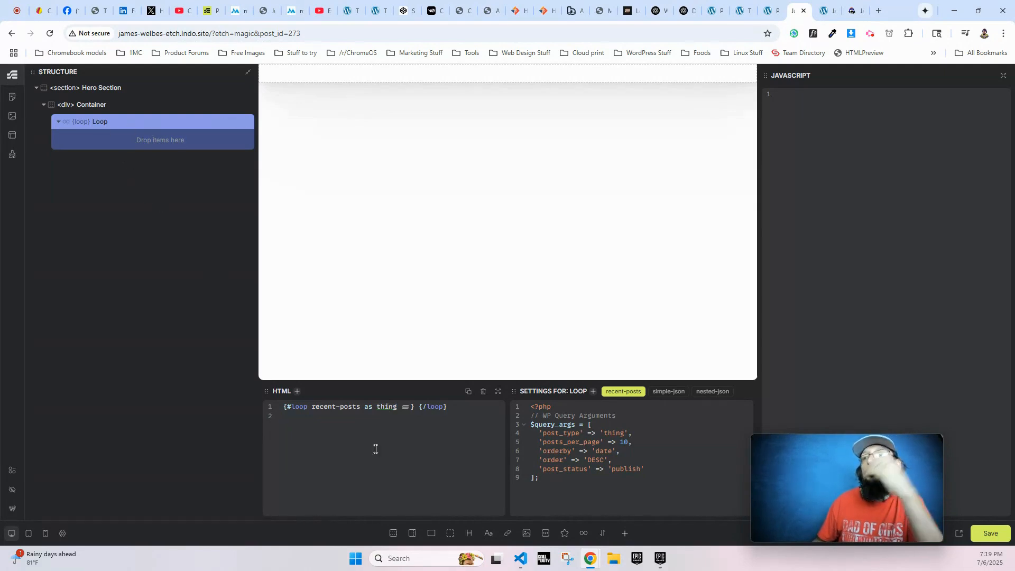
Add a flex div, an image, two text elements and a link inside the loop
click(431, 537)
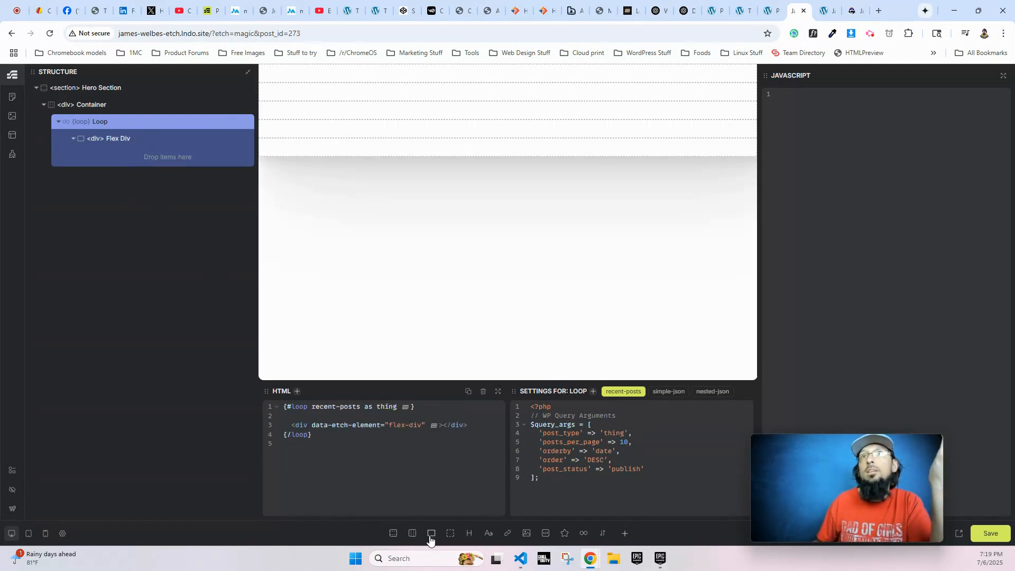
click(527, 536)
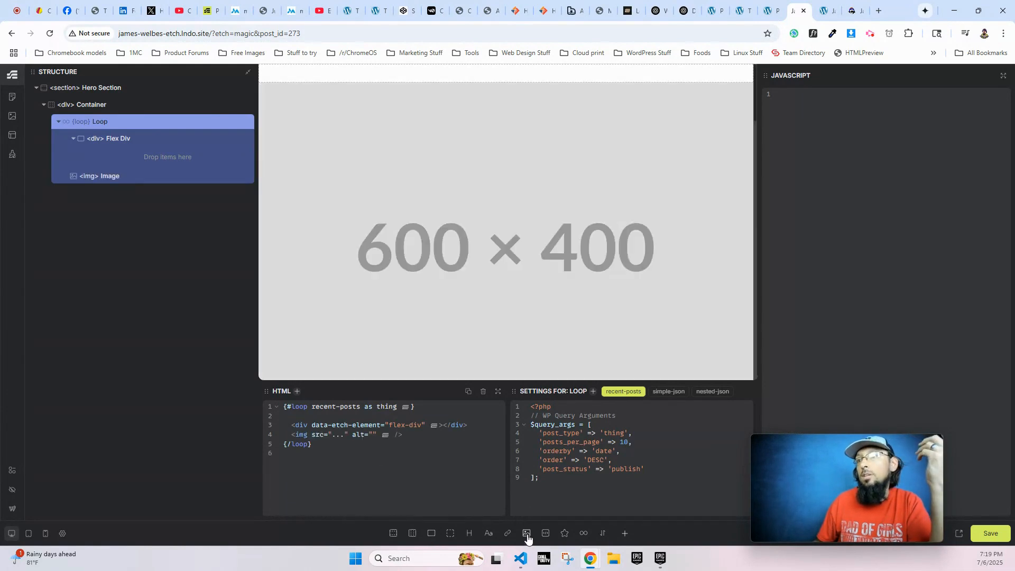
click(488, 536)
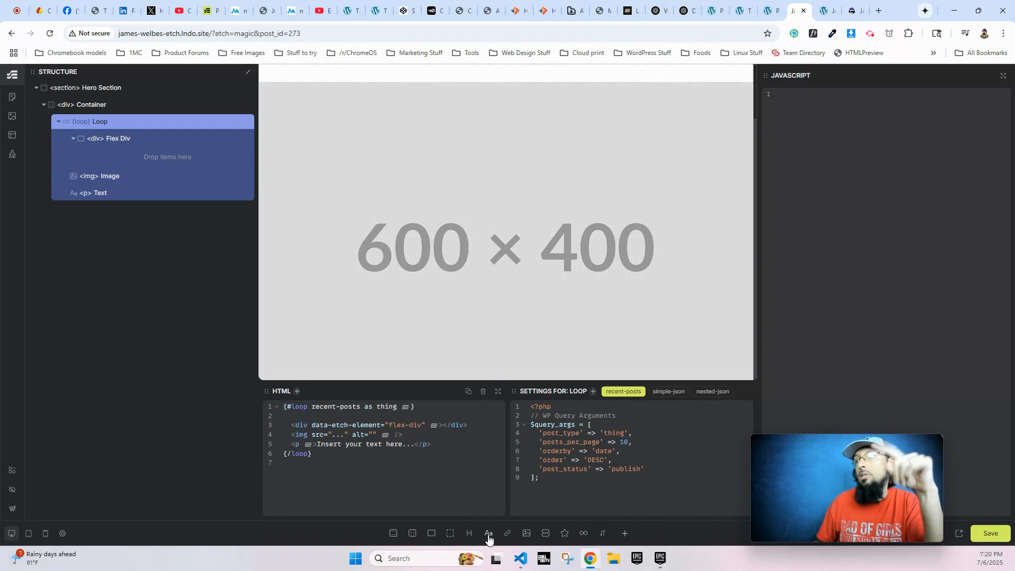
click(489, 536)
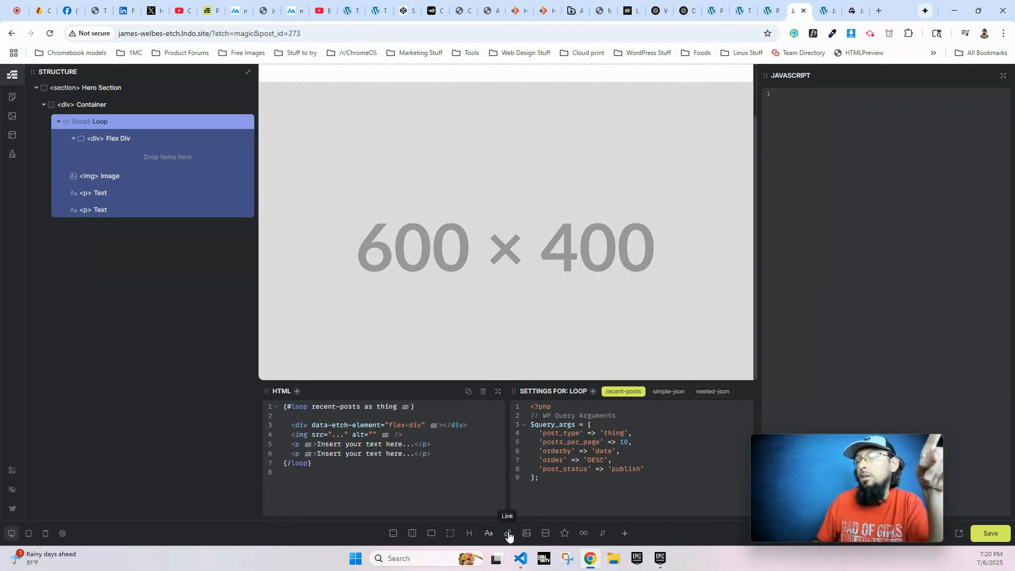
click(509, 535)
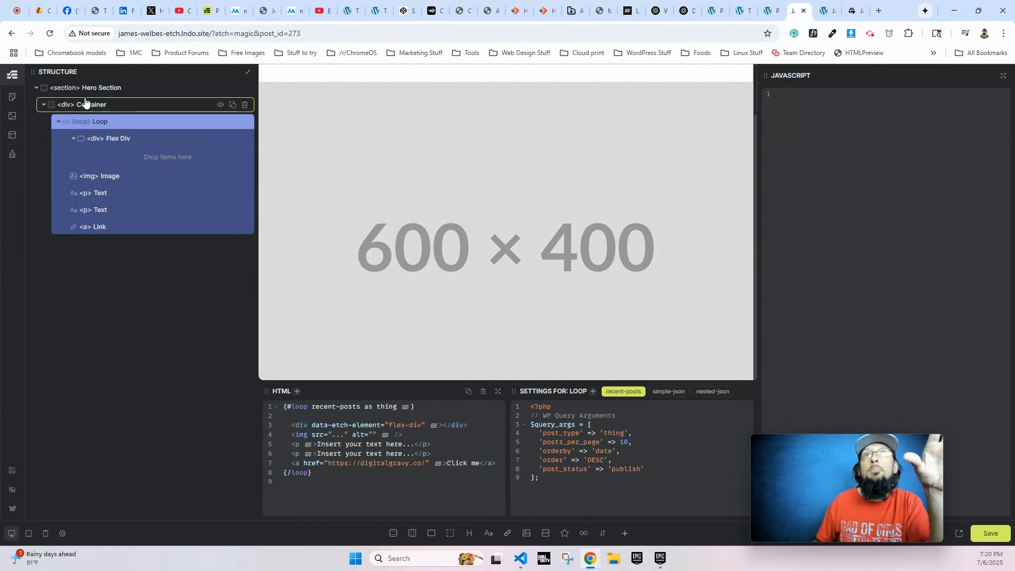
Move the image, both text elements and the link into the loop's flex div
click(73, 140)
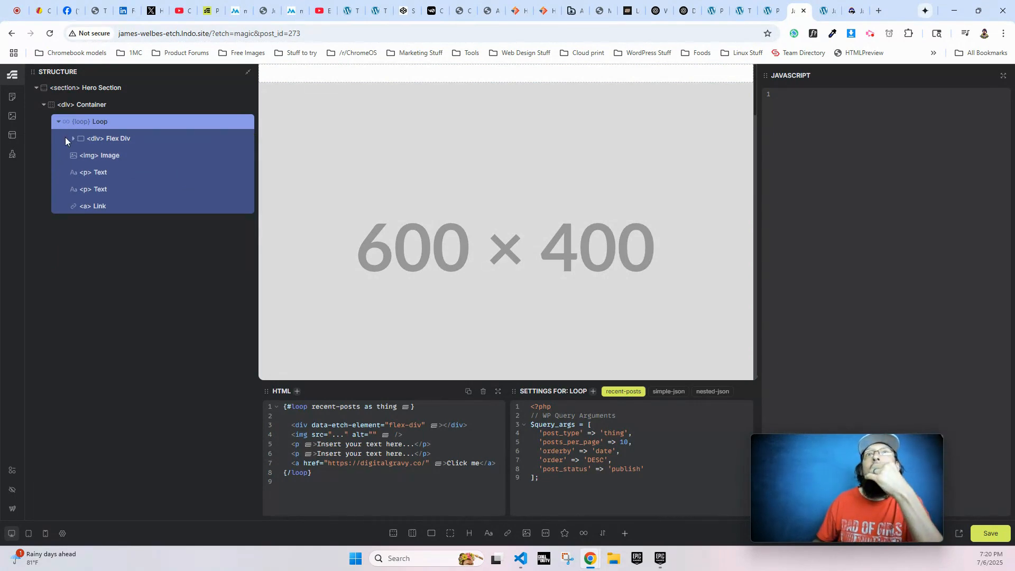
click(73, 140)
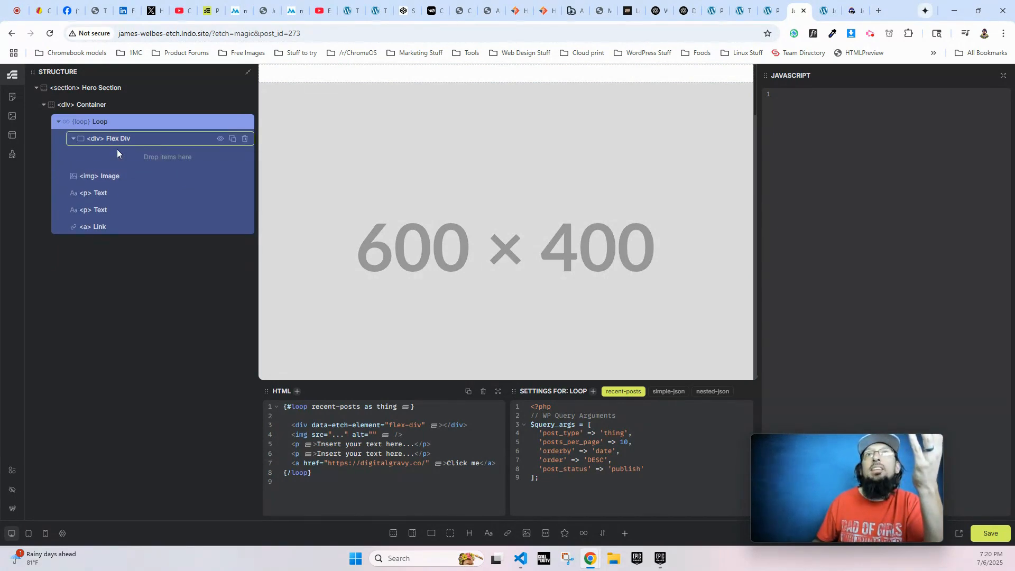
drag(103, 178, 130, 197)
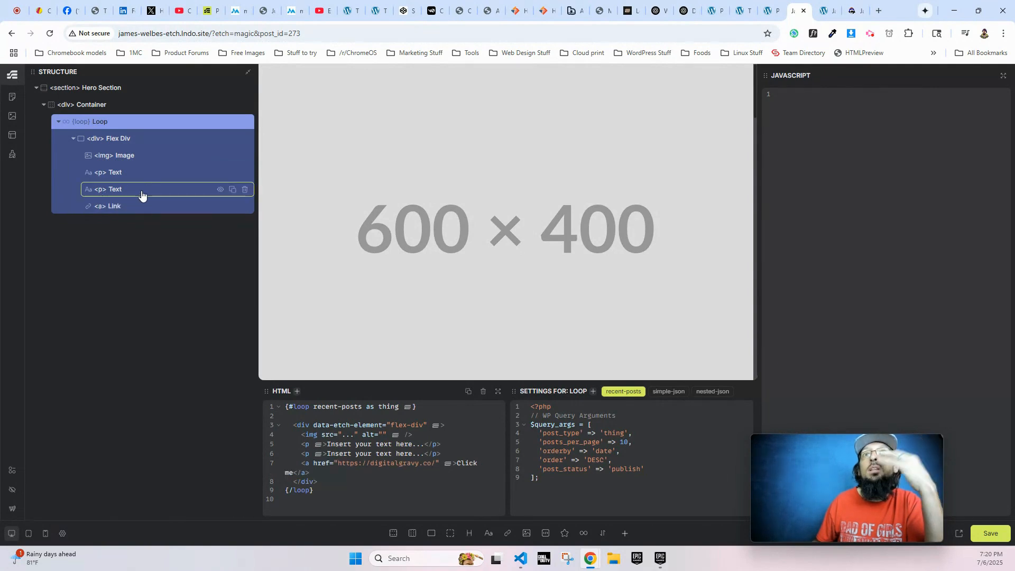
click(73, 139)
Rename the flex div that holds the image, texts and link as Thing Card
click(123, 138)
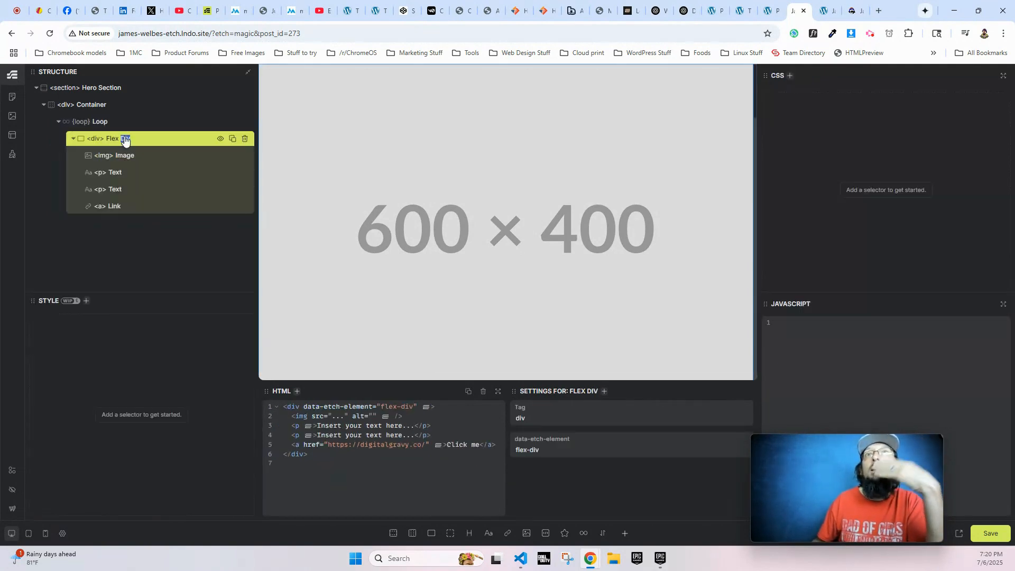
double_click(123, 138)
key(BackSpace)
key(BackSpace)
key(BackSpace)
key(BackSpace)
key(BackSpace)
key(BackSpace)
key(BackSpace)
key(BackSpace)
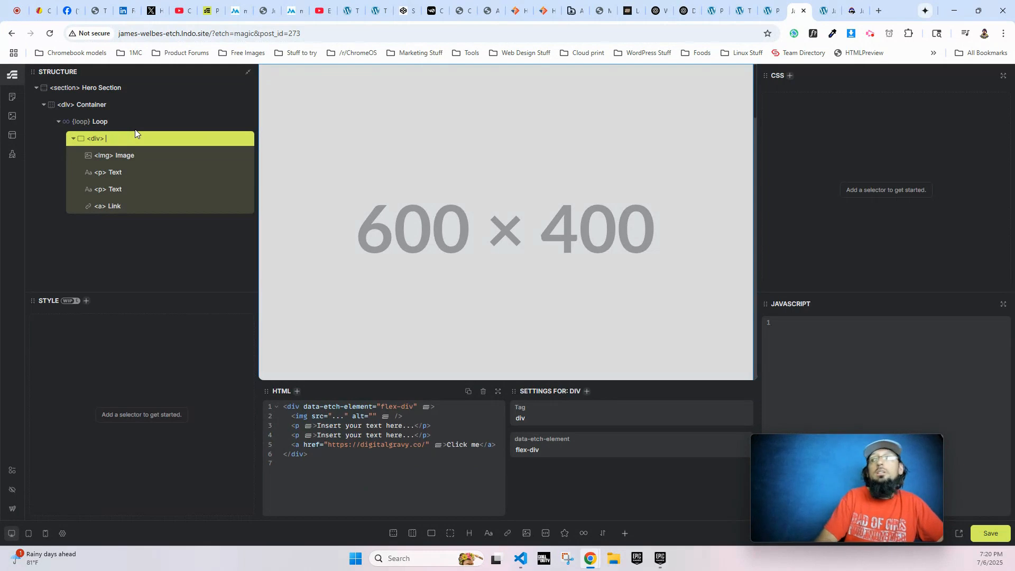
text(Card)
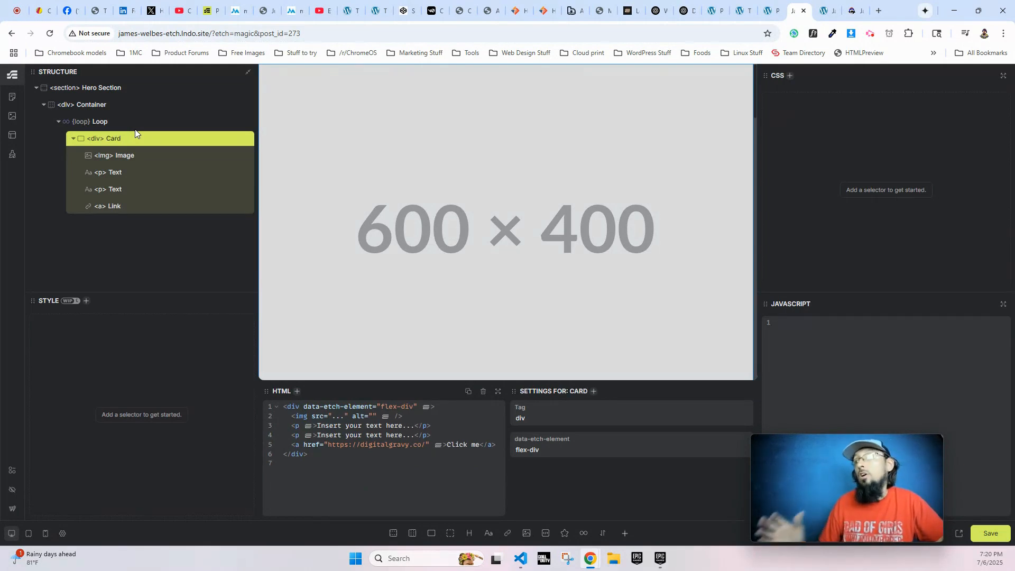
key(Return)
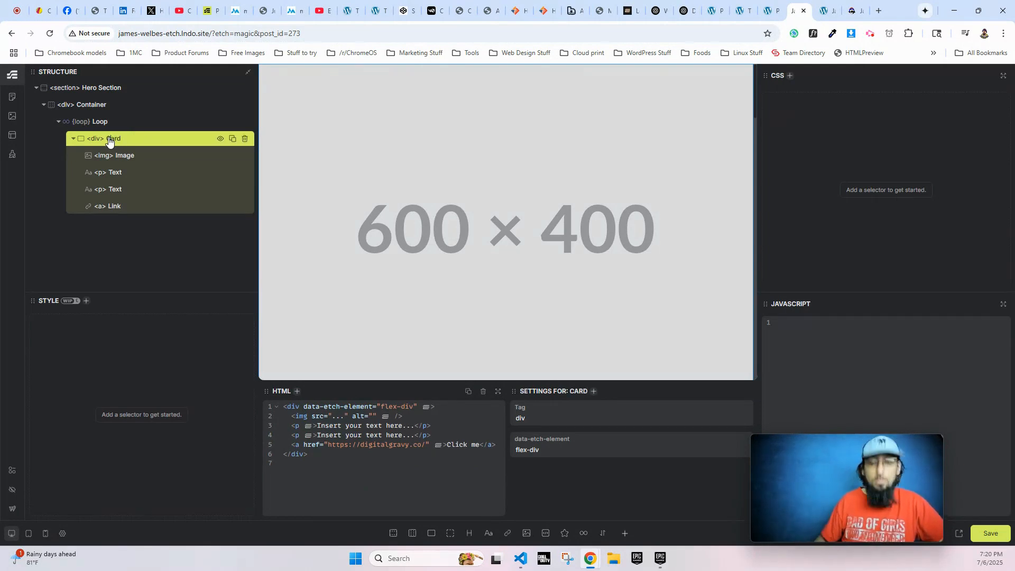
double_click(109, 139)
text(Thing)
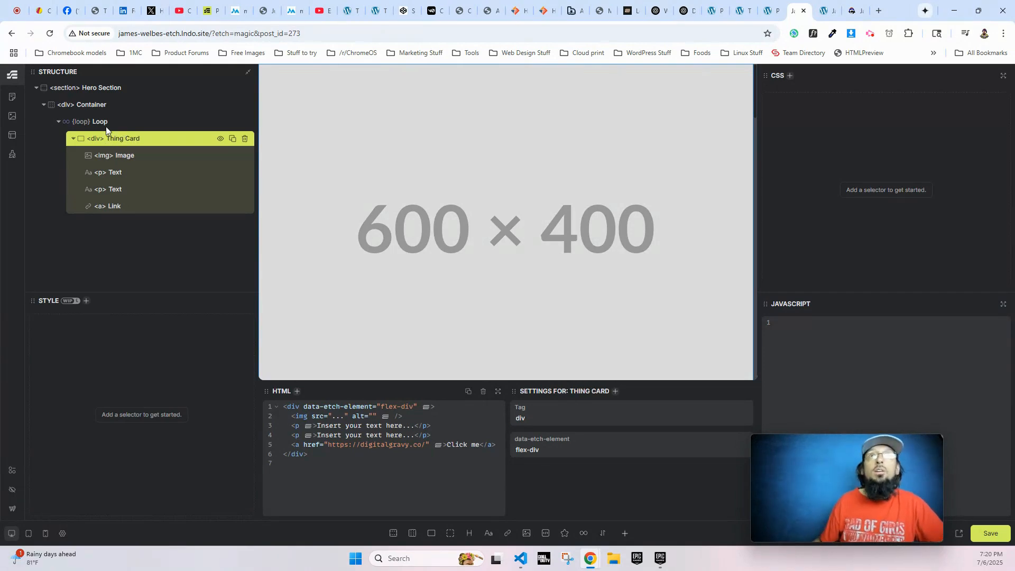
Rename the Hero Section as Things Section in the structure
double_click(97, 91)
key(BackSpace)
key(BackSpace)
key(BackSpace)
key(BackSpace)
key(BackSpace)
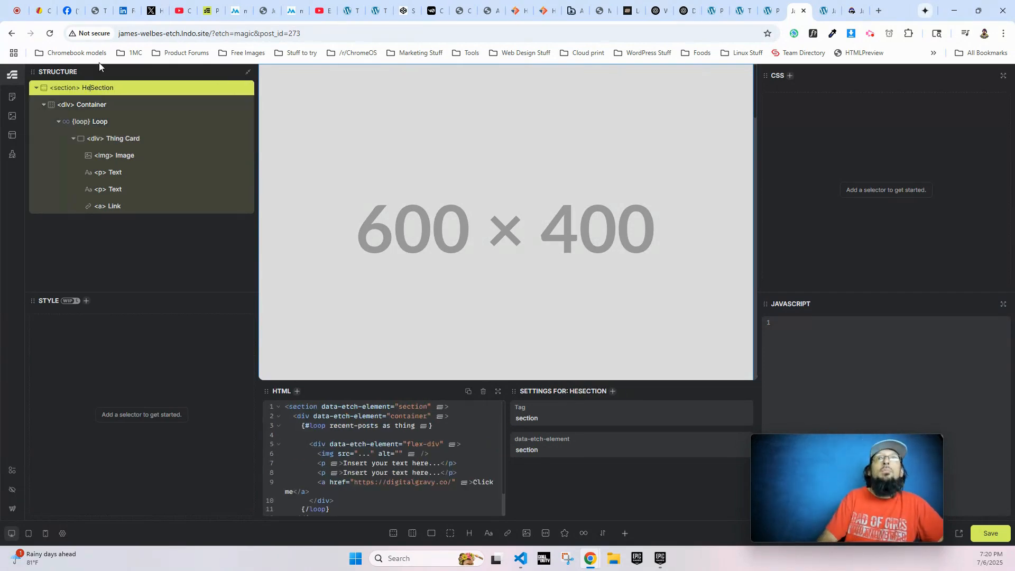
text(Things)
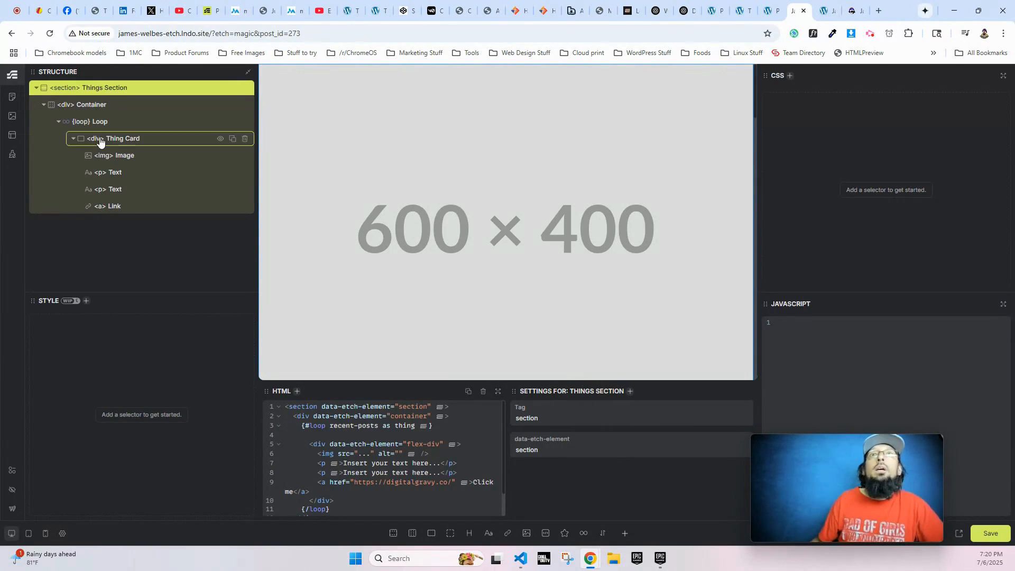
Add a second flex div and place it inside the loop, directly above Thing Card
click(73, 139)
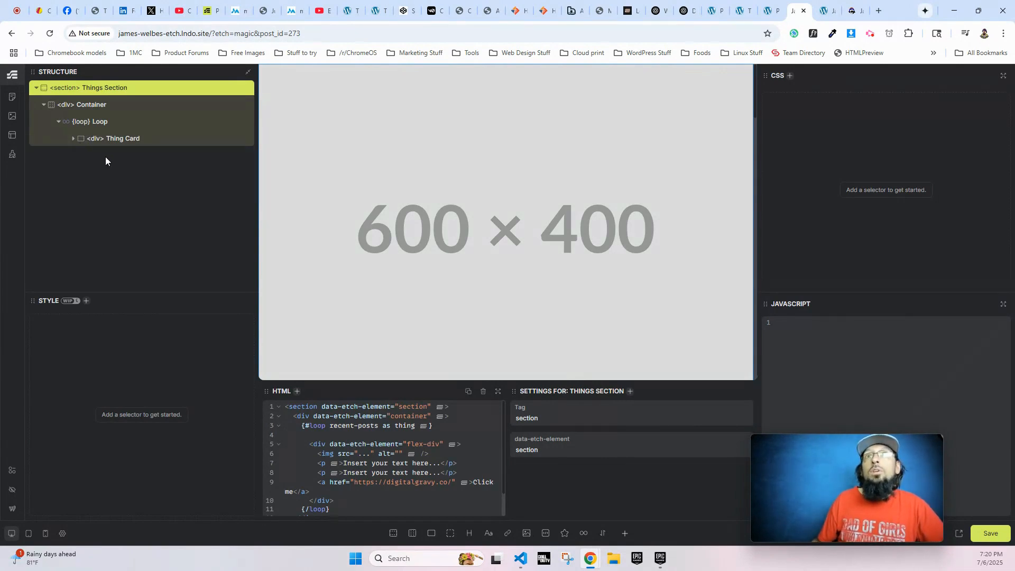
click(431, 534)
drag(73, 162, 106, 147)
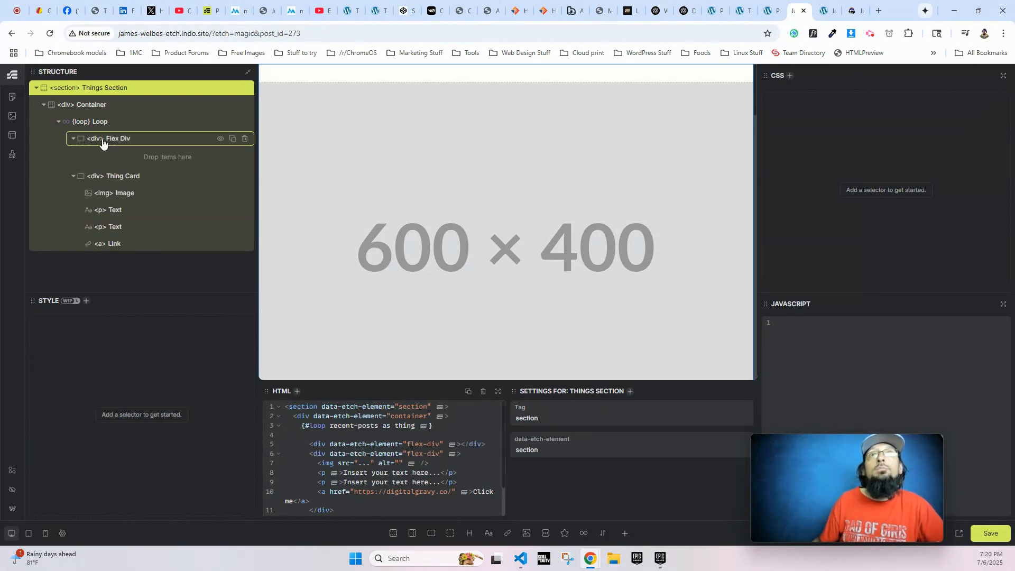
Move the empty flex div below Thing Card inside the loop and rename it Thing Modal
click(74, 176)
drag(103, 144, 74, 212)
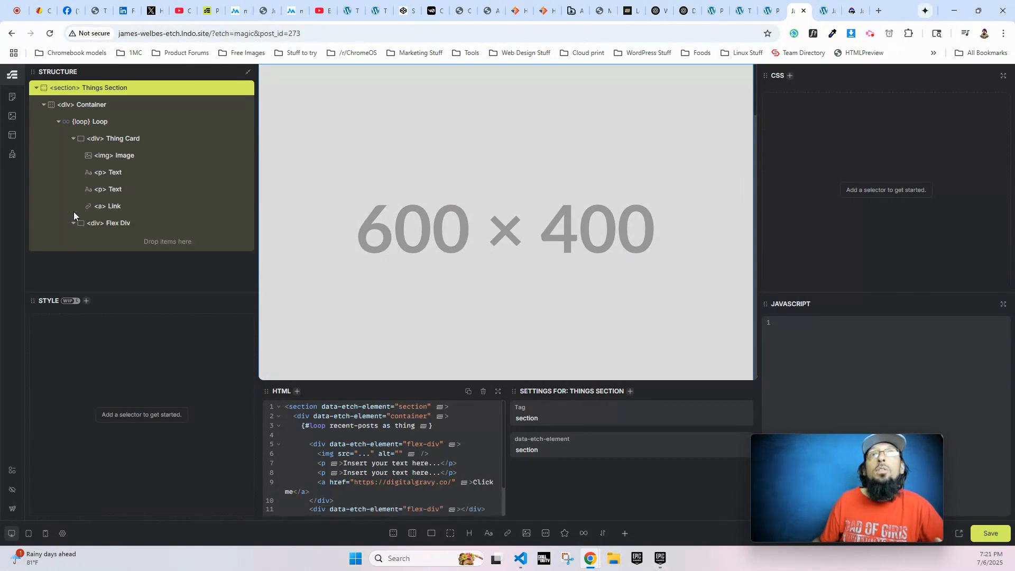
click(73, 139)
click(119, 159)
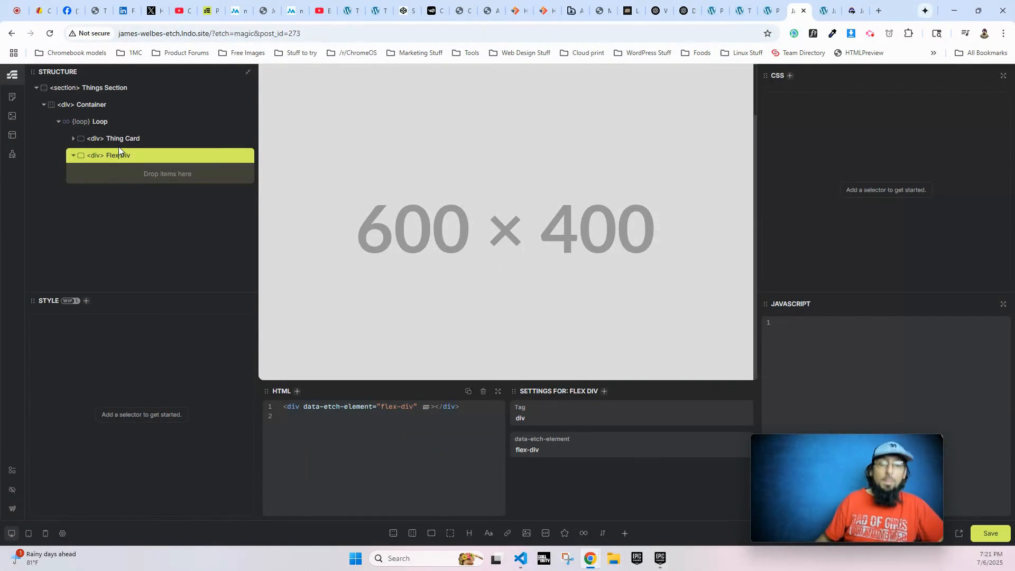
key(BackSpace)
key(BackSpace)
key(BackSpace)
key(BackSpace)
key(BackSpace)
key(BackSpace)
key(BackSpace)
key(BackSpace)
text(Thing Modal)
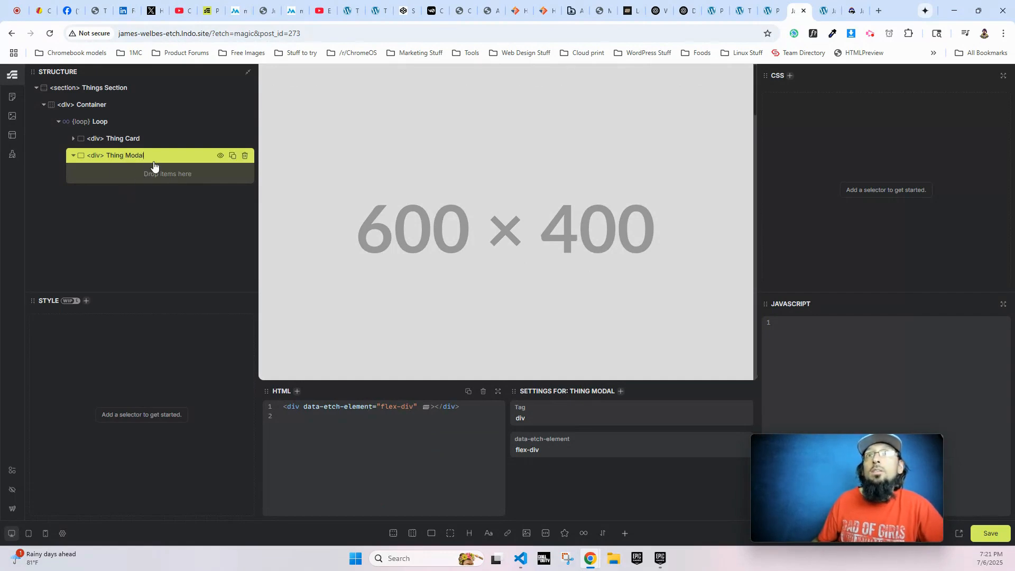
Add a text element inside Thing Modal and name it Thing Content
click(492, 537)
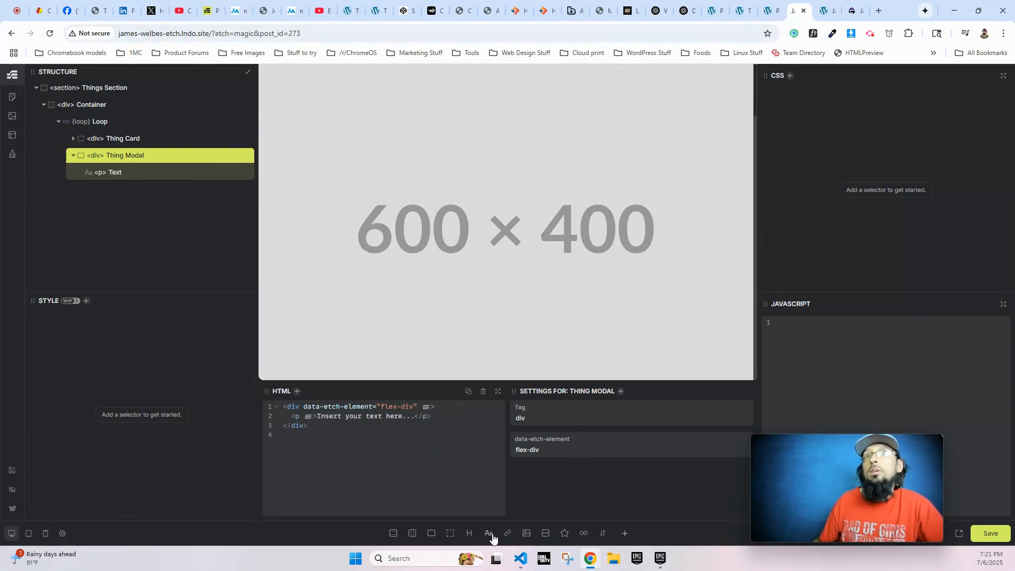
click(119, 173)
text(Thing Content)
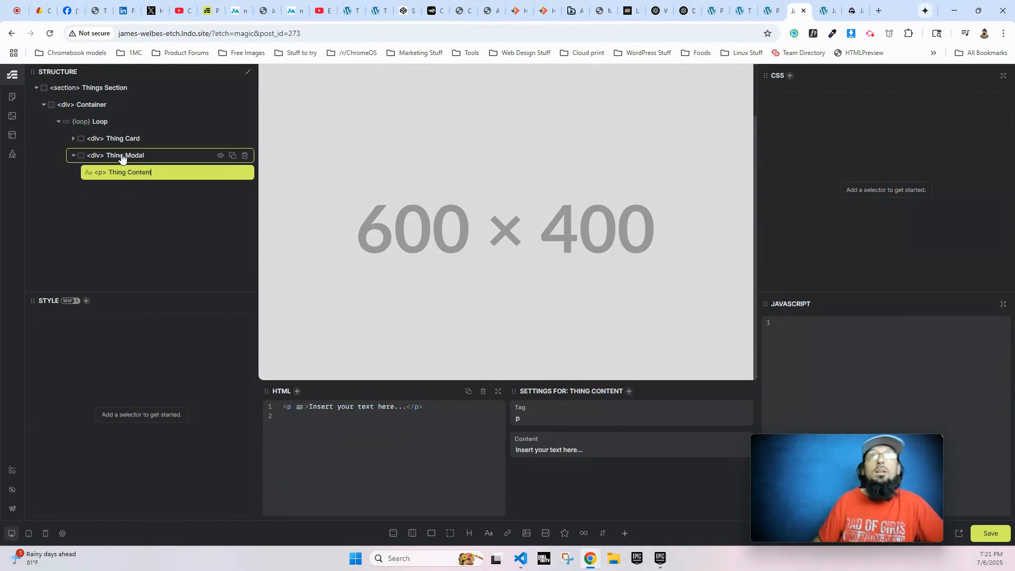
Rename Thing Card's two text elements as Title and Excerpt, and its link as Learn more
click(73, 139)
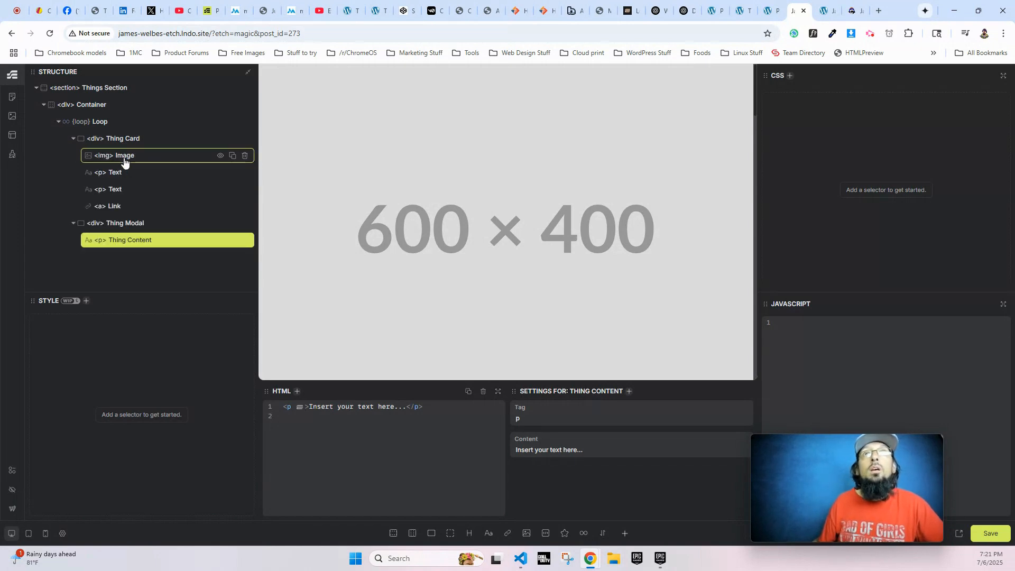
click(123, 158)
double_click(125, 157)
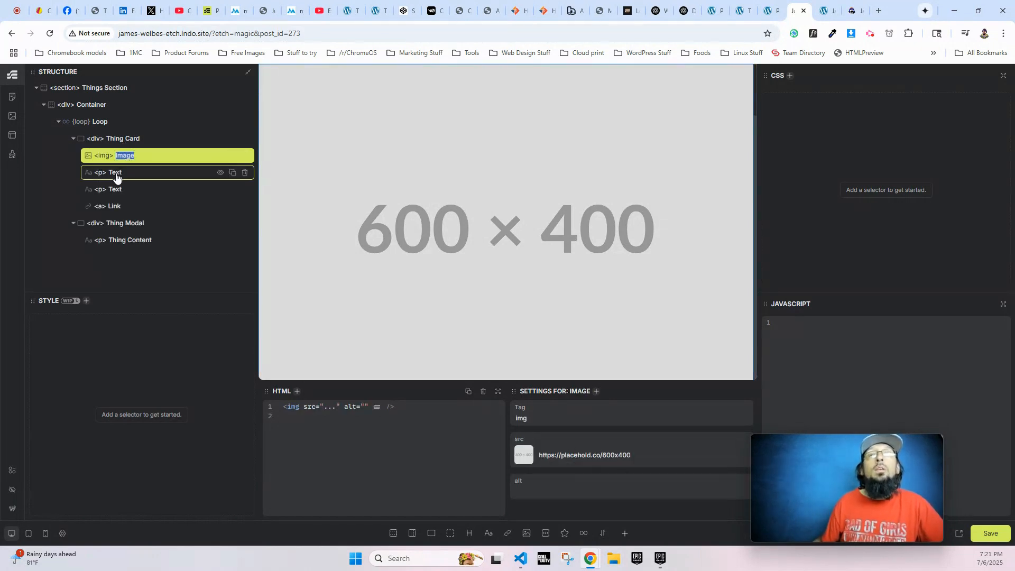
double_click(114, 173)
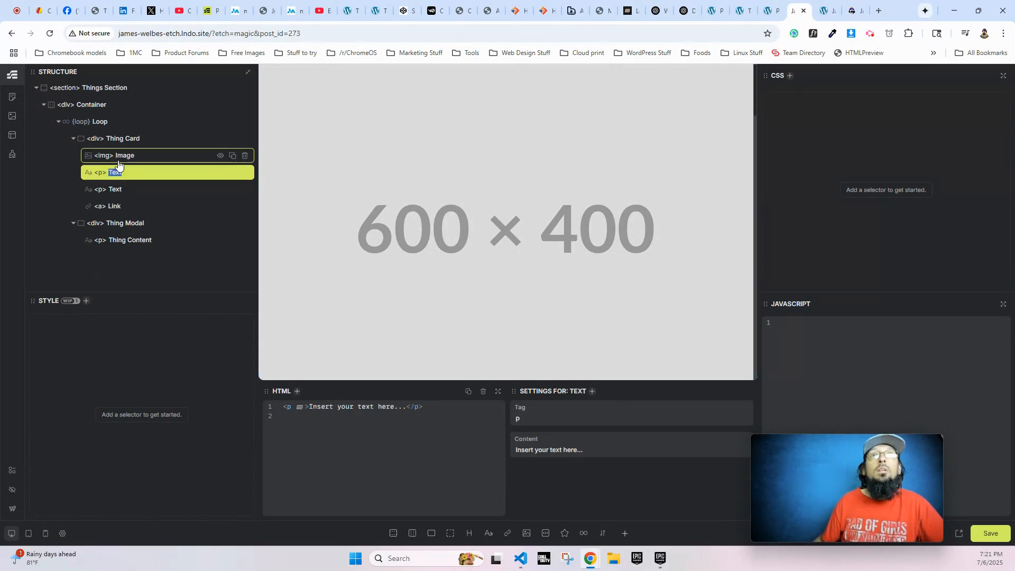
text(Title)
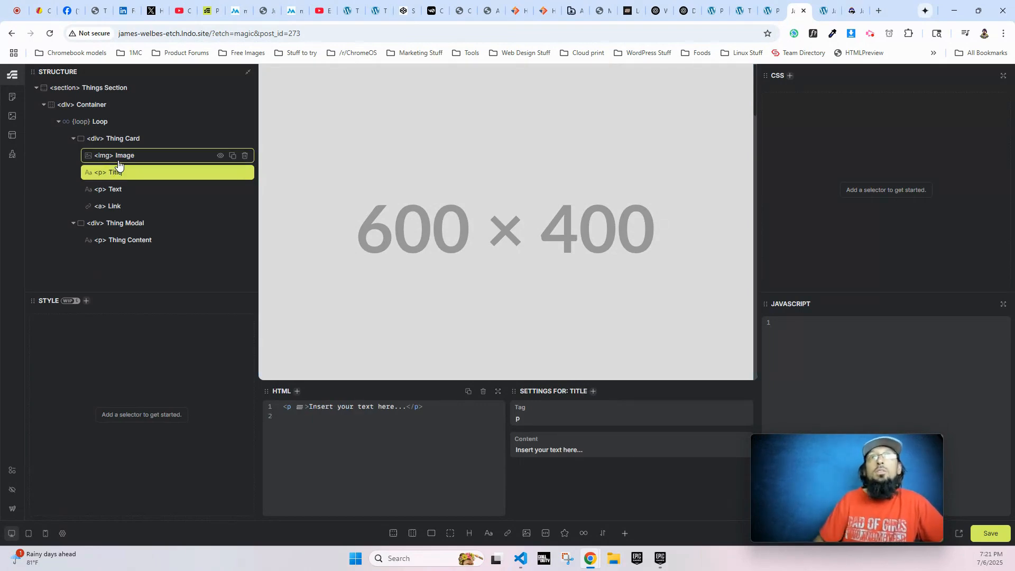
double_click(103, 194)
text(Exce)
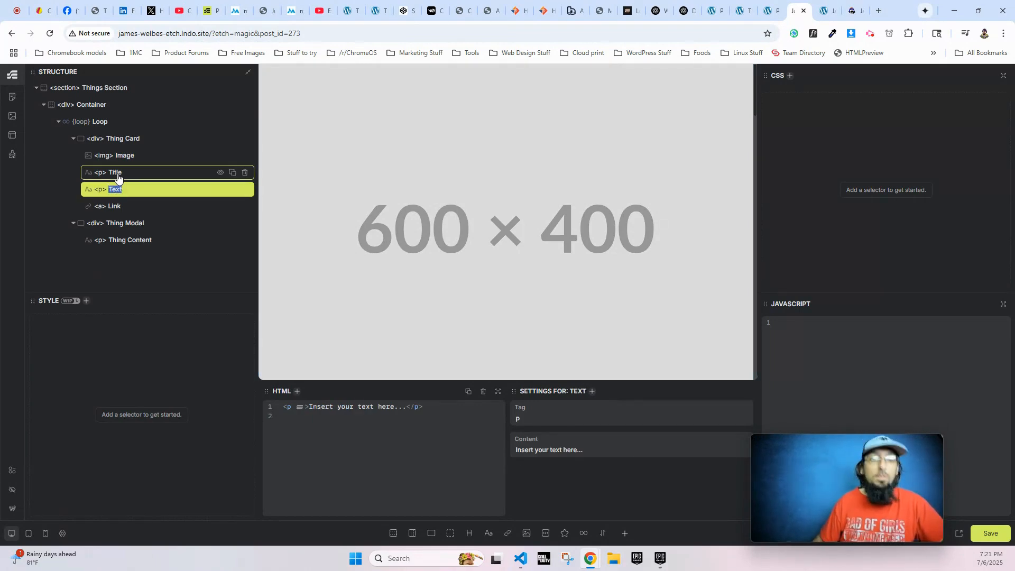
text(rpt)
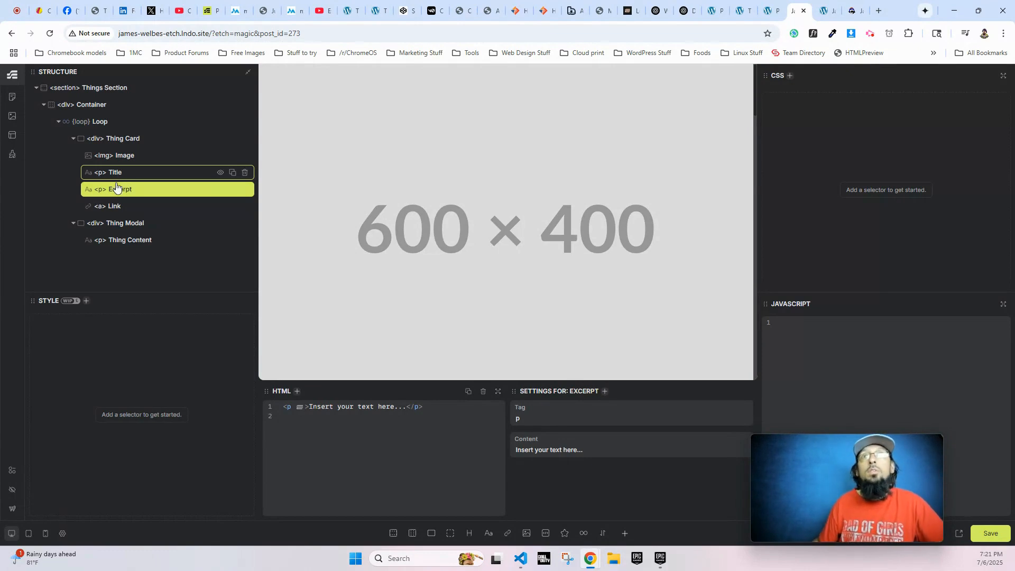
double_click(119, 207)
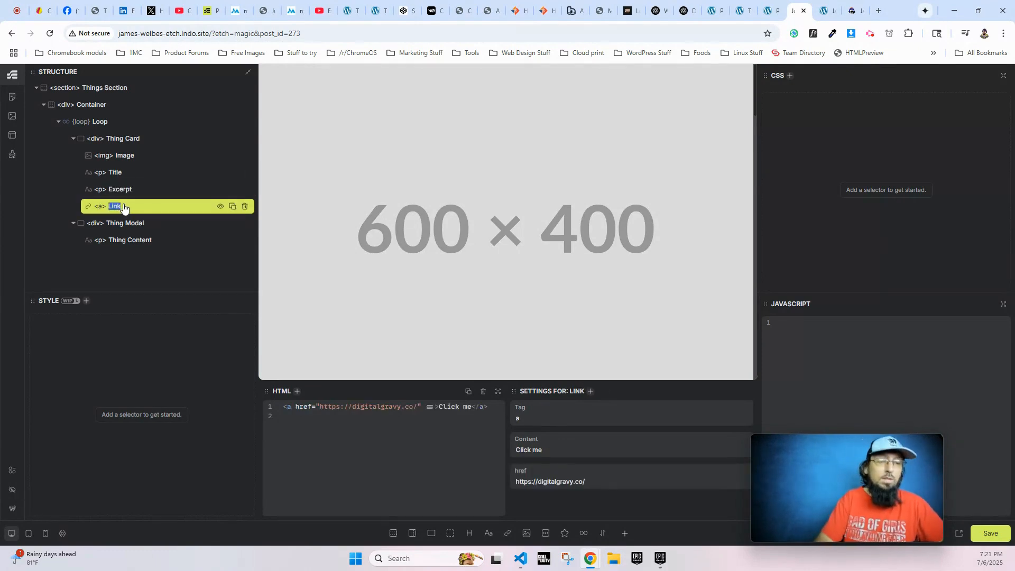
text(Learn more)
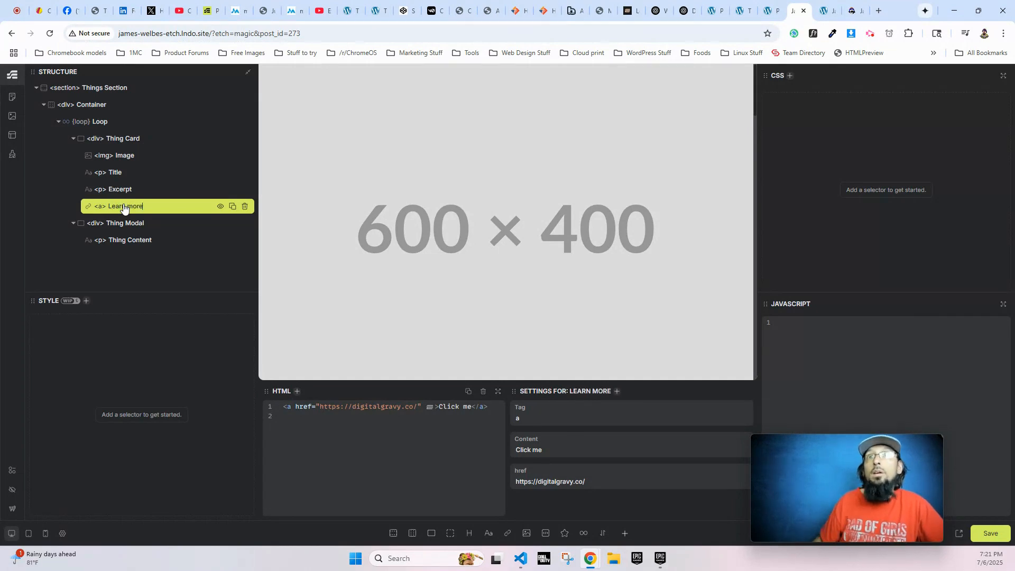
key(Return)
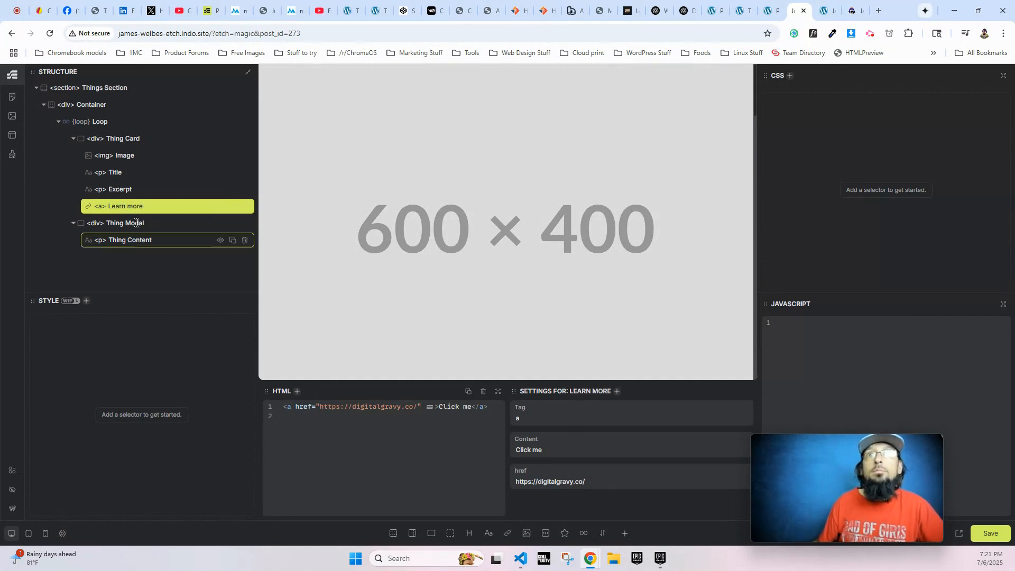
Try to create BEM classes from Things Section with the loop in place, and check the nested elements for classes
click(95, 90)
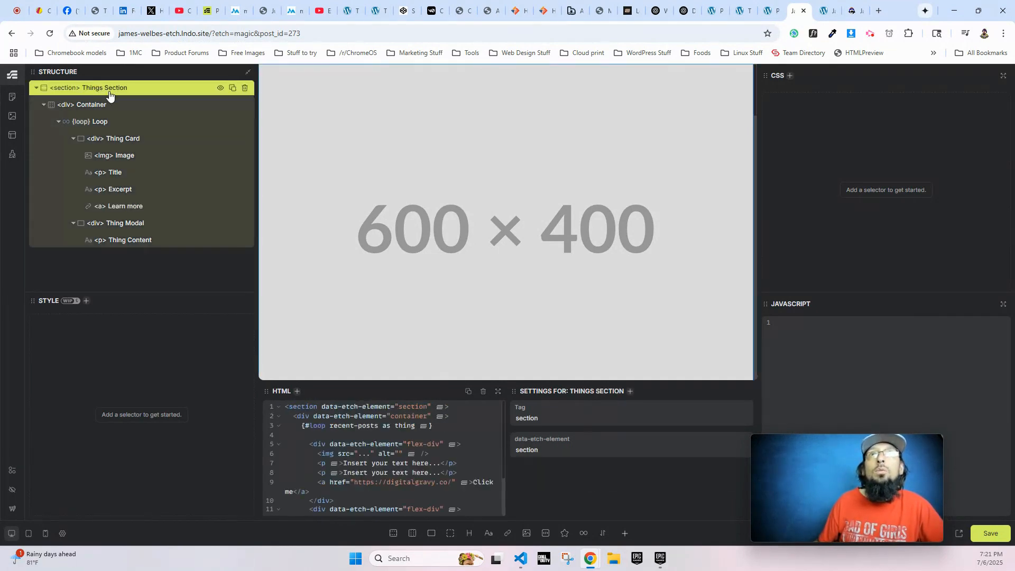
right_click(116, 87)
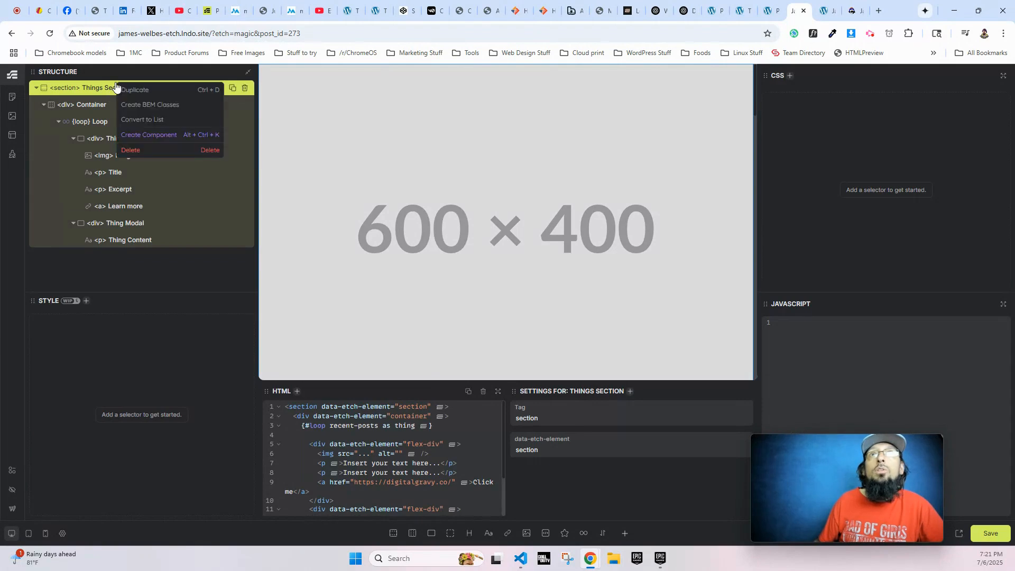
click(144, 105)
click(129, 190)
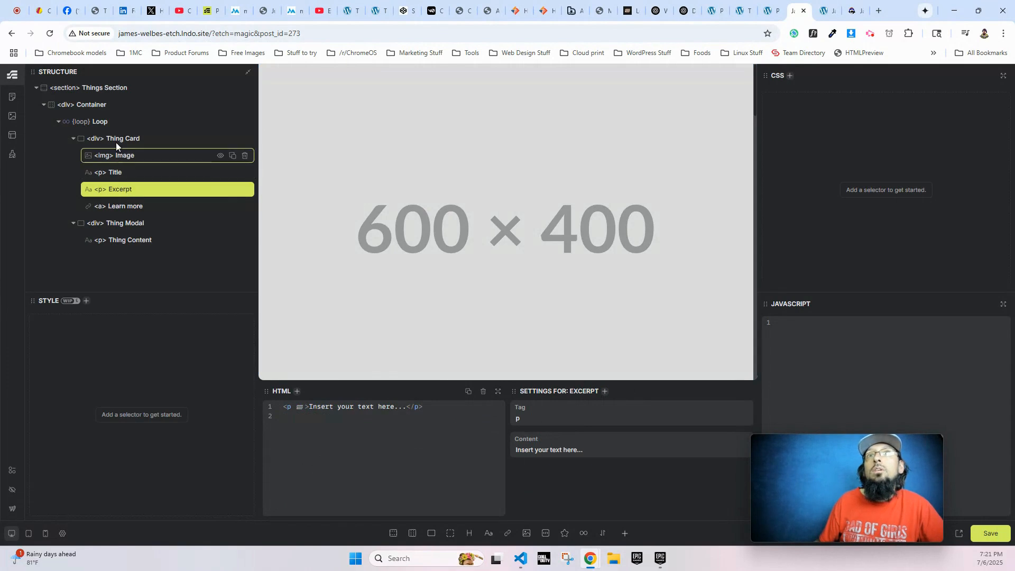
click(58, 123)
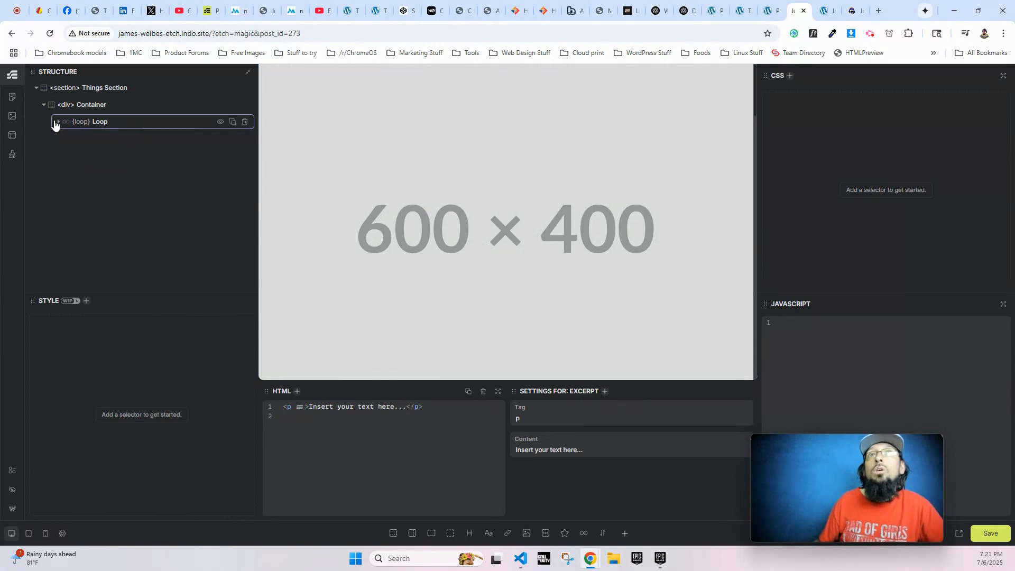
click(57, 123)
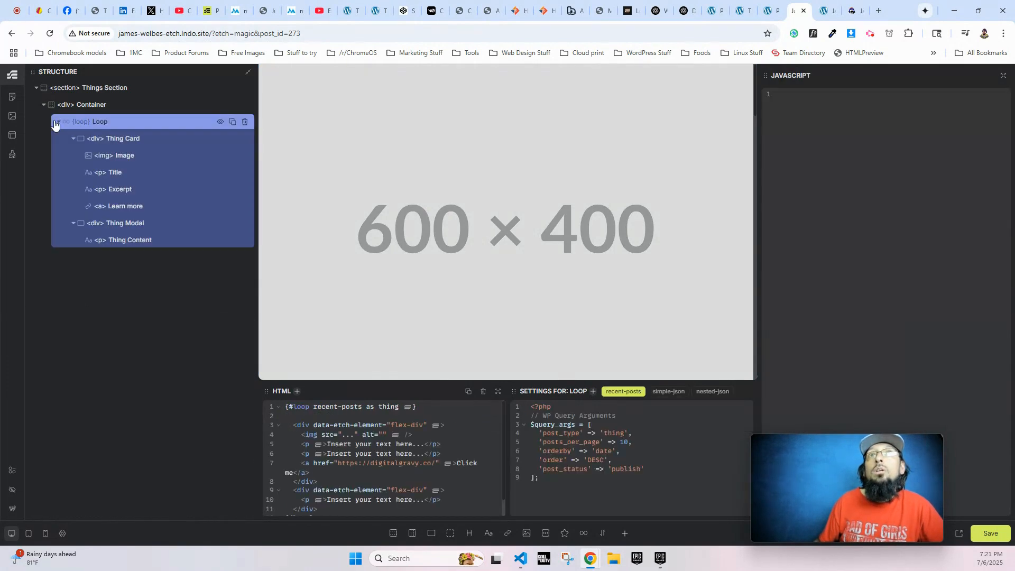
click(109, 140)
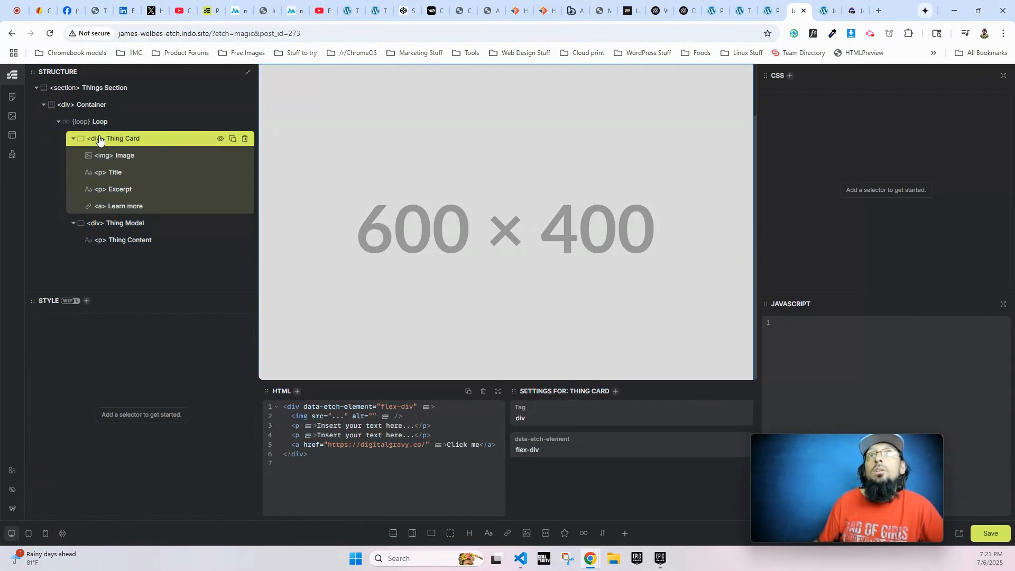
Move Thing Card and Thing Modal out of the loop directly into the Container, and delete the empty loop
key(ctrl+z)
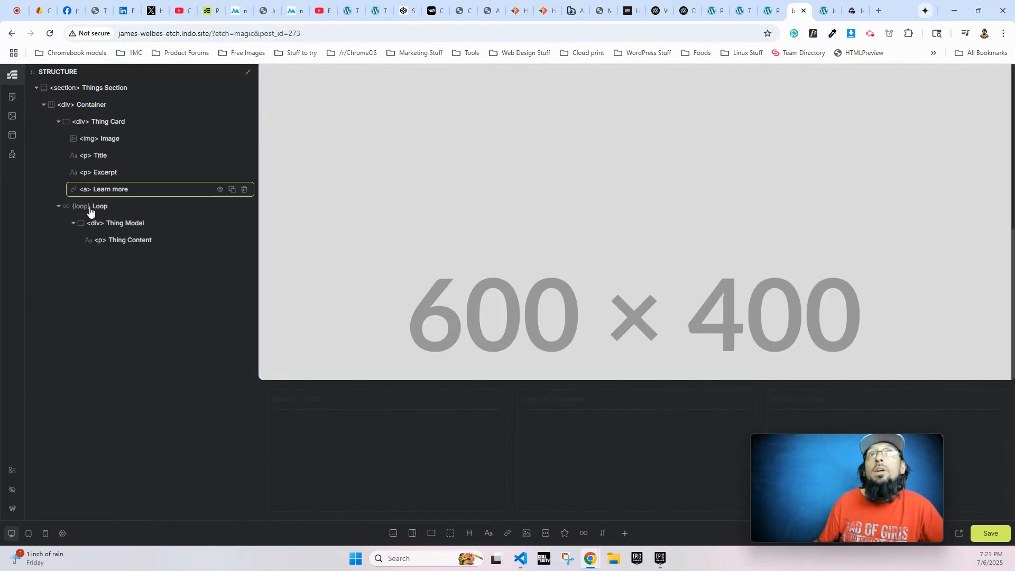
drag(100, 227, 97, 209)
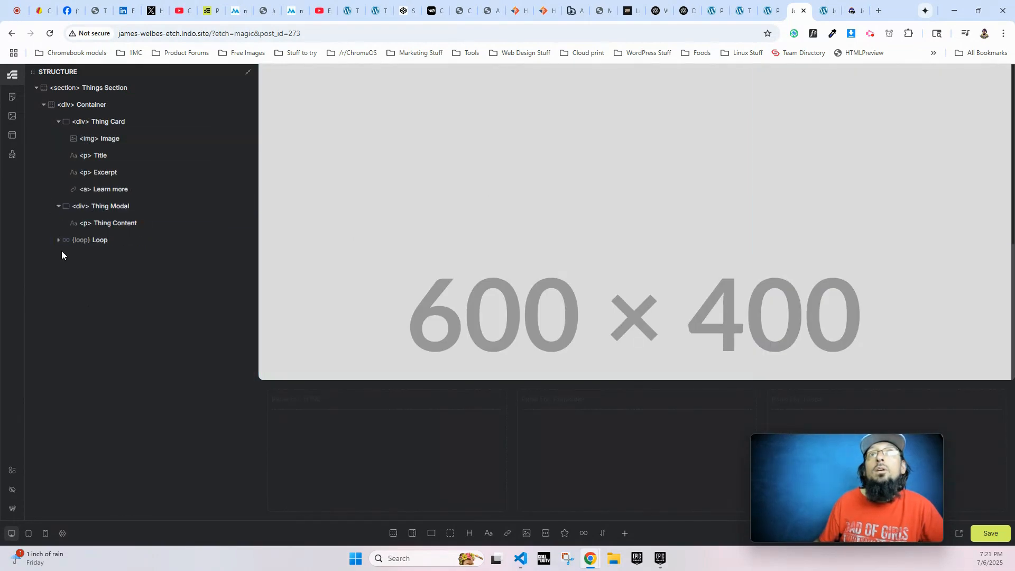
click(245, 240)
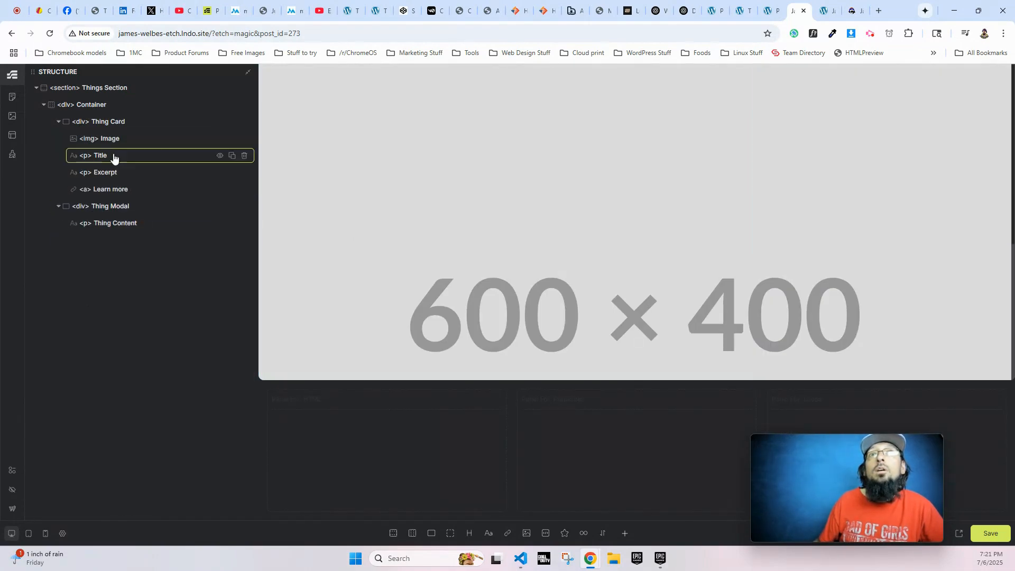
Create BEM classes from Things Section and check them on the Image, Title and Learn more elements
click(95, 90)
right_click(98, 89)
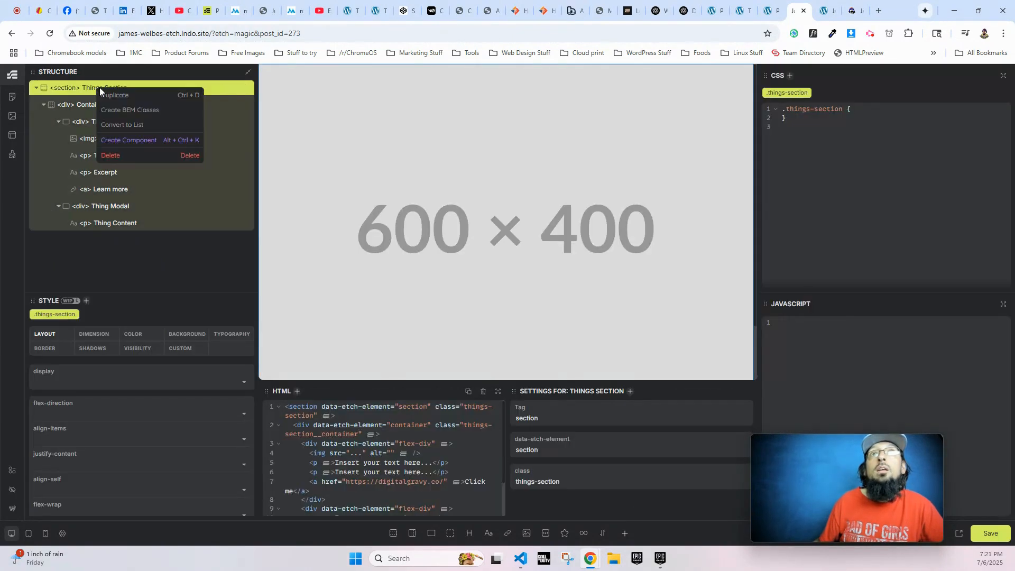
click(116, 109)
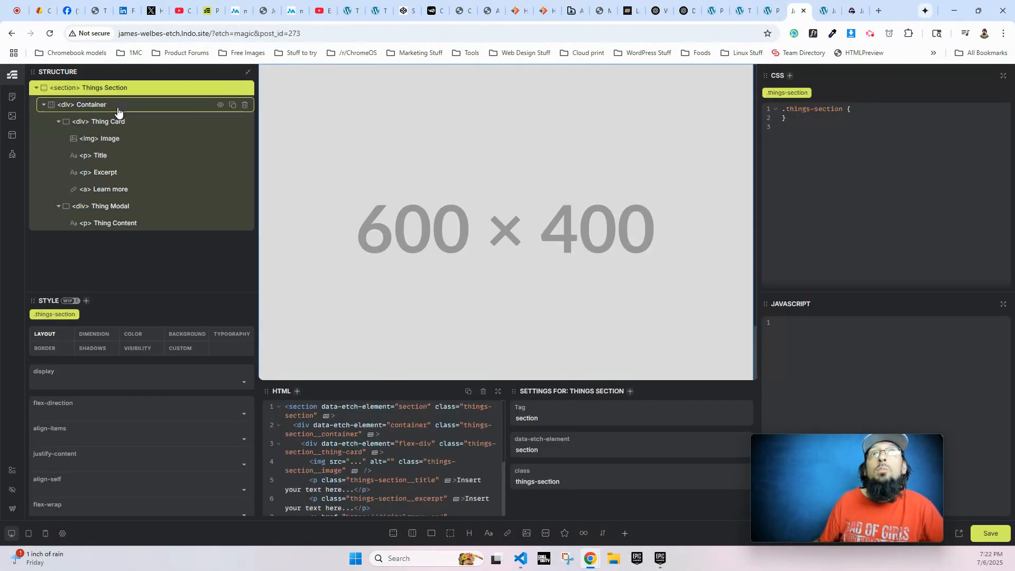
click(104, 138)
click(100, 155)
click(100, 189)
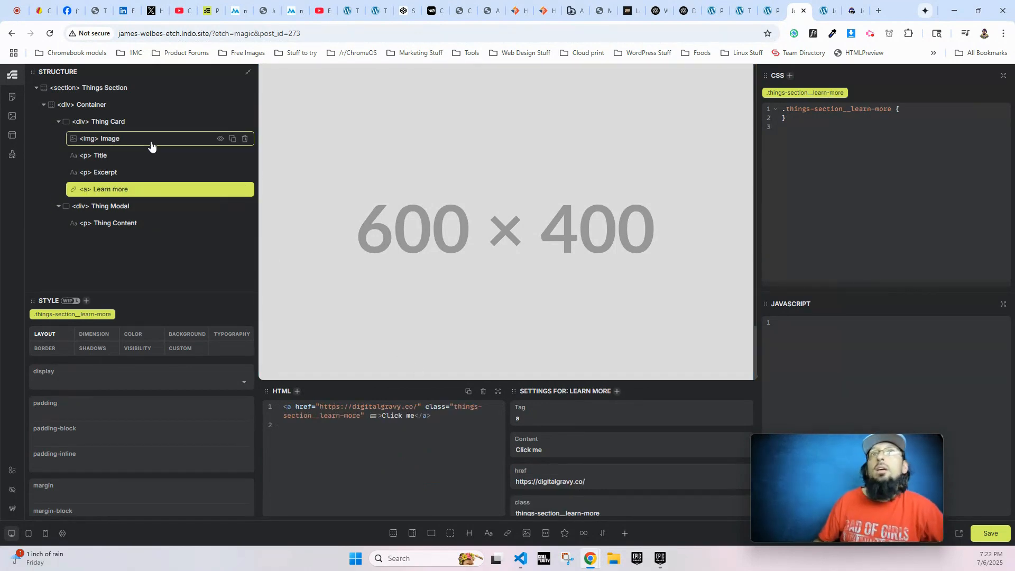
Add a new loop to the Container and move Thing Modal and Thing Card into it, with Thing Modal first
click(105, 105)
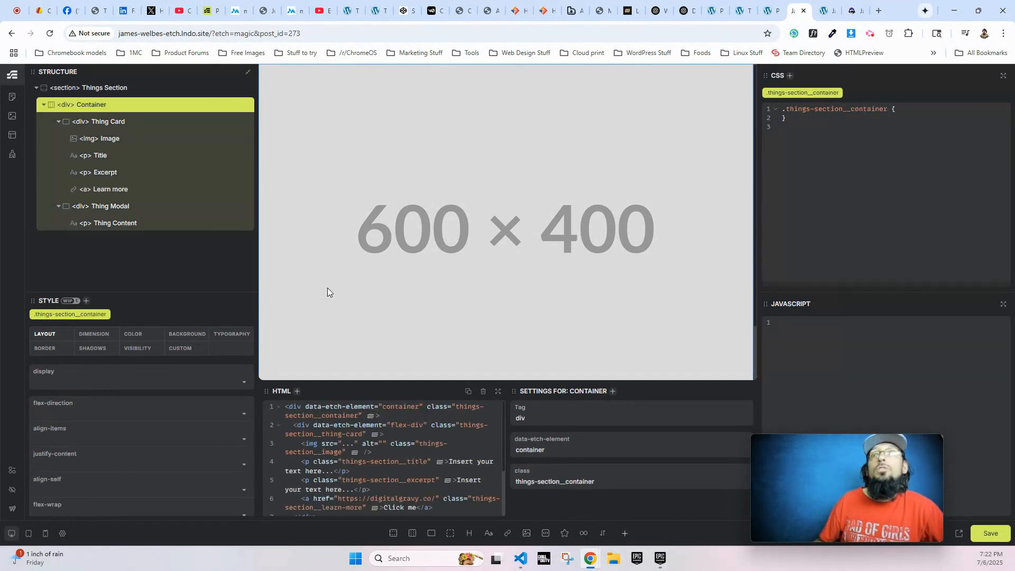
click(584, 534)
drag(102, 243, 96, 117)
drag(93, 160, 115, 142)
click(73, 138)
click(73, 174)
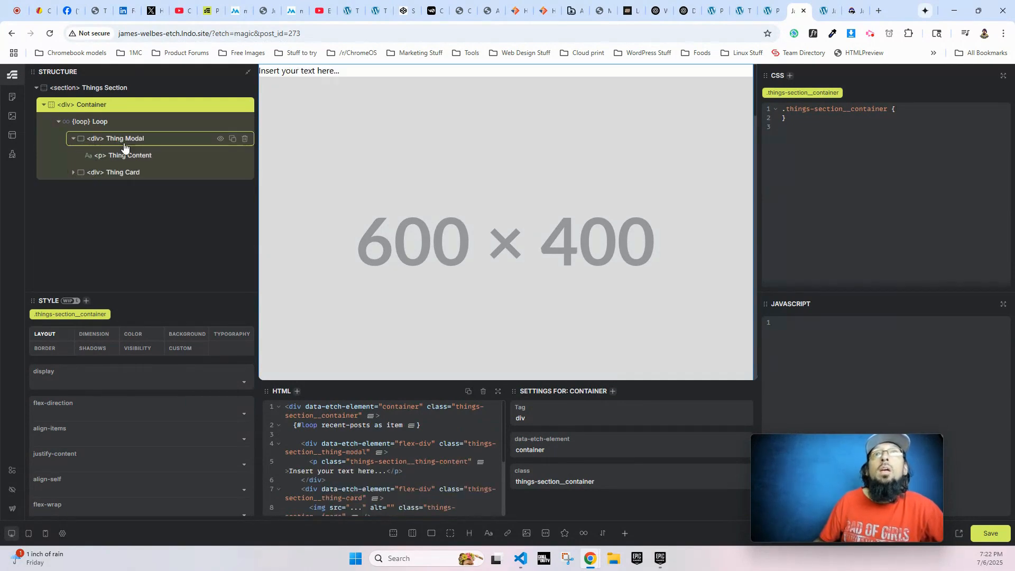
Hide Thing Modal by adding display: none to its .things-section__thing-modal class
click(115, 142)
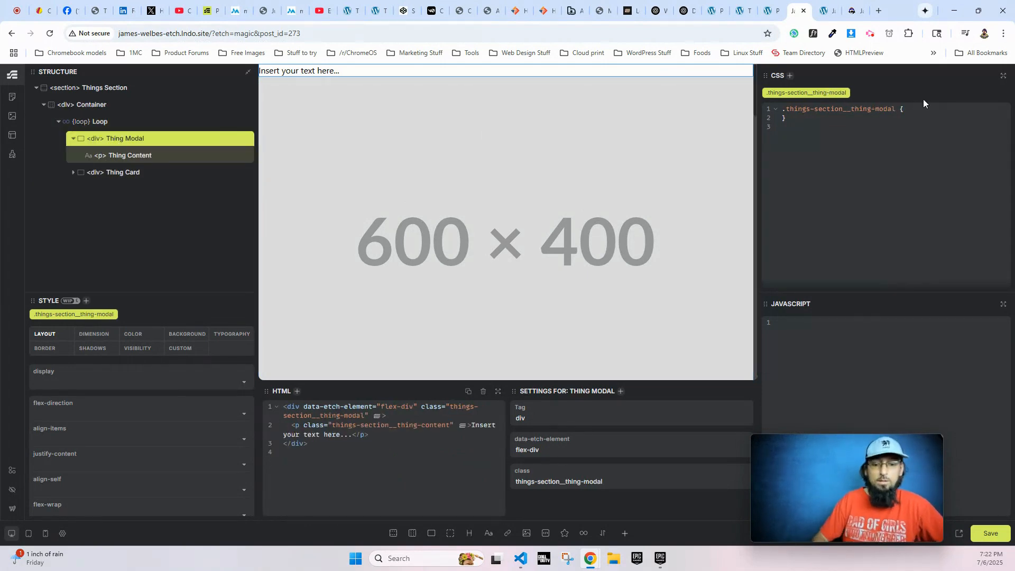
text(display:)
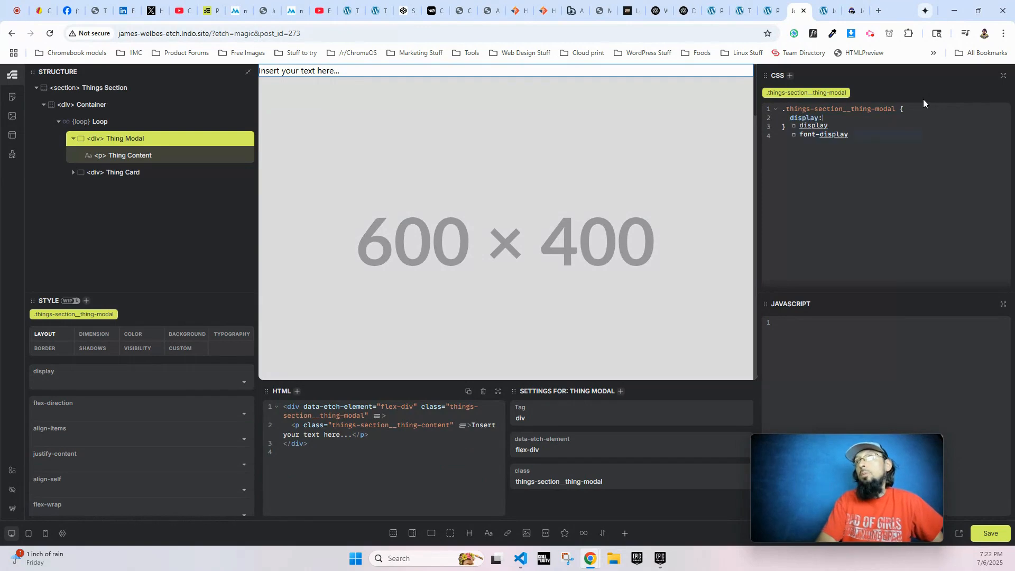
text( none;)
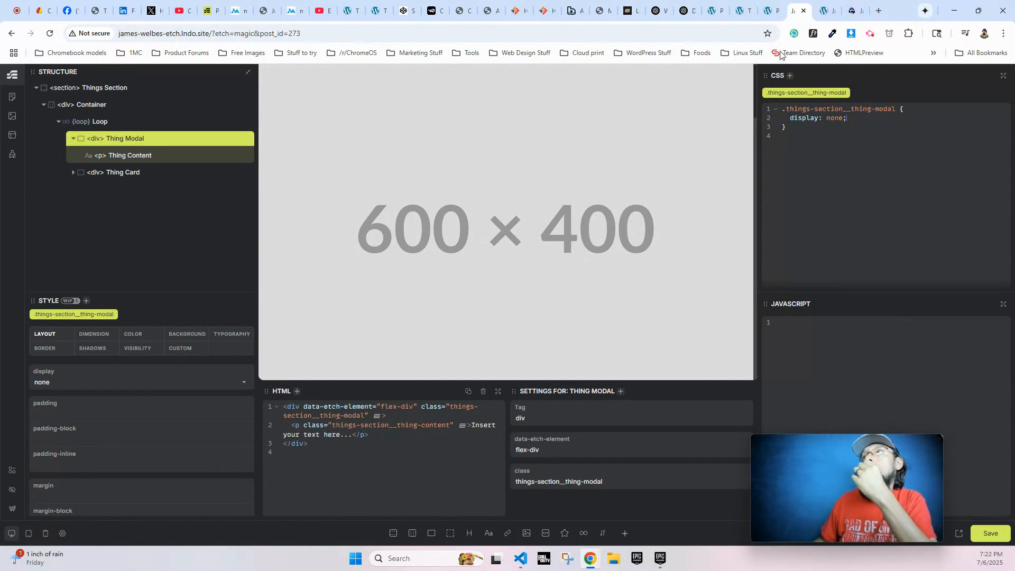
Style Thing Modal with background #000, color #fff, border 2px solid #fff, width 700px, max-width 98%, padding 63px and font-size 22px
click(773, 17)
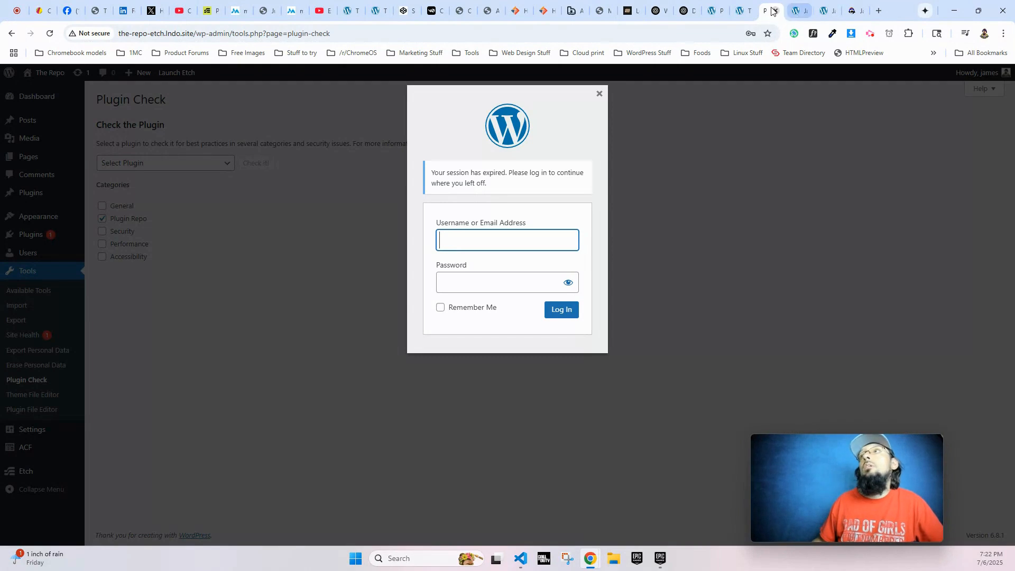
click(798, 17)
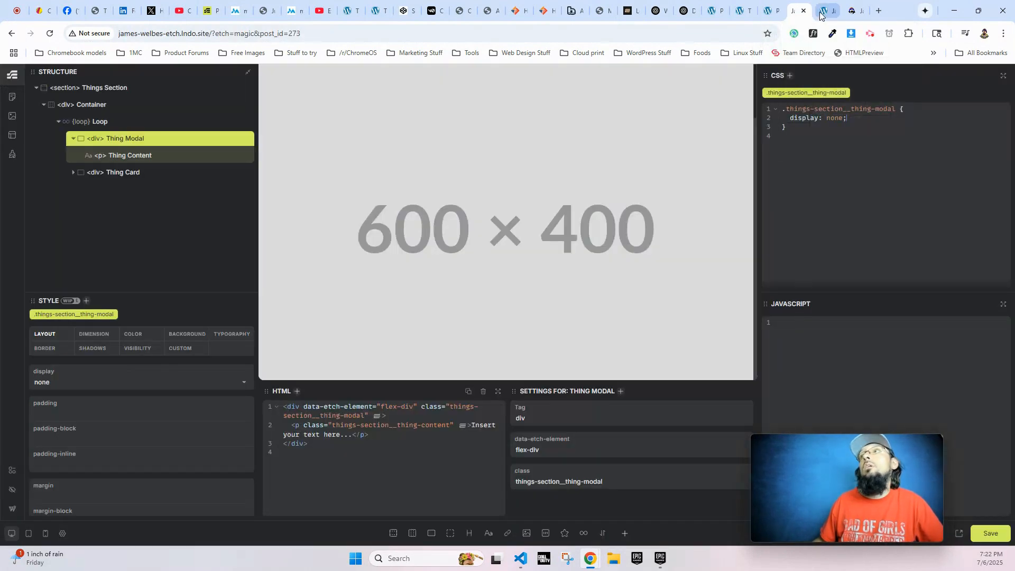
drag(824, 17, 0, 40)
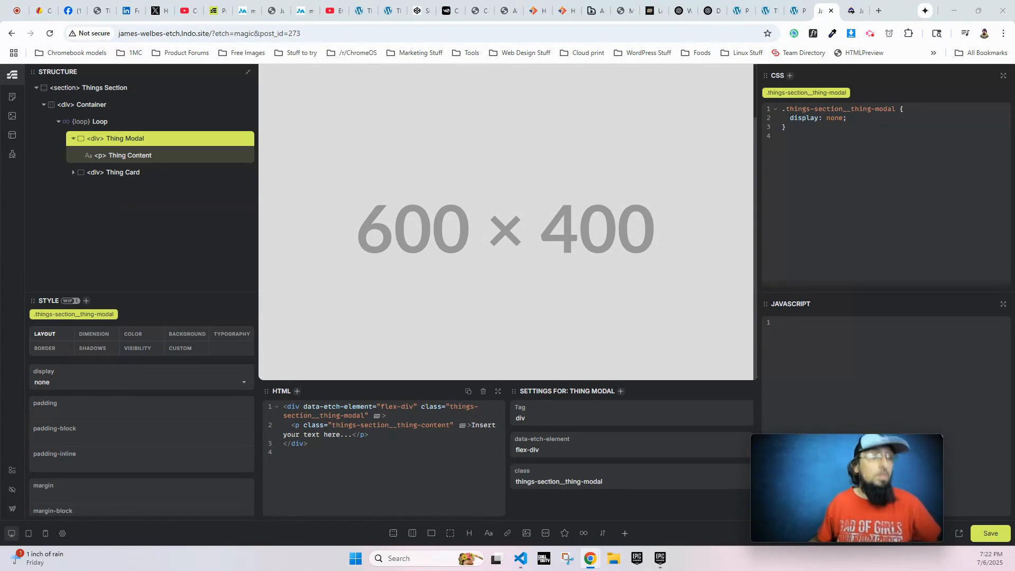
drag(847, 117, 789, 122)
text(background: #000;   color: #fff;   border: 2px solid #fff;   width: 700px;   max-width: 98%;   padding: 63px;   font-size: 22px;    display: none;)
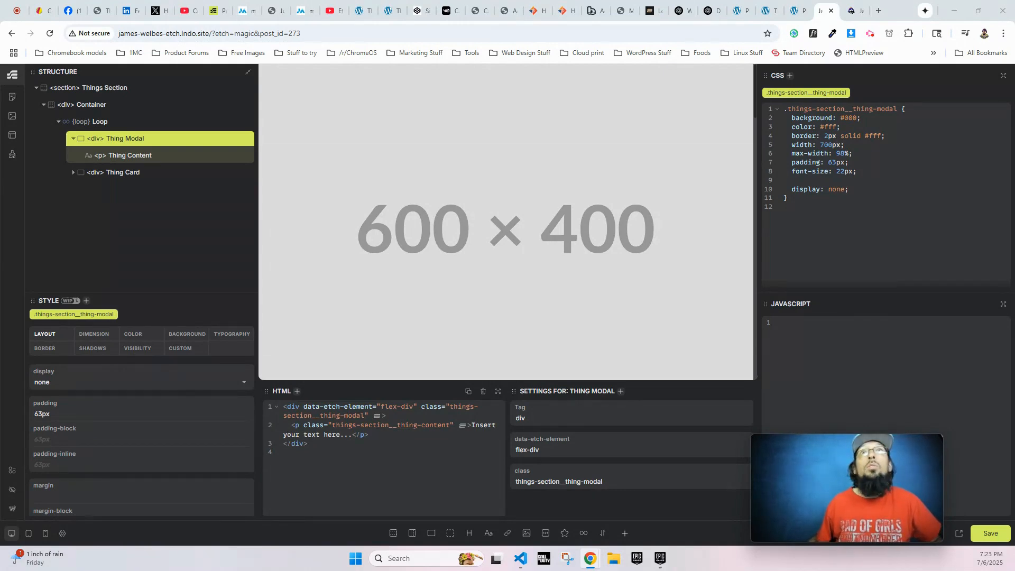
Style Container as an absolute grid with gap 10px, margin-top 75px and max-width 1125px, using 1fr columns, two from 1100px and three from 1500px
click(133, 104)
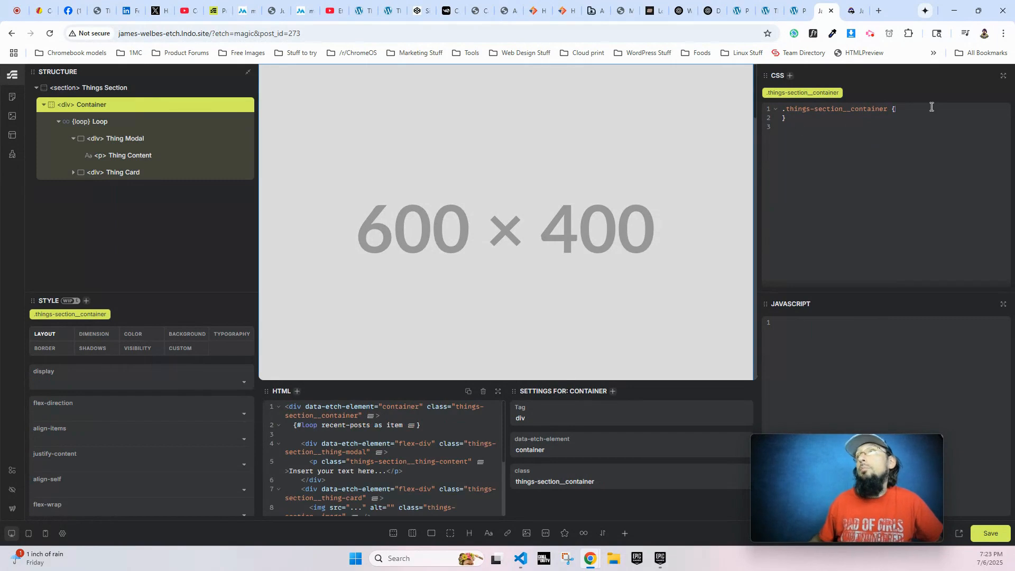
text(display: grid; grid-template-columns: 1fr; gap: 10px; transition: 3s opacity; z-index: 9; margin-top: 75px; height: 100%; position: absolute; width: 100%; max-width: 1125px; justify-items: center; align-items: start;  @media (min-width: 1100px) {   grid-template-columns: repeat(2, 1fr); }  @media (min-width: 1500px) {   grid-template-columns: repeat(3, 1fr); })
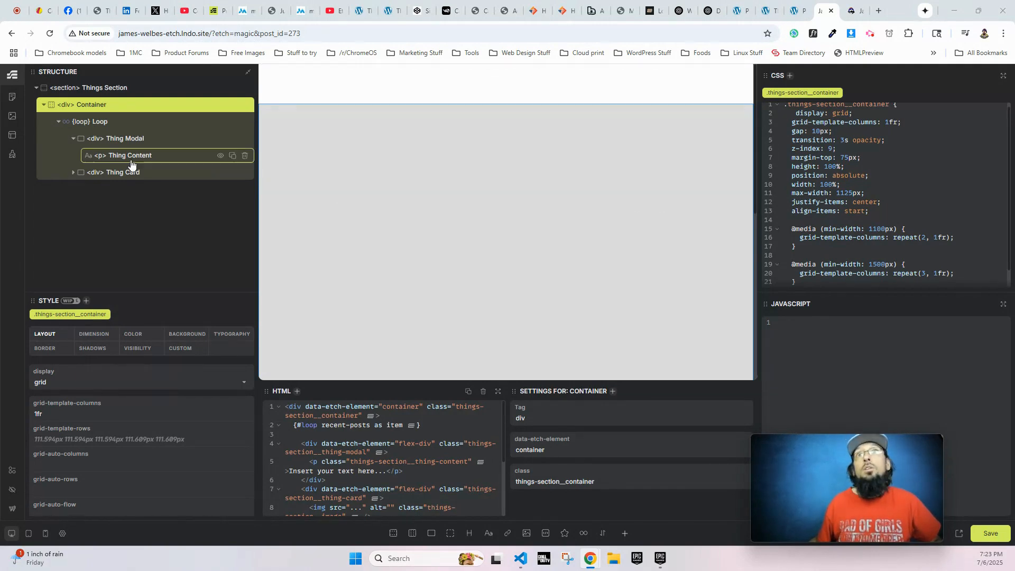
Style Thing Card with min-height 400px, background #000, box-shadow 0px 0px 11px #ffffff38, padding 19px, margin 7px, width 22rem, contained images and hover background #121212
click(118, 172)
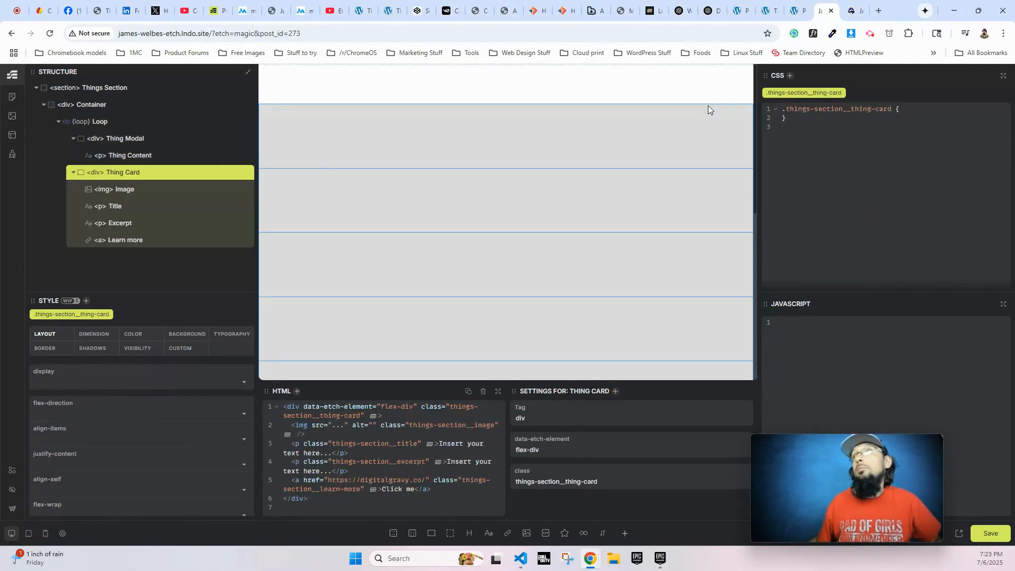
click(912, 107)
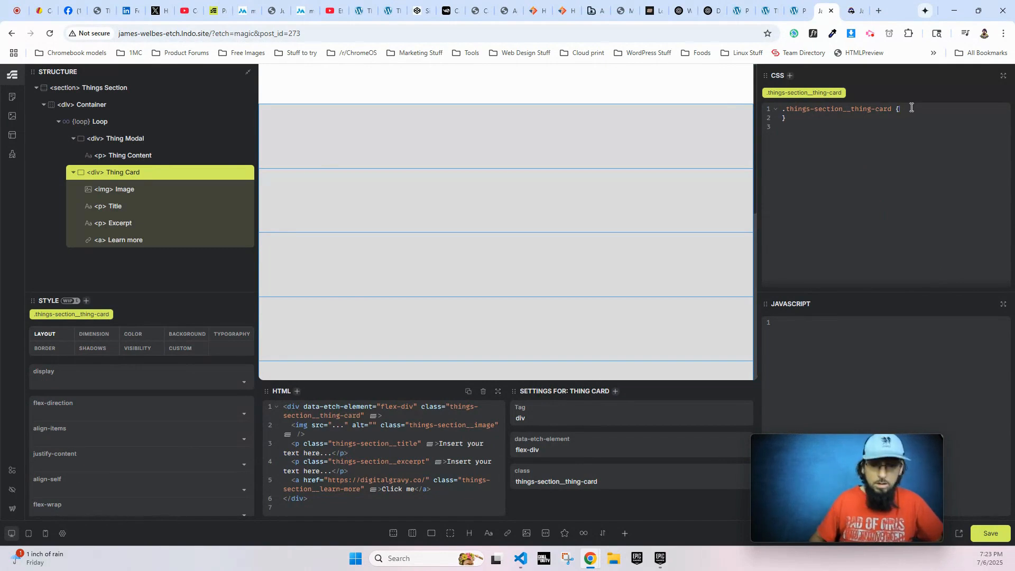
text(min-height: 400px;   background-color: #000;   box-shadow: 0px 0px 11px #ffffff38;   padding: 19px;   margin: 7px;   width: 22rem;   margin-bottom: 40px;   transition: 0.4s background;    img {     height: auto;     width: 100%;     object-fit: contain;   }    &:hover {     background: #121212;   })
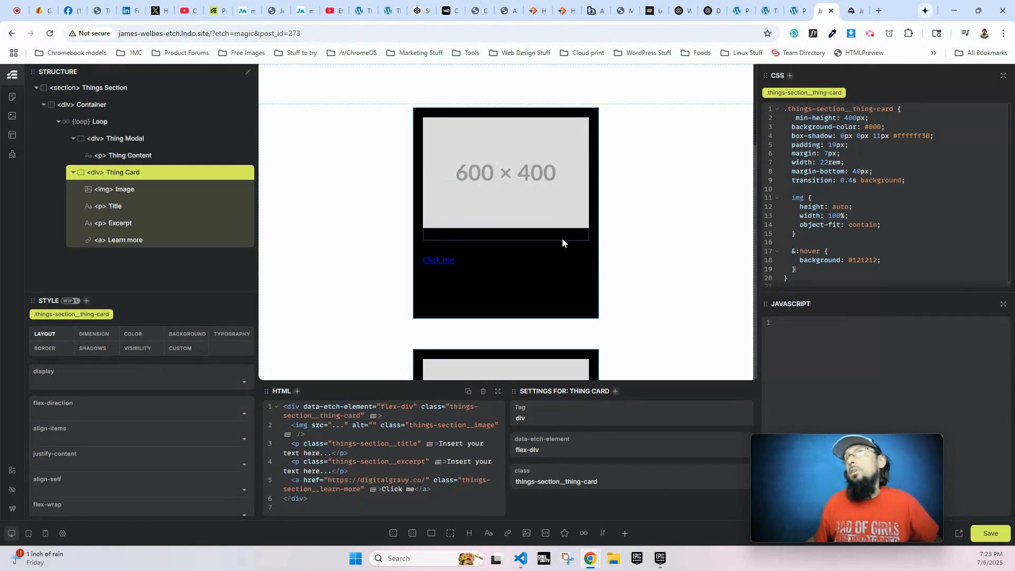
Set Thing Card's text color to white
click(472, 231)
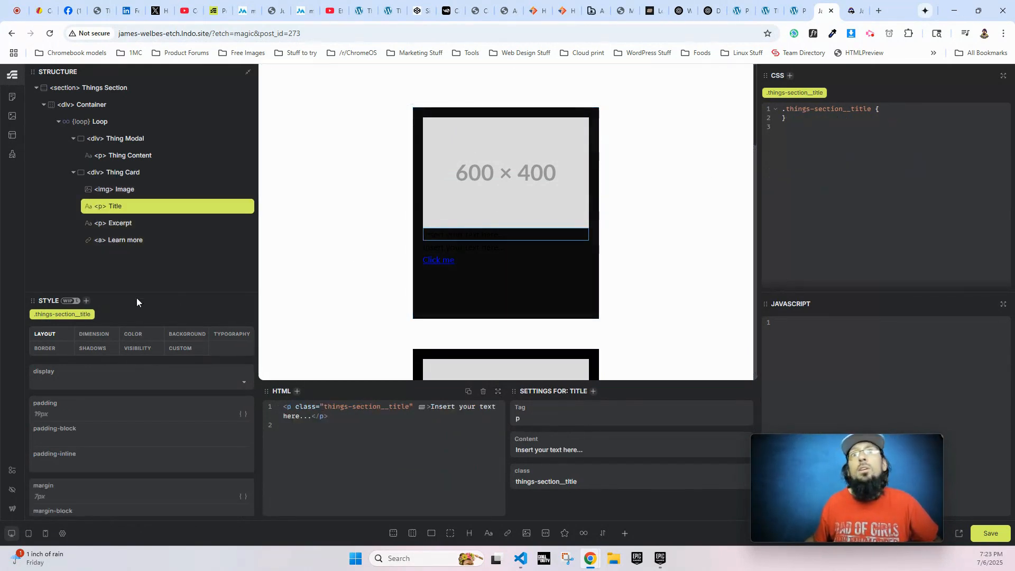
click(136, 172)
click(134, 336)
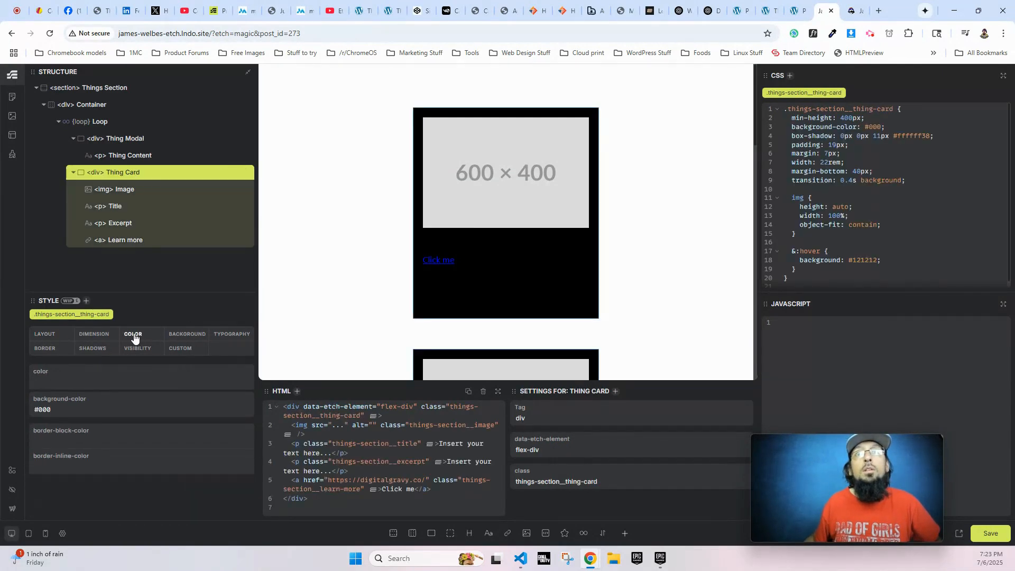
click(63, 381)
text(white)
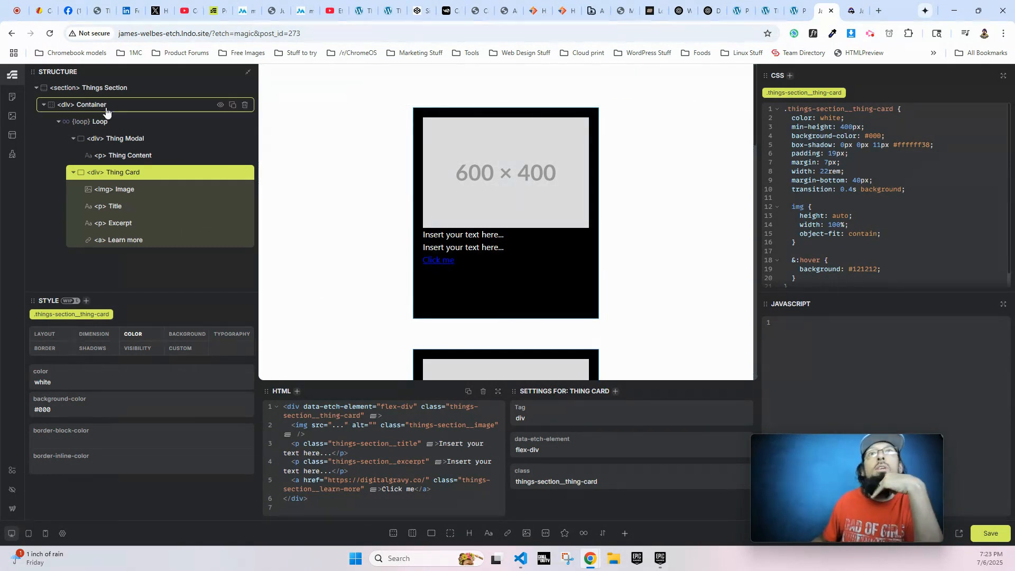
Rename the loop variable to thing so the loop reads recent-posts as thing
click(92, 121)
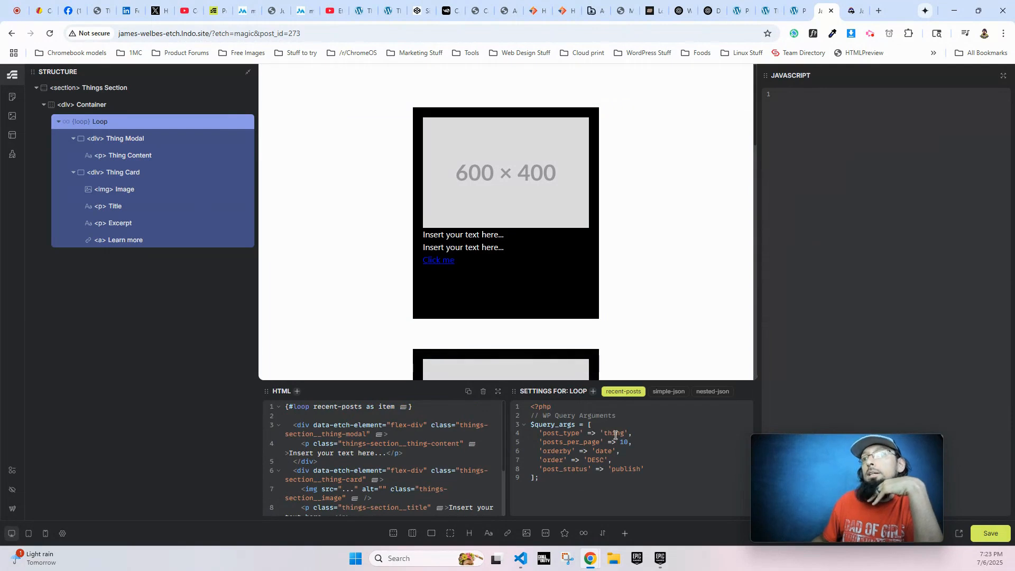
double_click(389, 407)
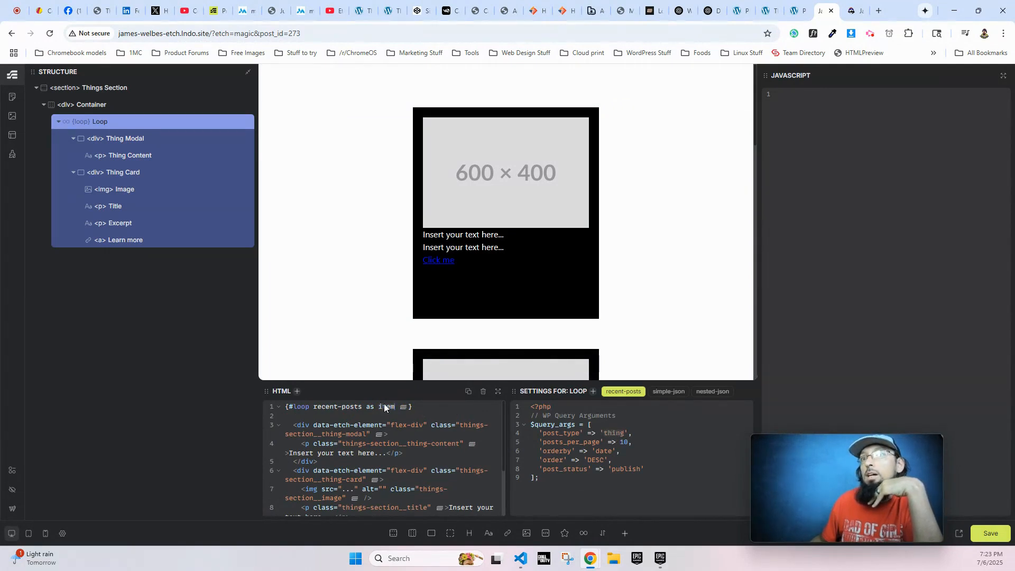
text(thing)
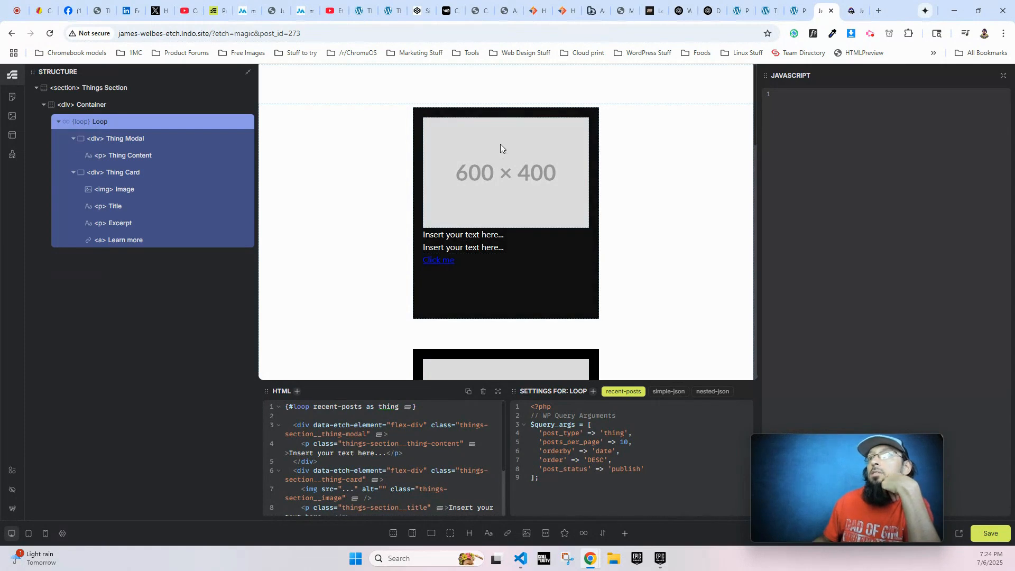
Examine the repeated cards in the preview alongside the loop query's post_type argument
scroll(501, 158, down, 2)
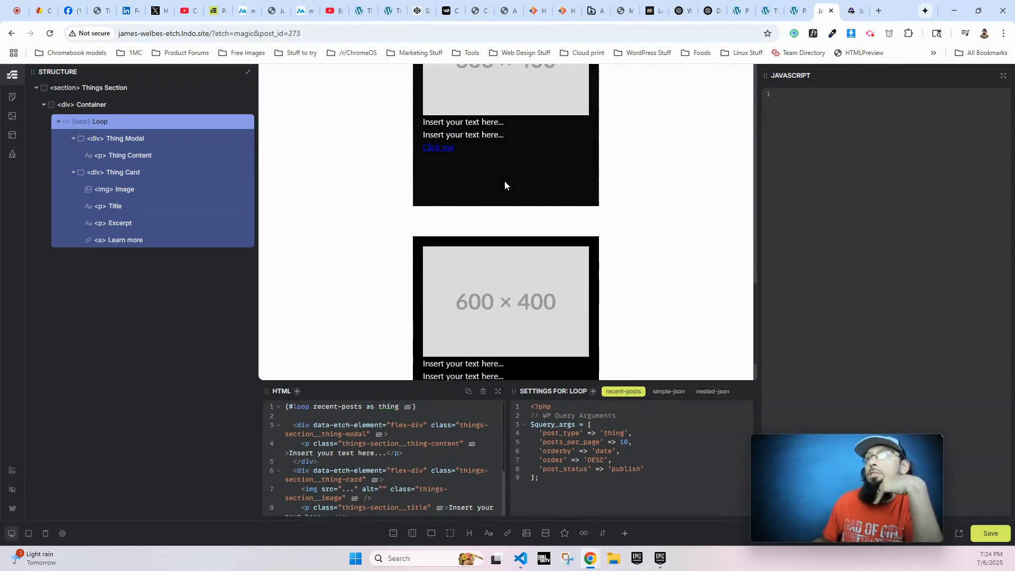
scroll(504, 183, up, 2)
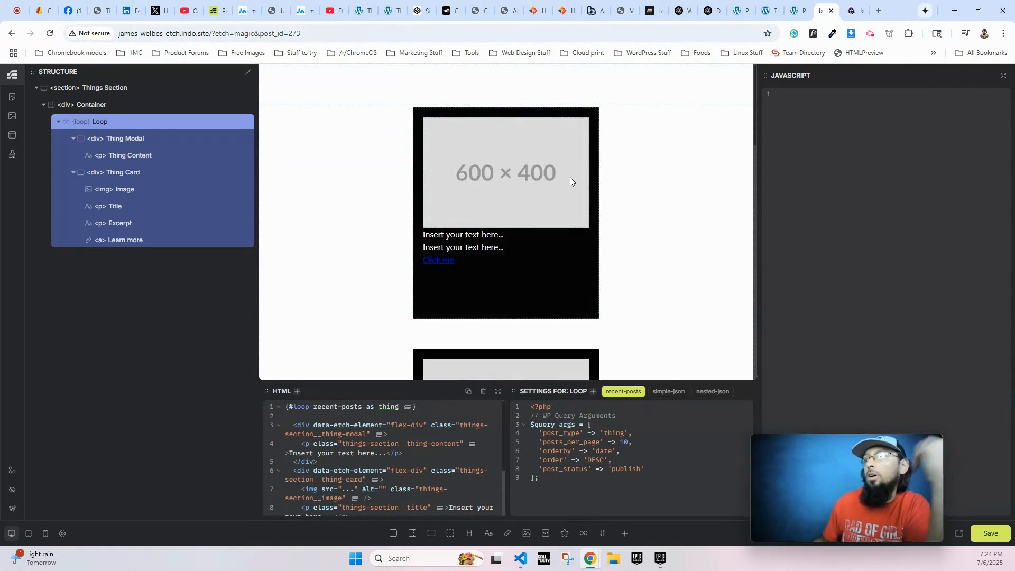
scroll(570, 177, down, 2)
scroll(491, 180, down, 5)
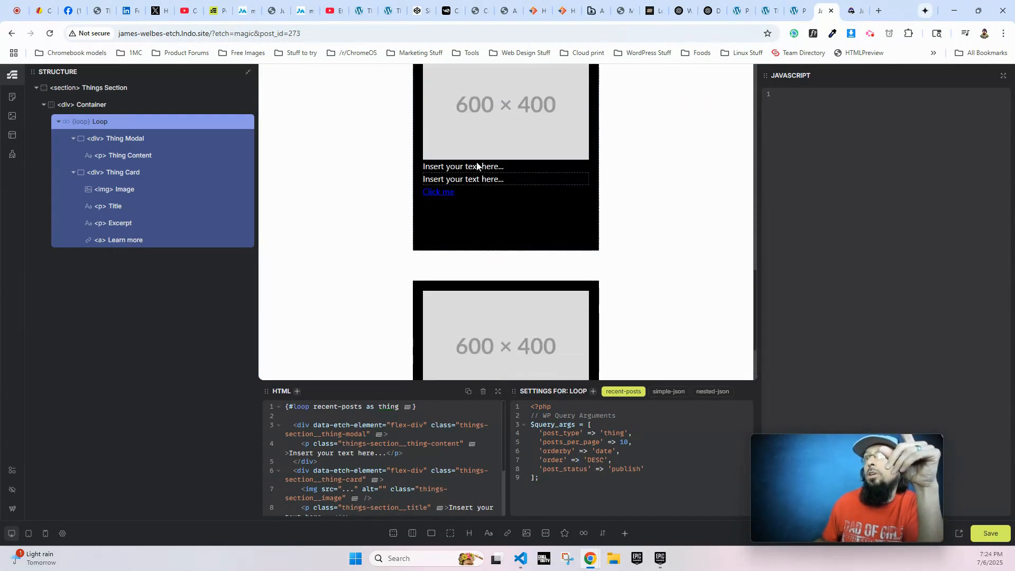
scroll(464, 276, down, 2)
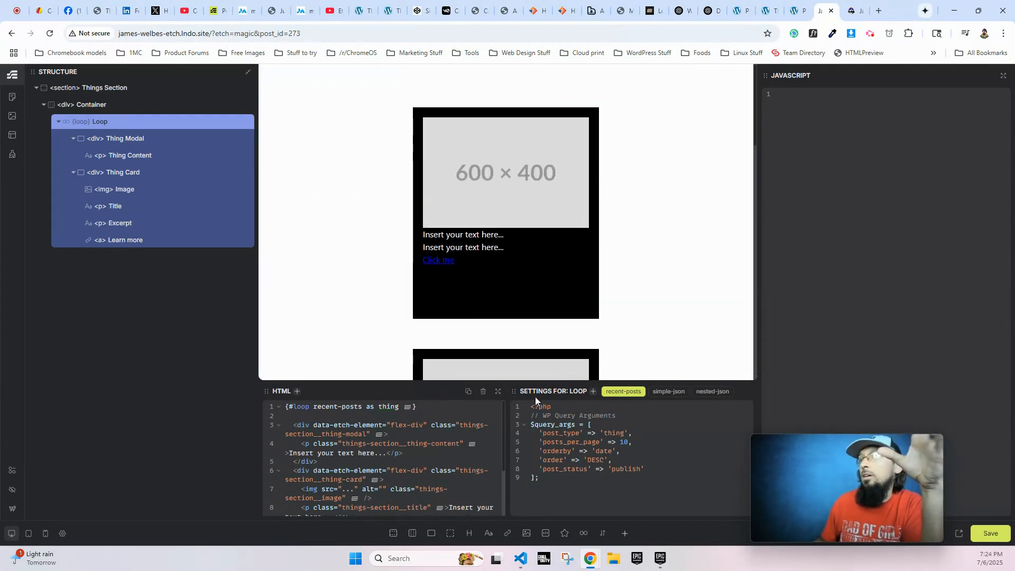
double_click(614, 433)
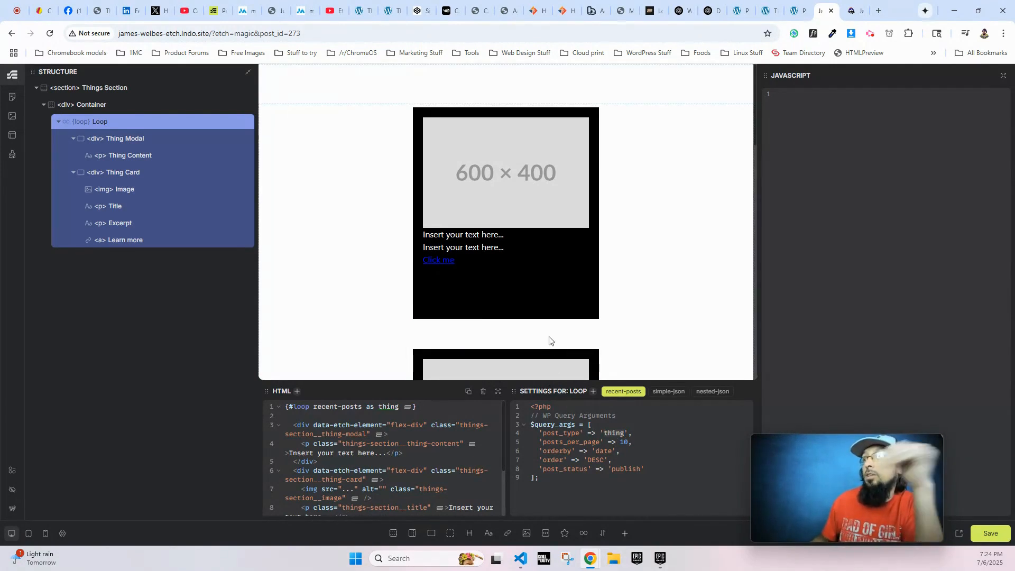
scroll(567, 290, down, 1)
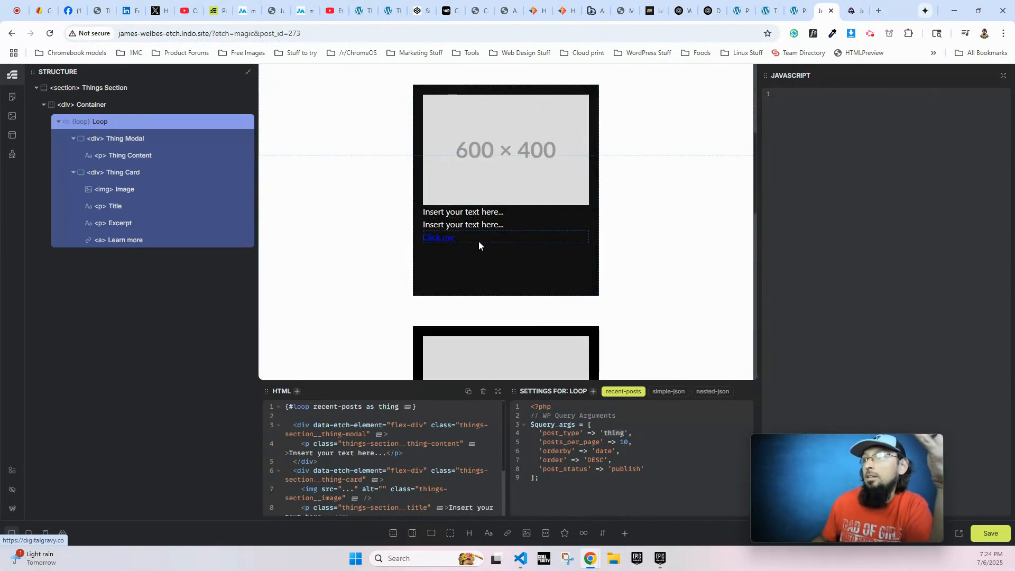
scroll(476, 222, up, 1)
scroll(496, 181, down, 2)
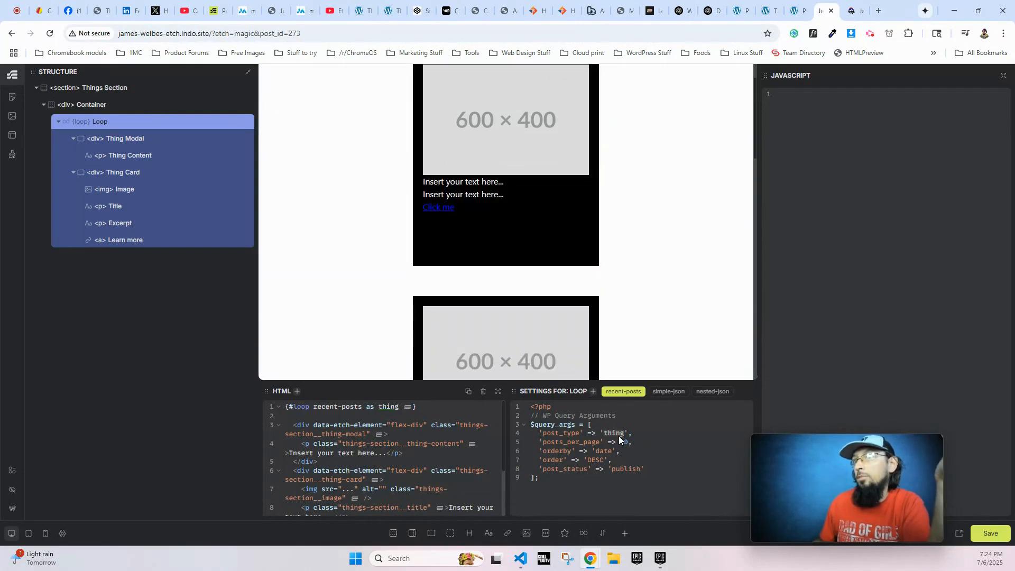
scroll(492, 185, up, 2)
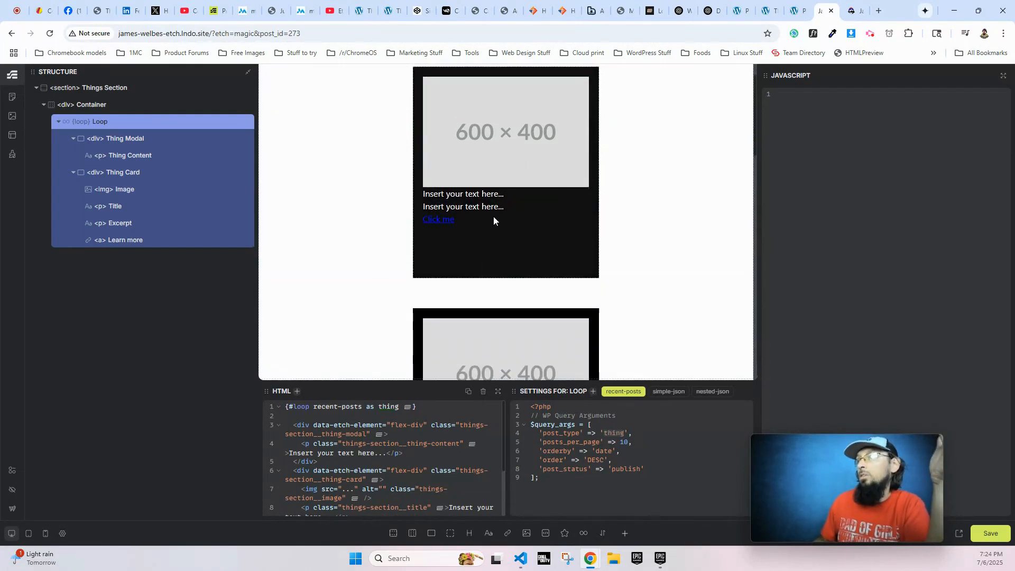
Replace the placeholder source of the card's Image with {thing.thumbnail}
click(489, 170)
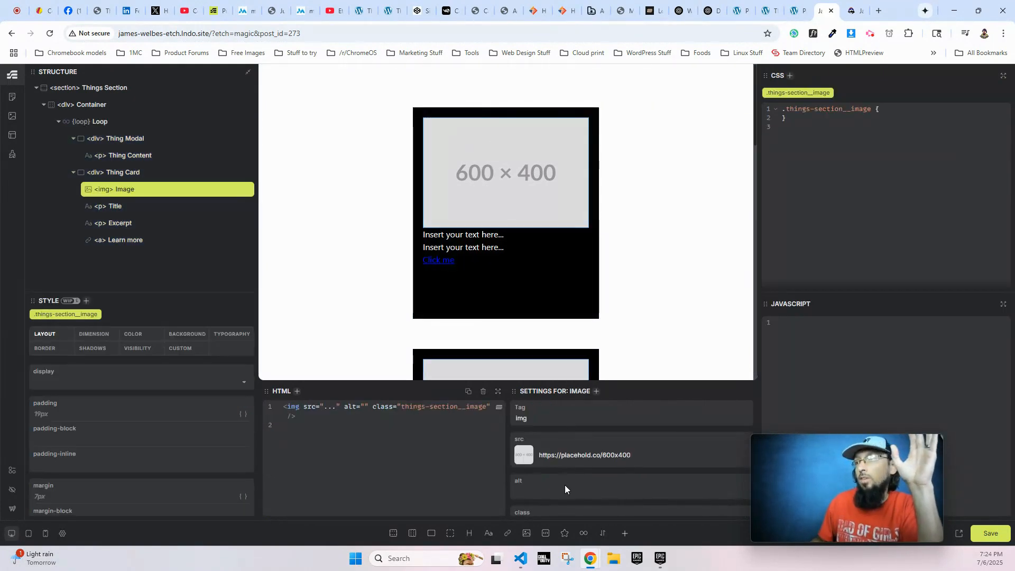
scroll(599, 454, down, 1)
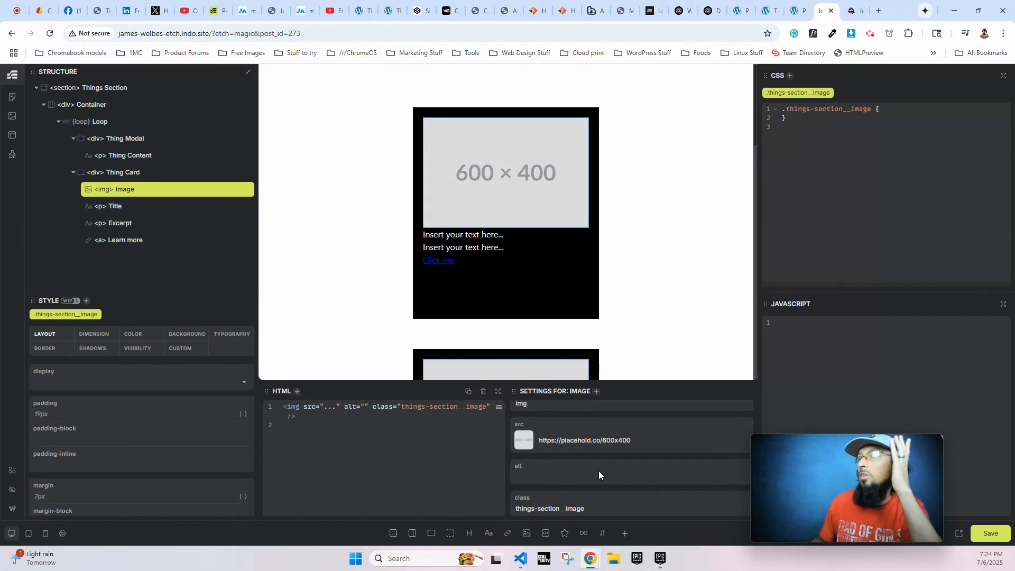
scroll(576, 490, up, 1)
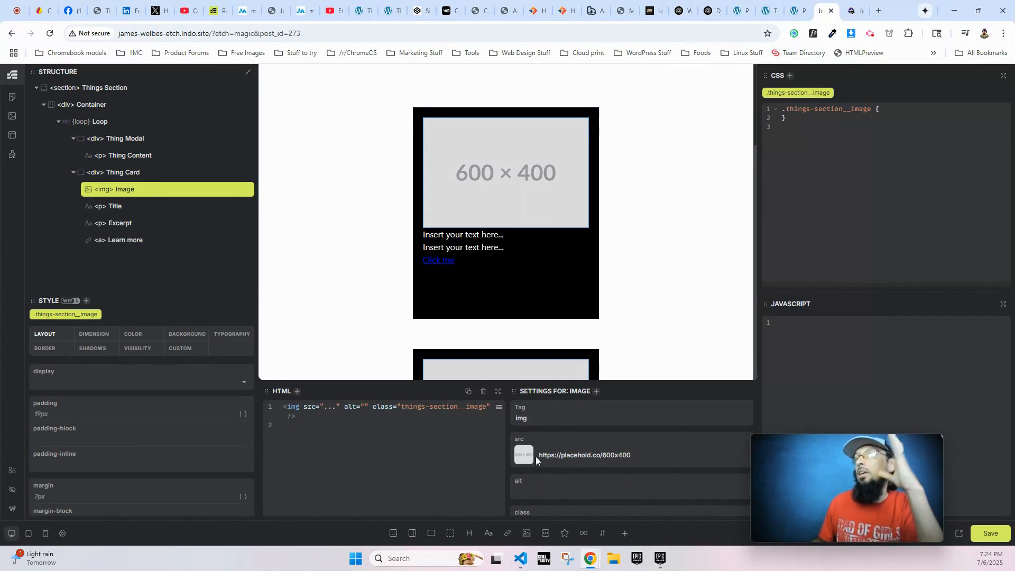
click(535, 455)
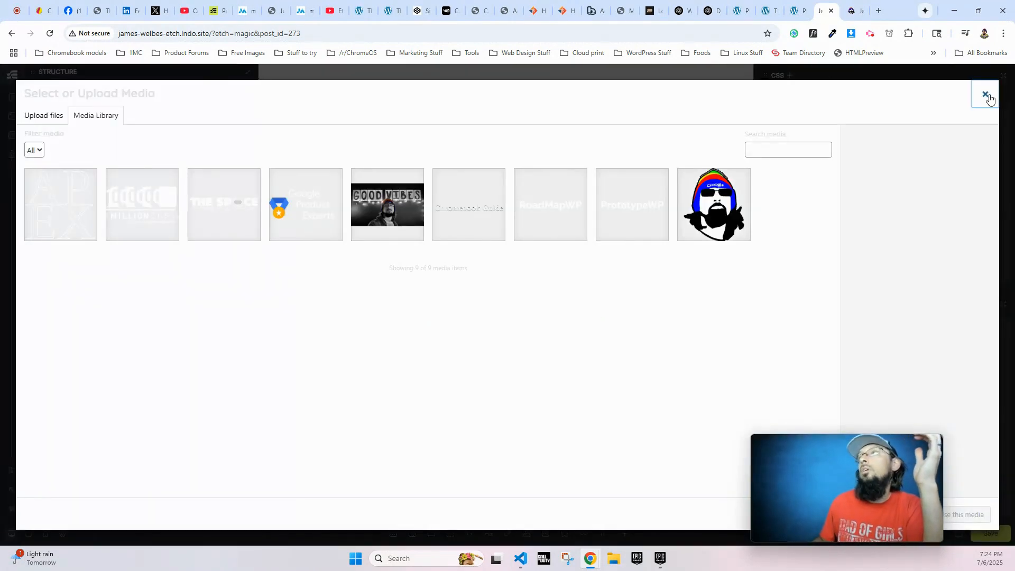
click(986, 95)
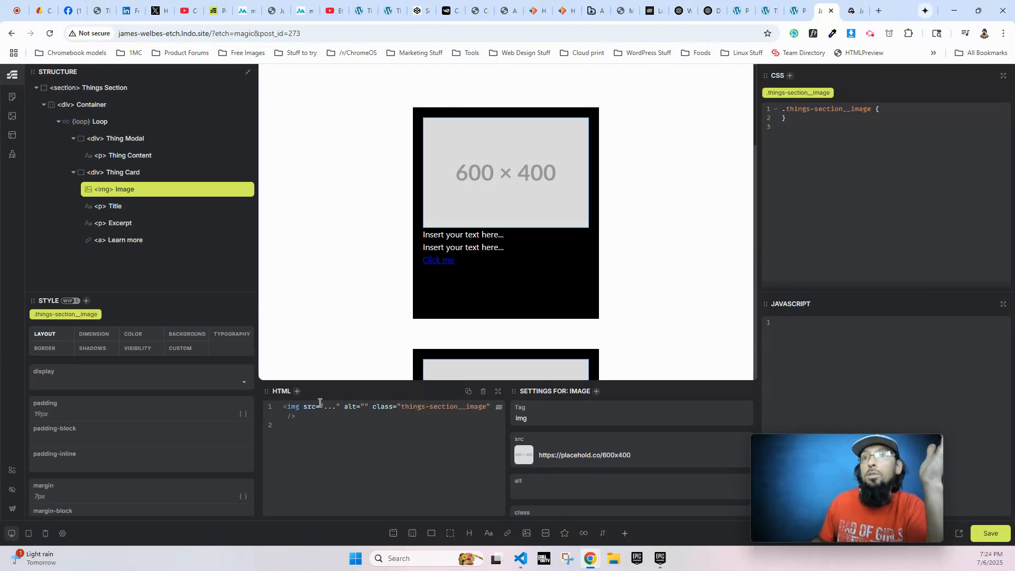
drag(640, 453, 540, 452)
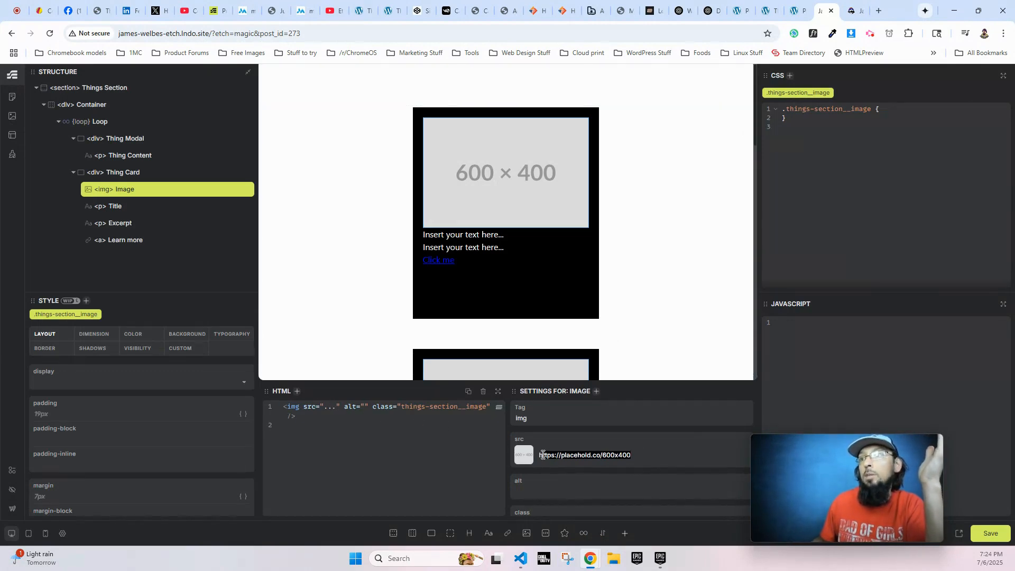
key(BackSpace)
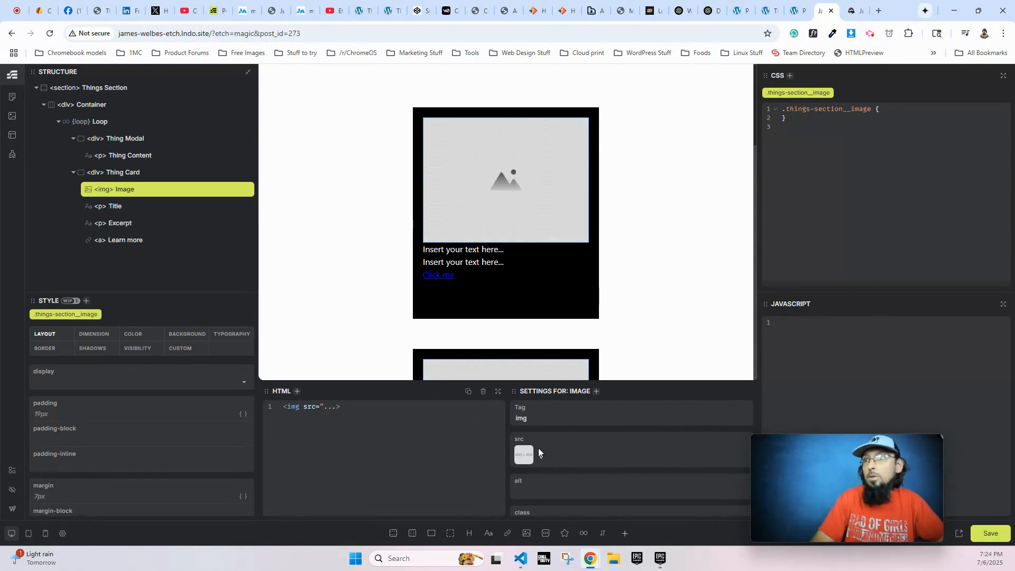
text(thing.thumbnail)
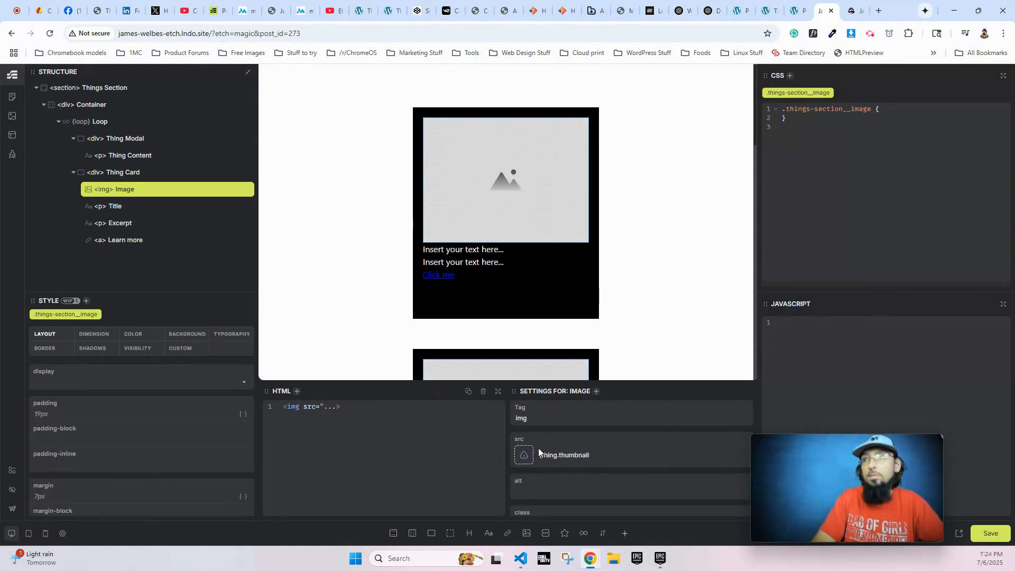
text(})
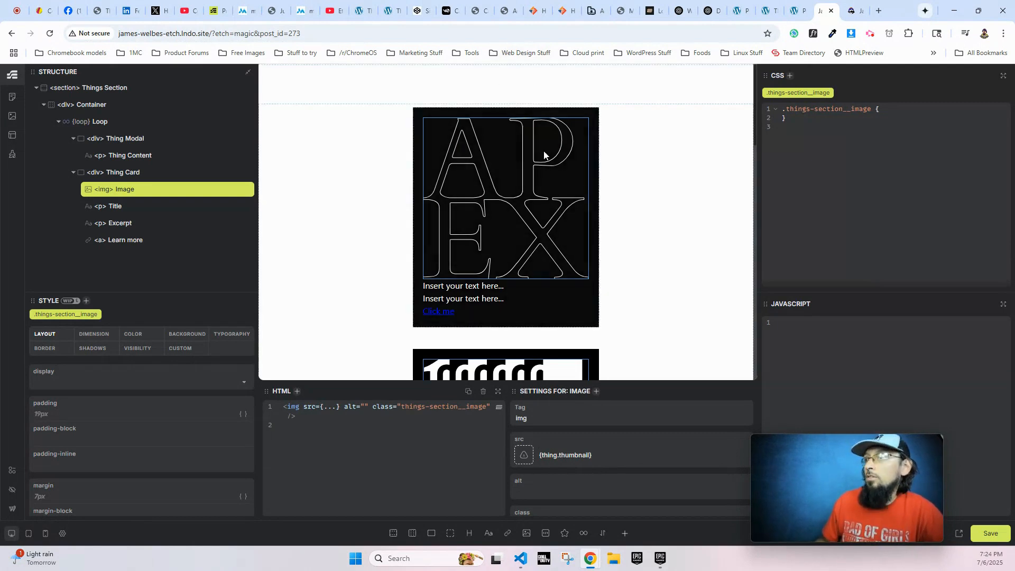
Check the thumbnails across the looped cards and set the Title element's content to {thing.title}
scroll(498, 209, down, 8)
scroll(497, 209, down, 5)
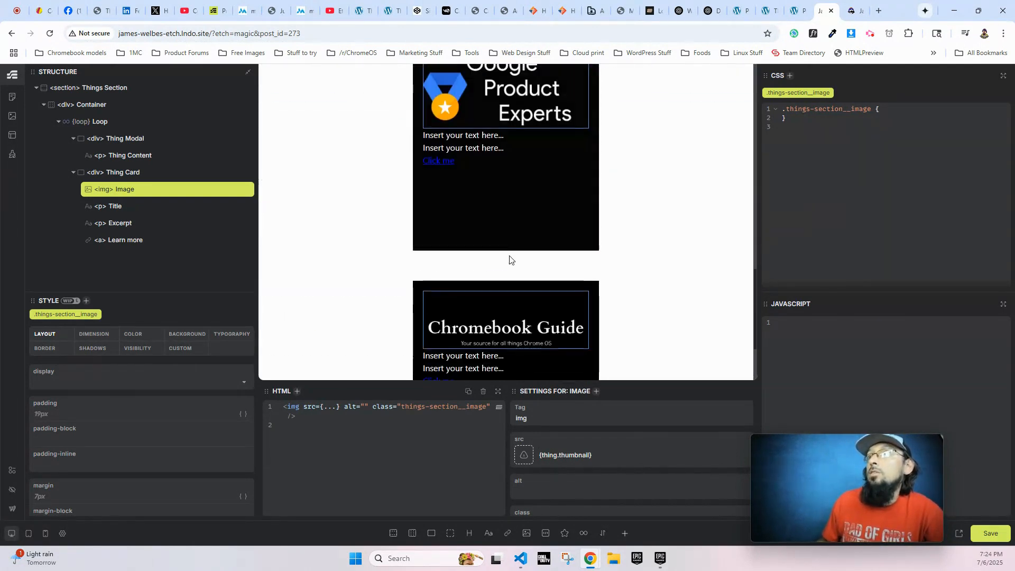
scroll(512, 243, up, 12)
scroll(513, 253, down, 2)
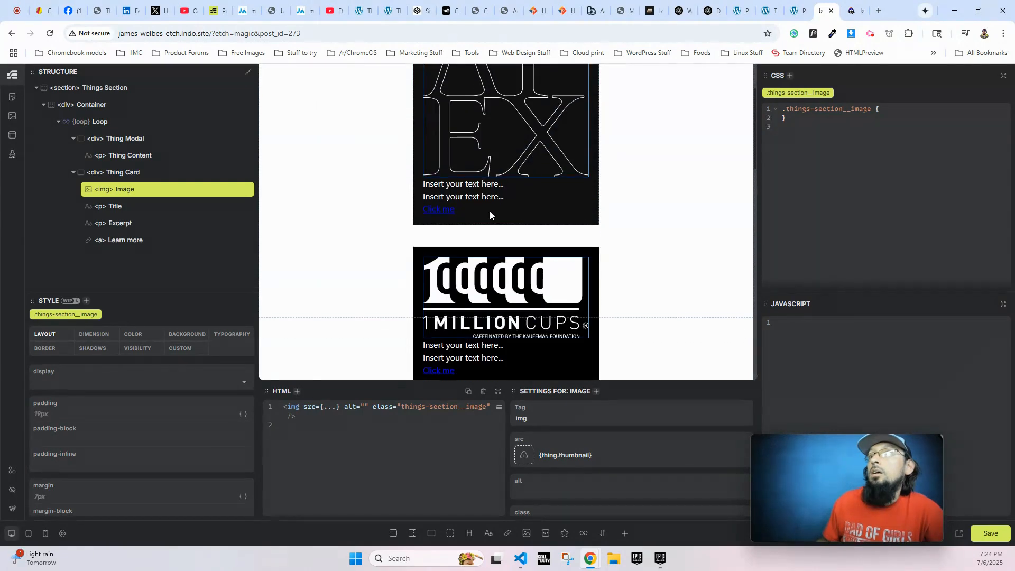
click(483, 186)
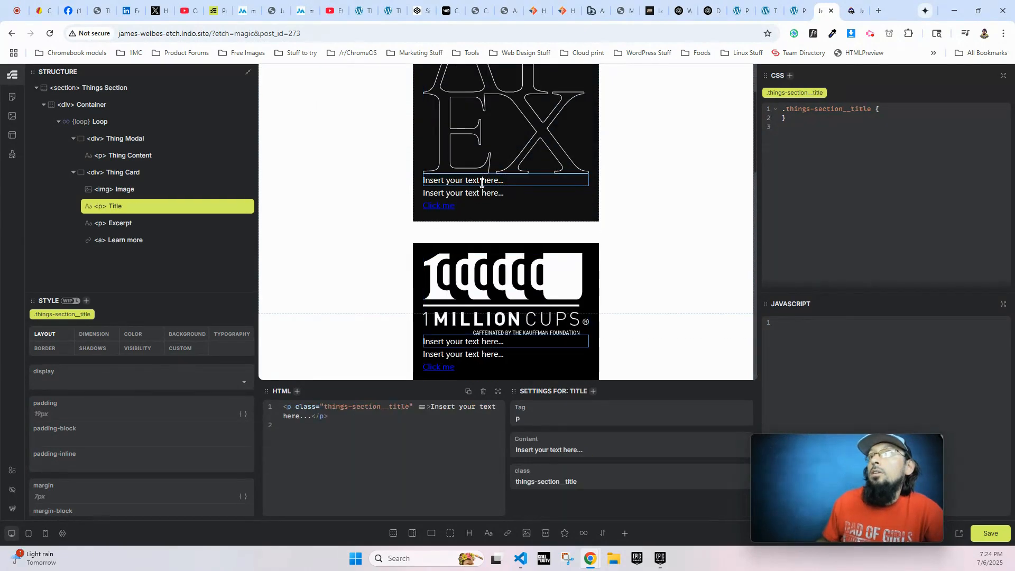
triple_click(562, 448)
text({thing)
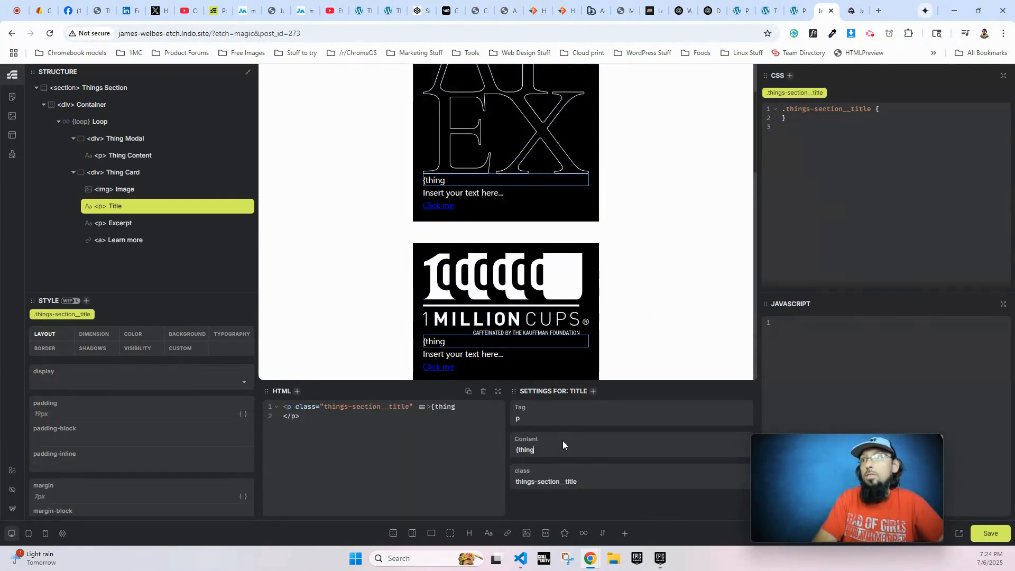
text(.title})
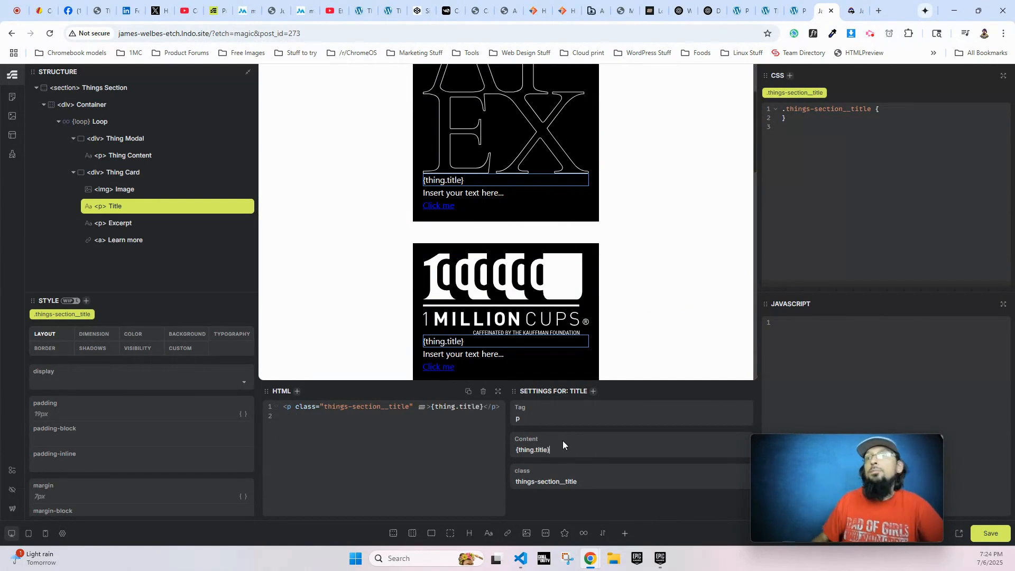
click(490, 359)
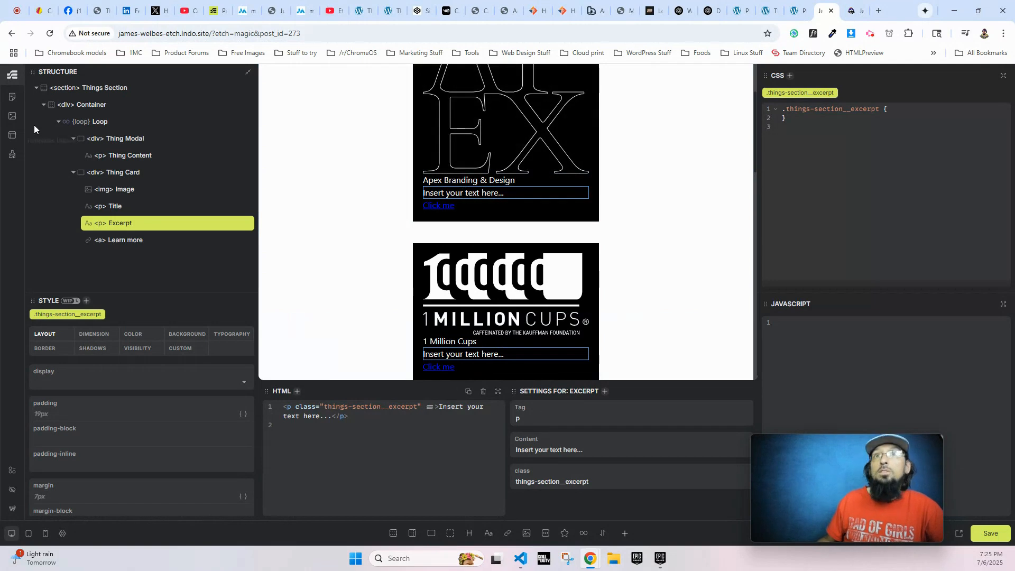
Change the loop variable back to item to test the thing bindings in the cards
click(84, 122)
double_click(389, 407)
text(item)
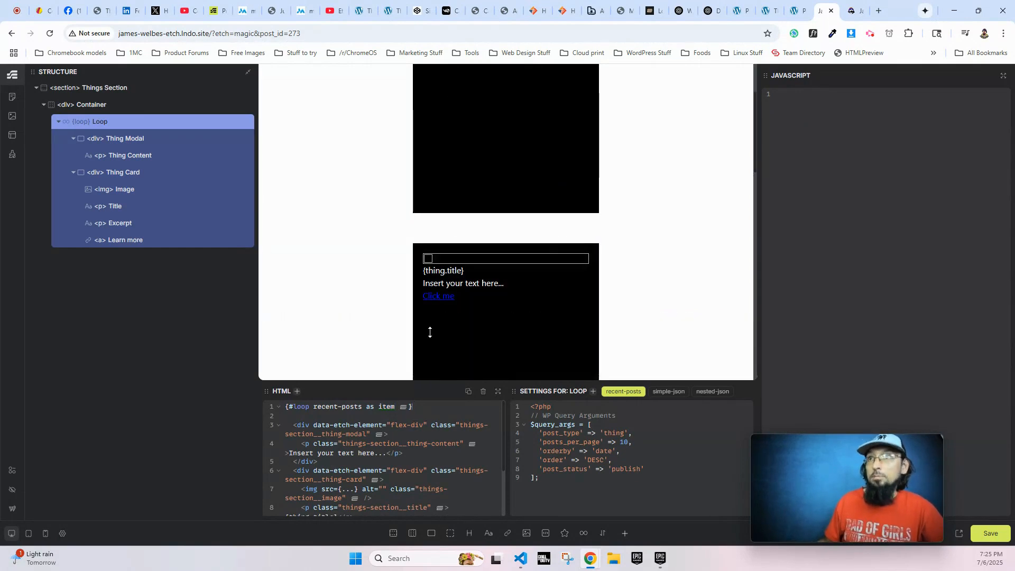
Change the source of the card's Image to {item.thumbnail} to match the item loop variable
scroll(460, 211, down, 3)
click(459, 122)
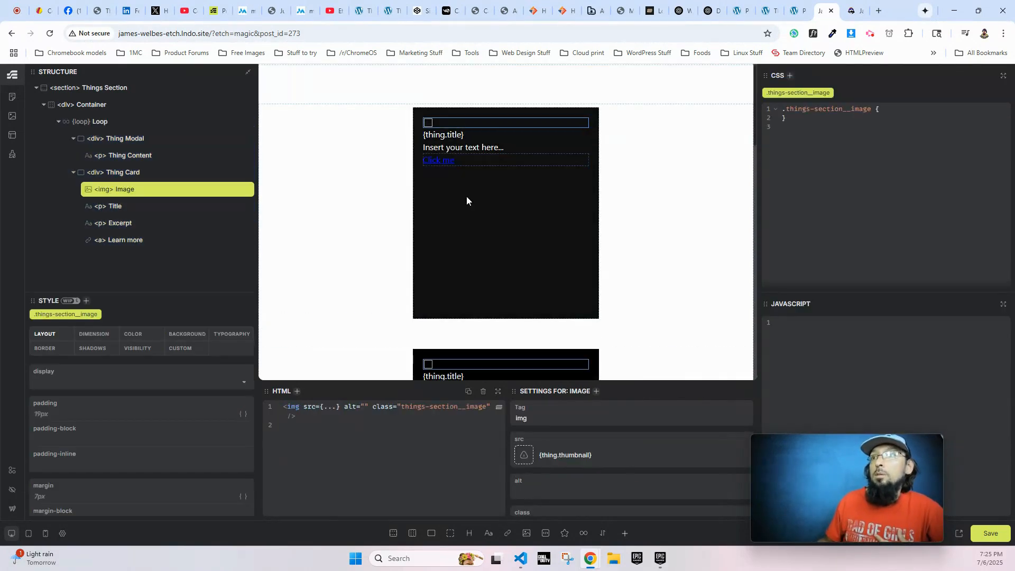
key(BackSpace)
key(BackSpace)
key(BackSpace)
key(BackSpace)
key(BackSpace)
text(item)
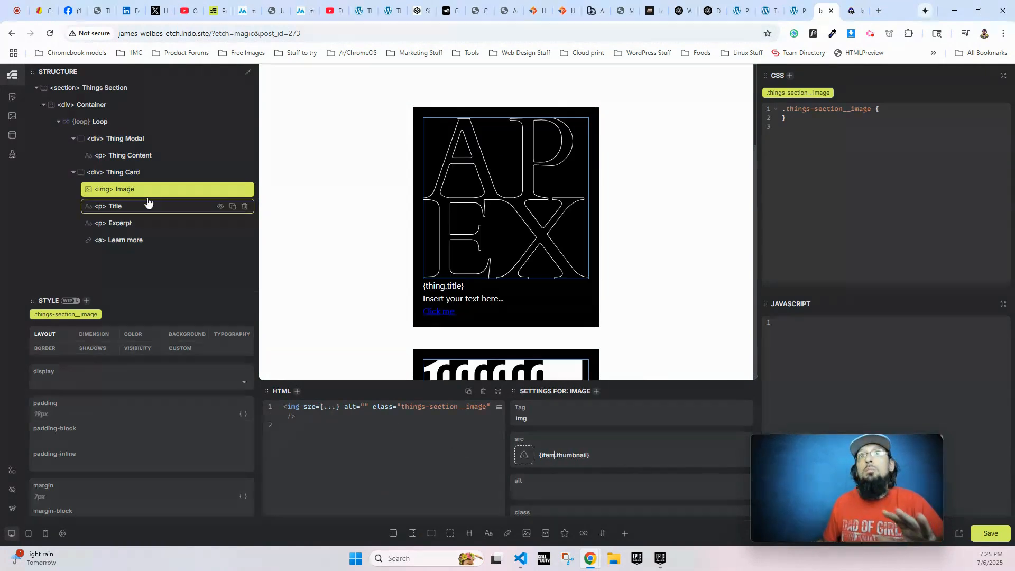
Rename the loop variable back to thing and set the card Image's source to {thing.thumbnail}
click(95, 123)
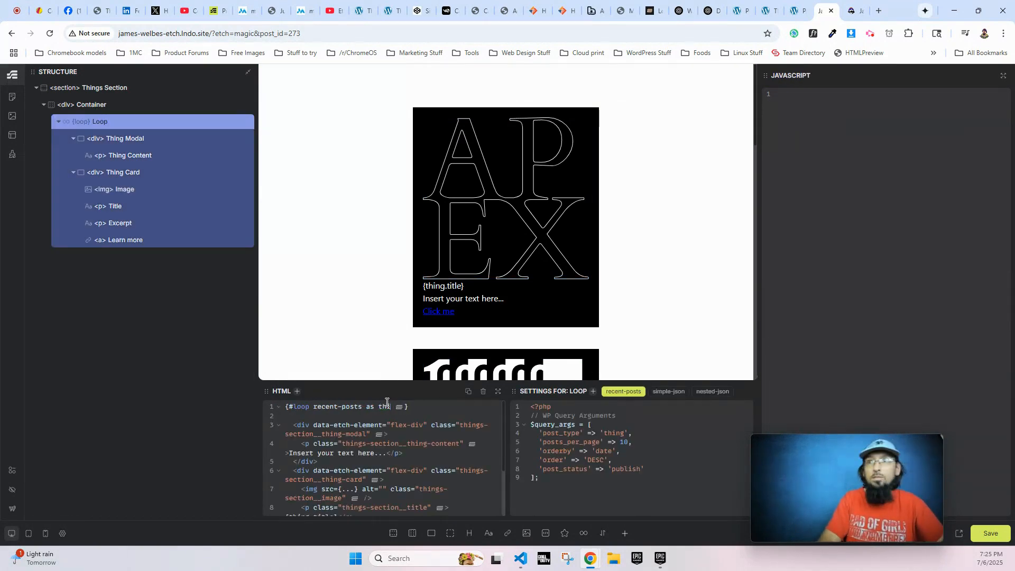
text(ing)
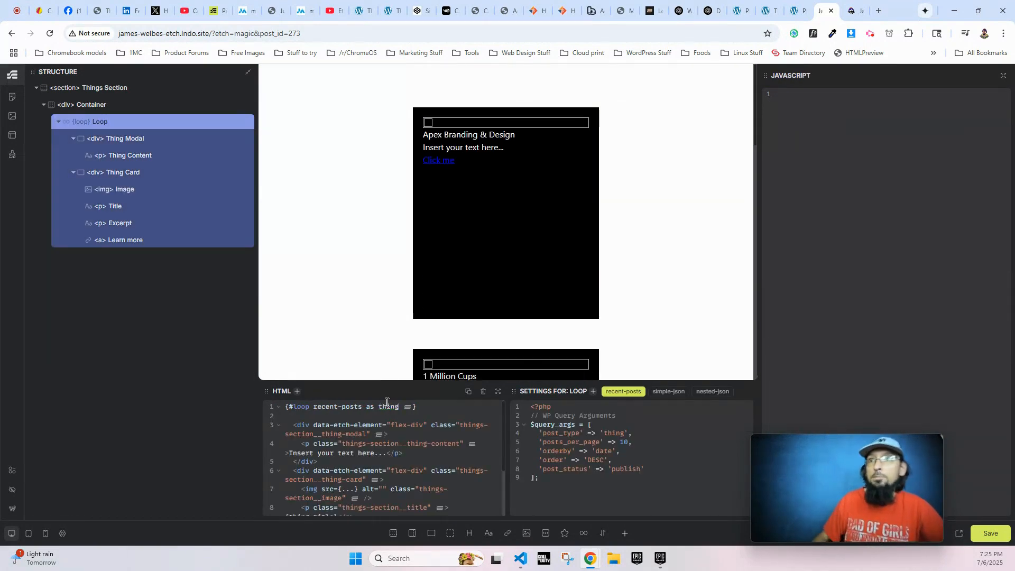
click(469, 126)
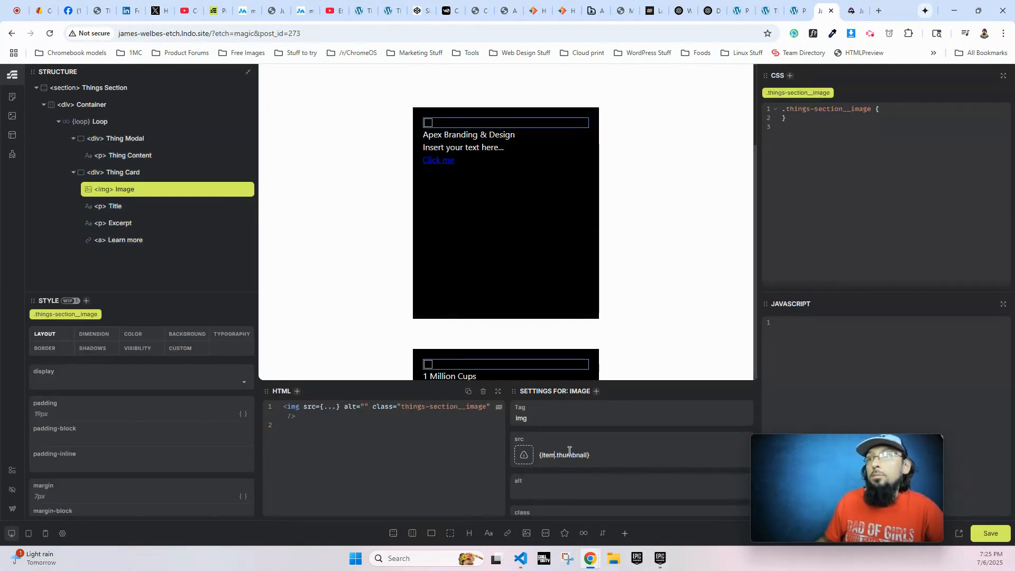
text(ing)
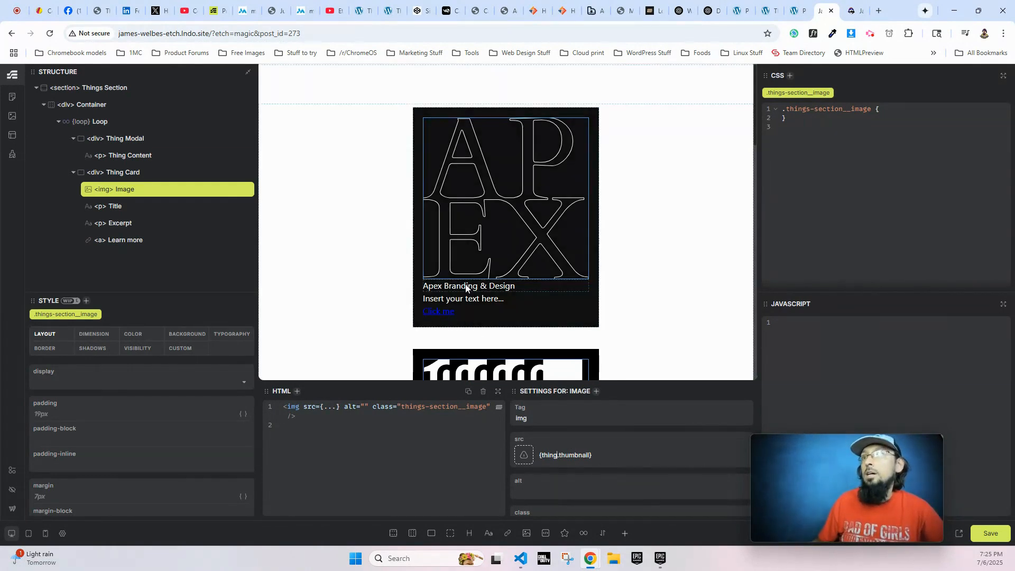
Replace the placeholder content of the card's Excerpt element with {thing.excerpt}
click(459, 302)
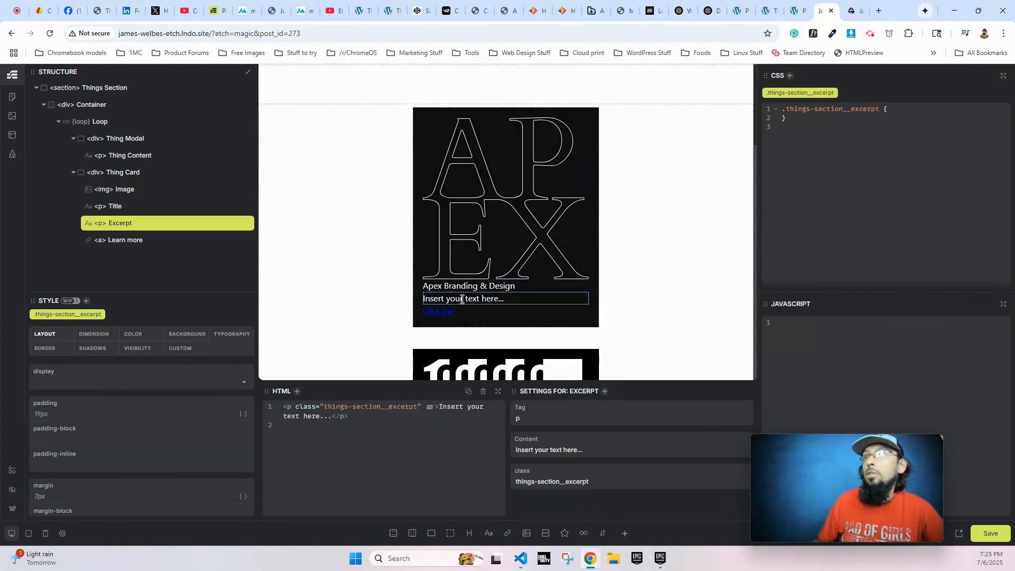
triple_click(554, 450)
text({thing.ex cerp)
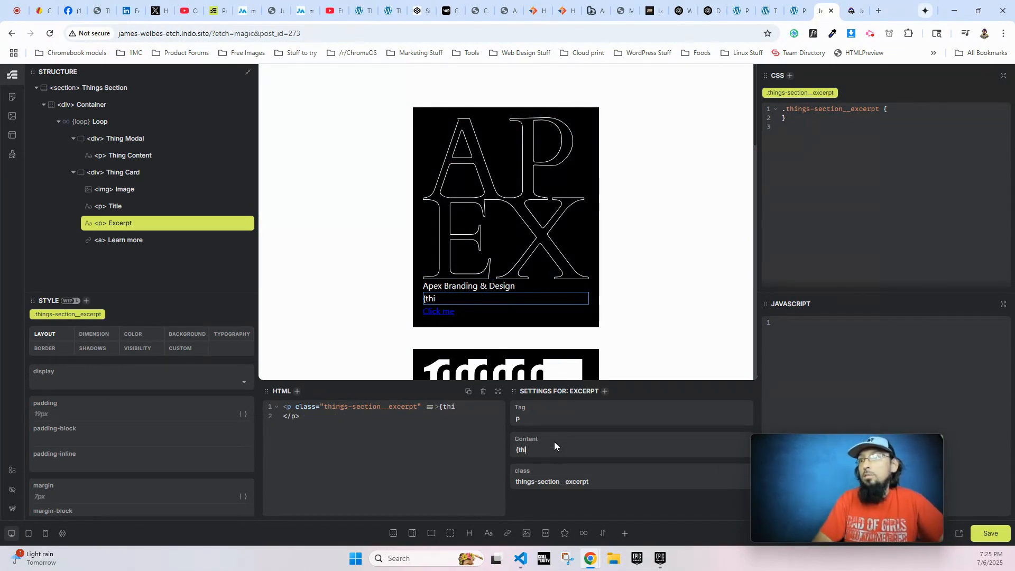
key(BackSpace)
key(BackSpace)
key(BackSpace)
key(BackSpace)
key(BackSpace)
text(cerpt)
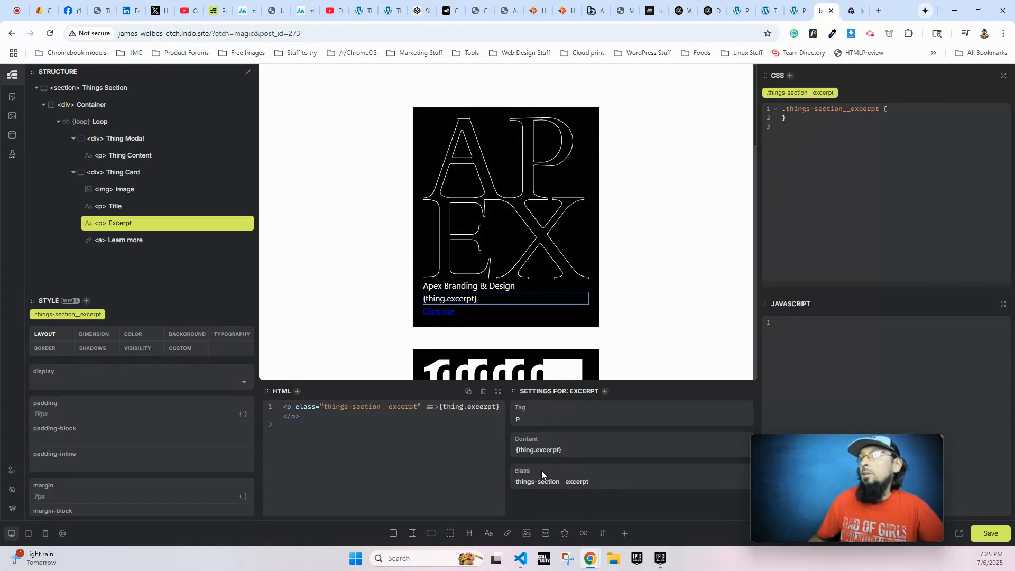
Replace the placeholder URL in the Learn more link's href with # and save the page
click(459, 312)
drag(320, 406, 417, 407)
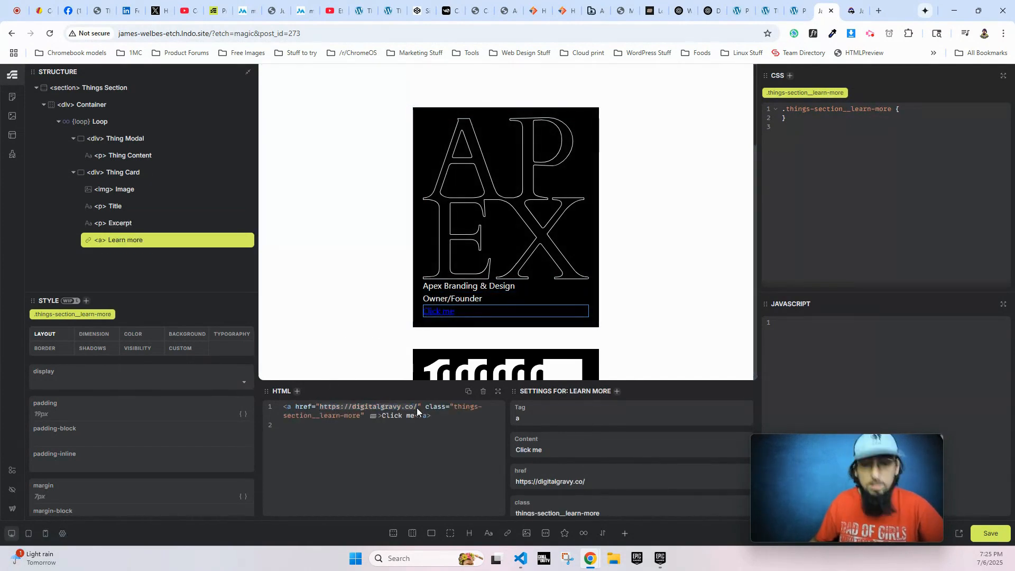
key(BackSpace)
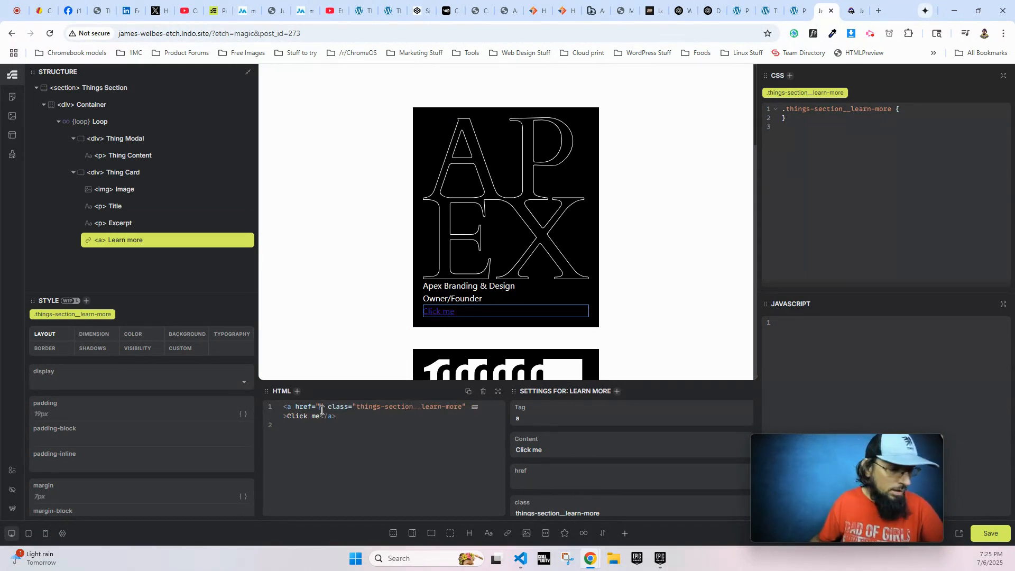
text(#)
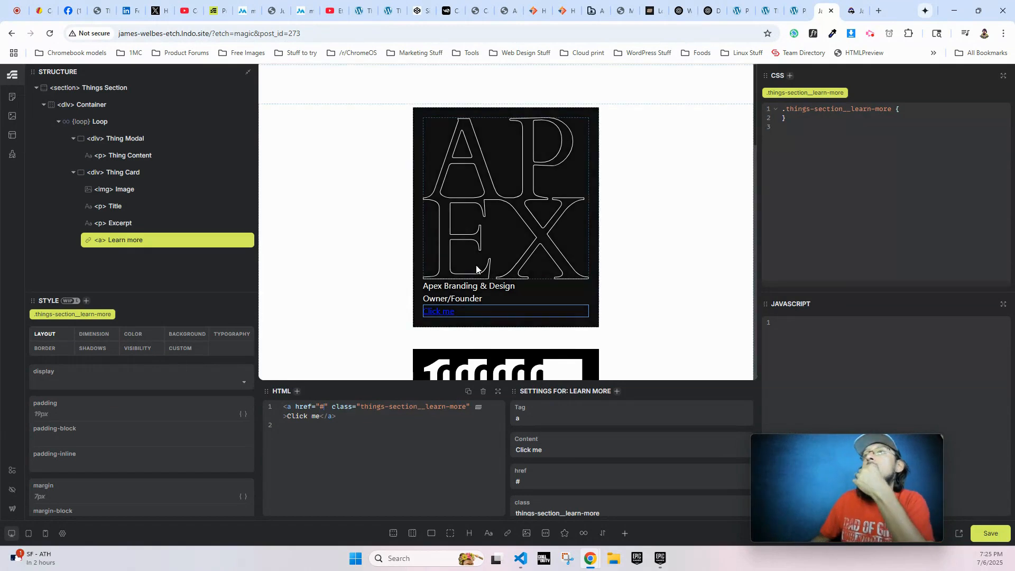
scroll(487, 269, down, 5)
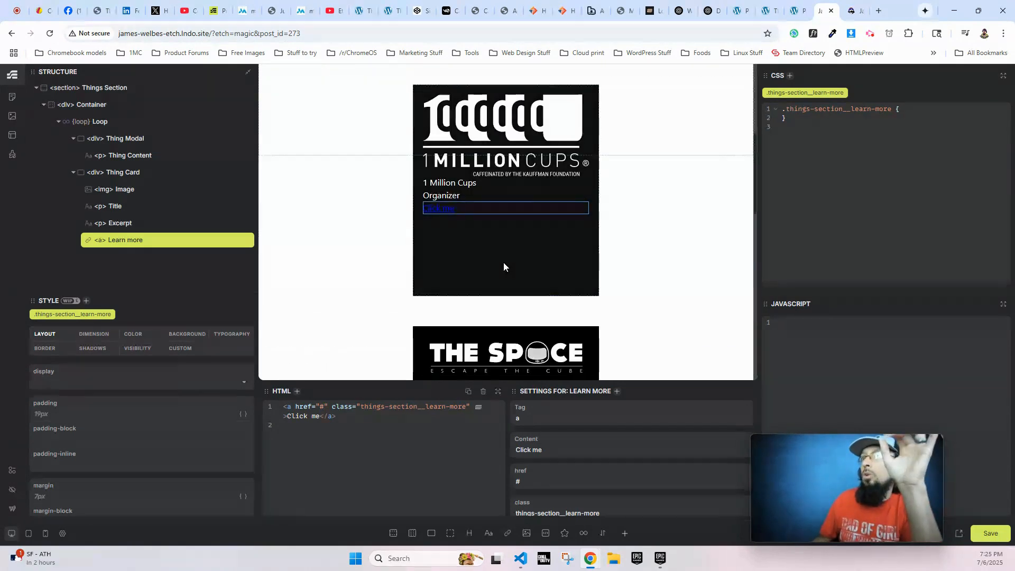
scroll(504, 267, up, 4)
click(989, 535)
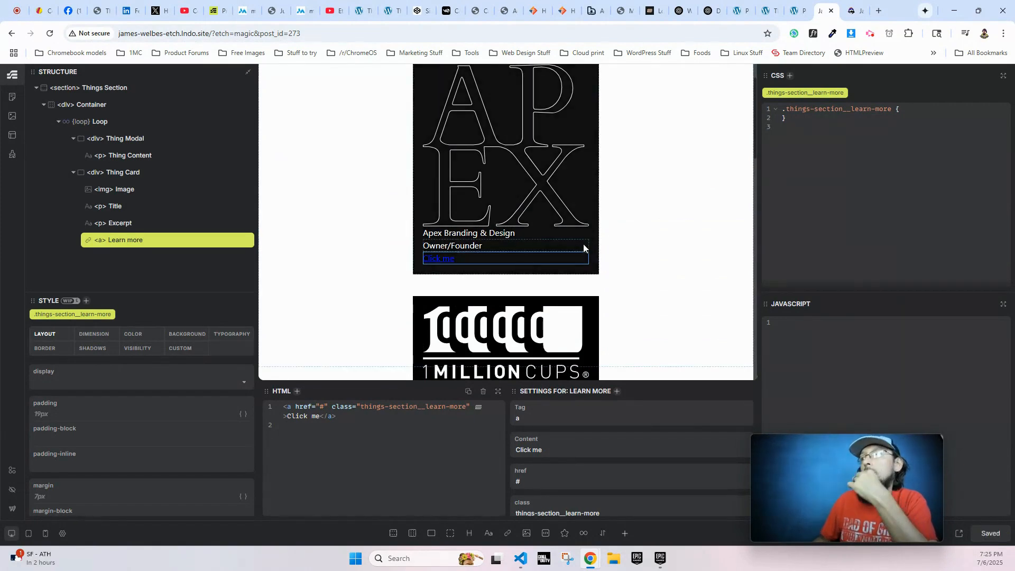
Comment out the display: none rule in the Thing Modal's CSS to show the modals in the preview
click(130, 141)
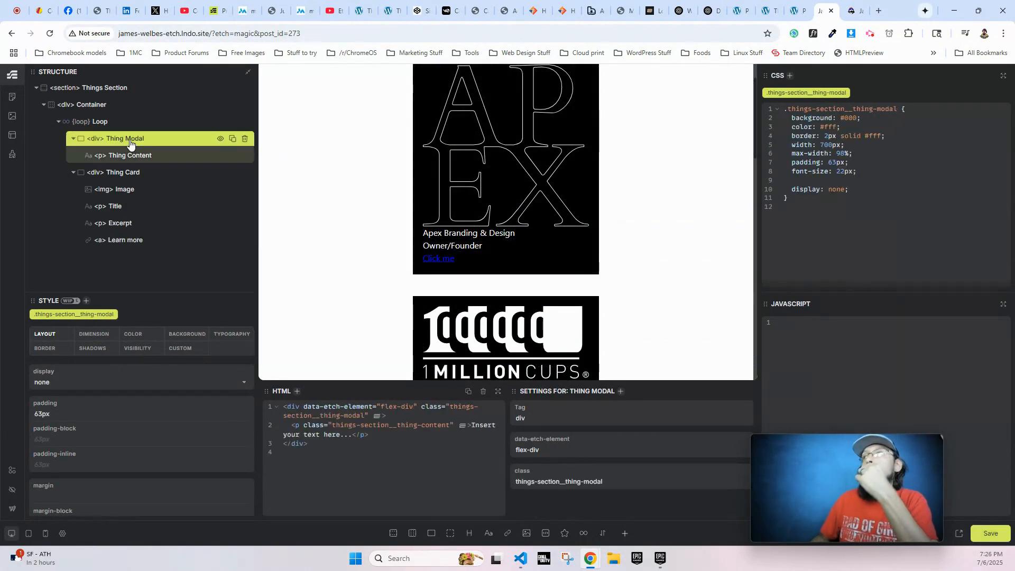
click(855, 190)
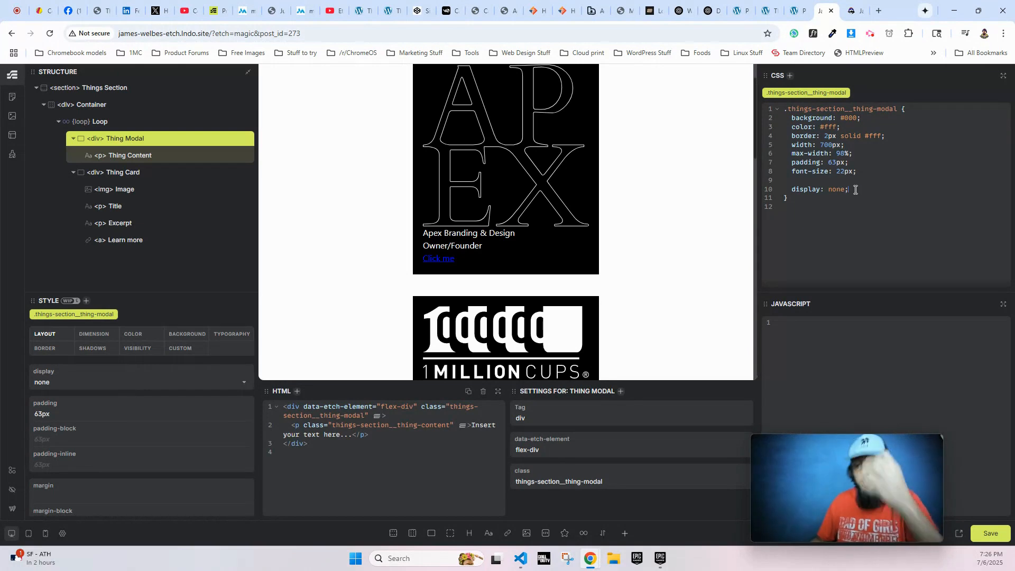
key(ctrl+slash)
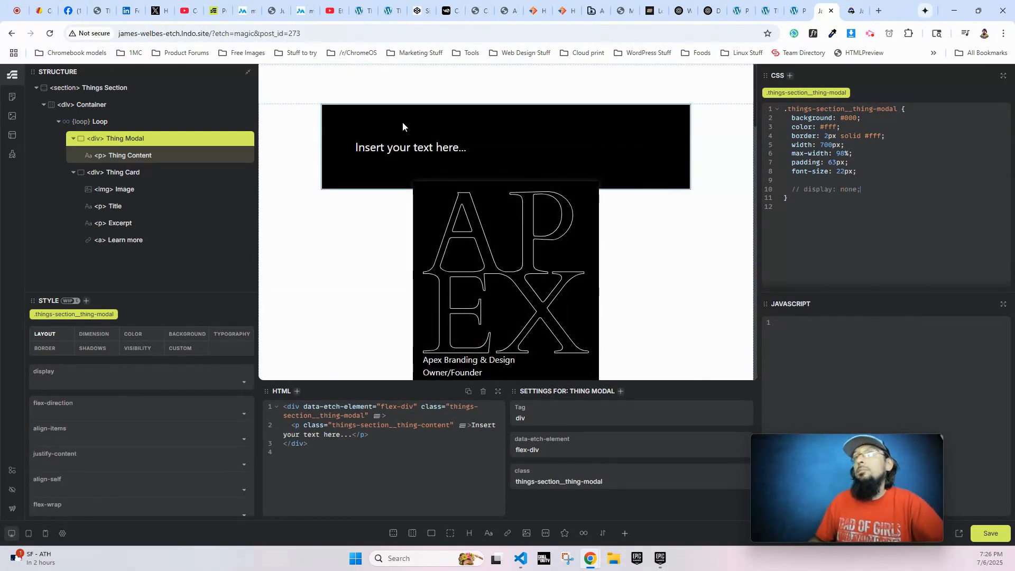
Set the content of the Thing Content paragraph inside the modal to {thing.content}
click(423, 148)
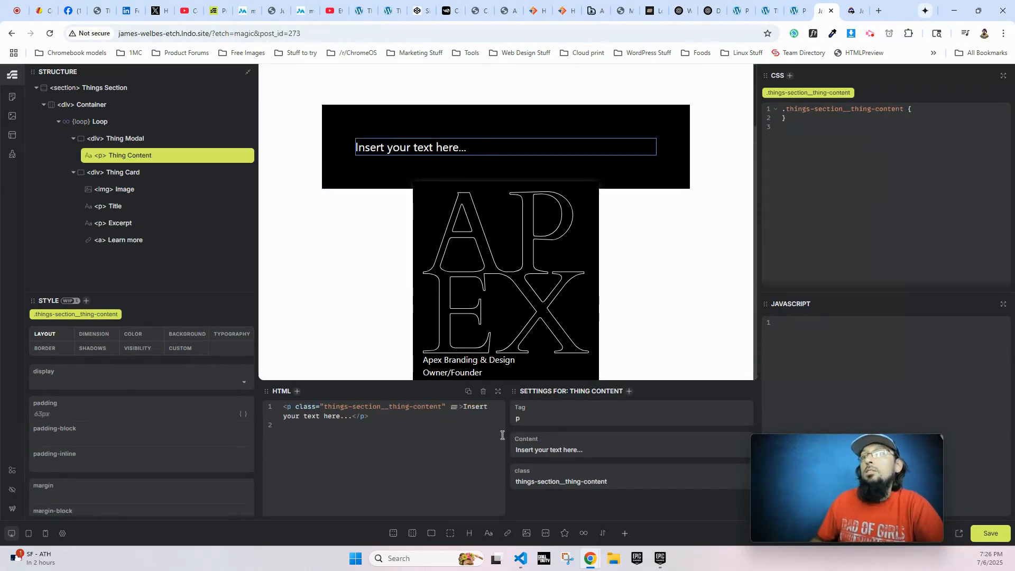
click(544, 446)
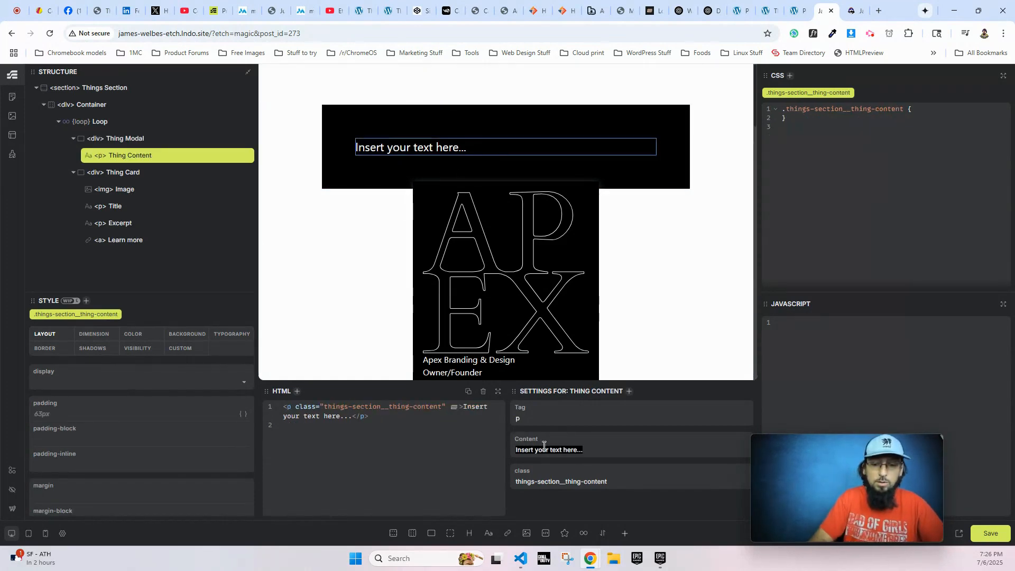
text({thing)
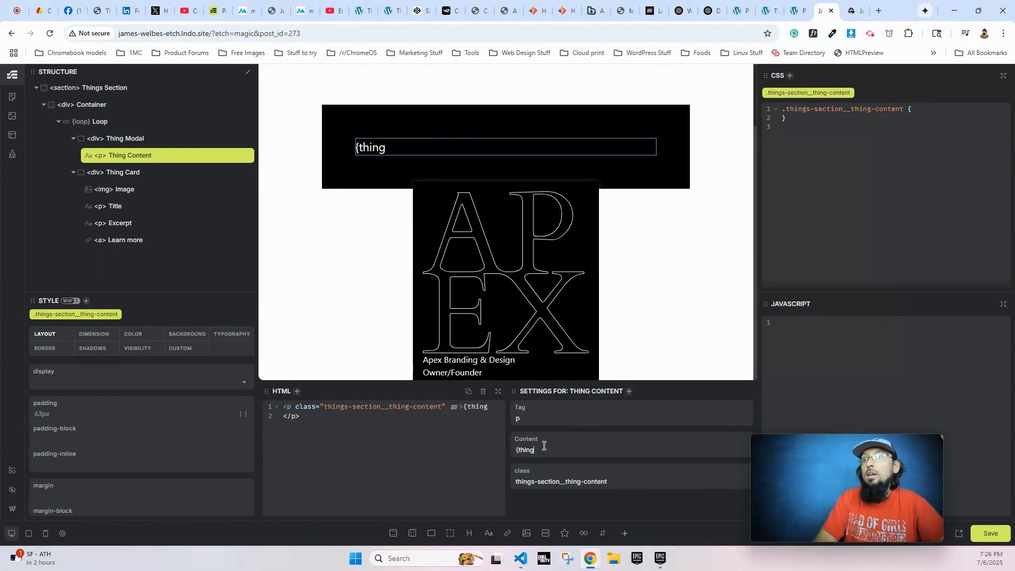
text(.content)
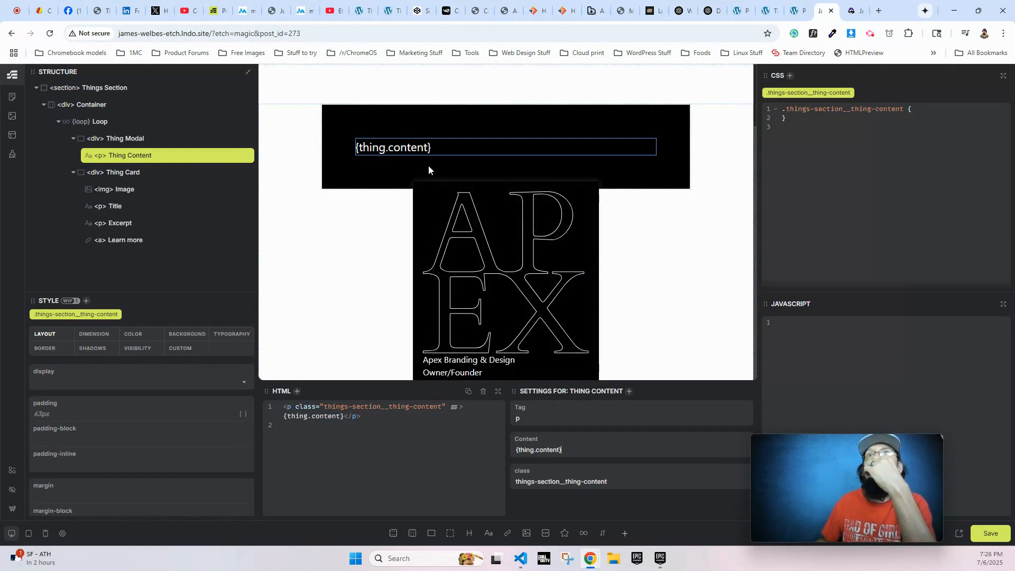
click(610, 175)
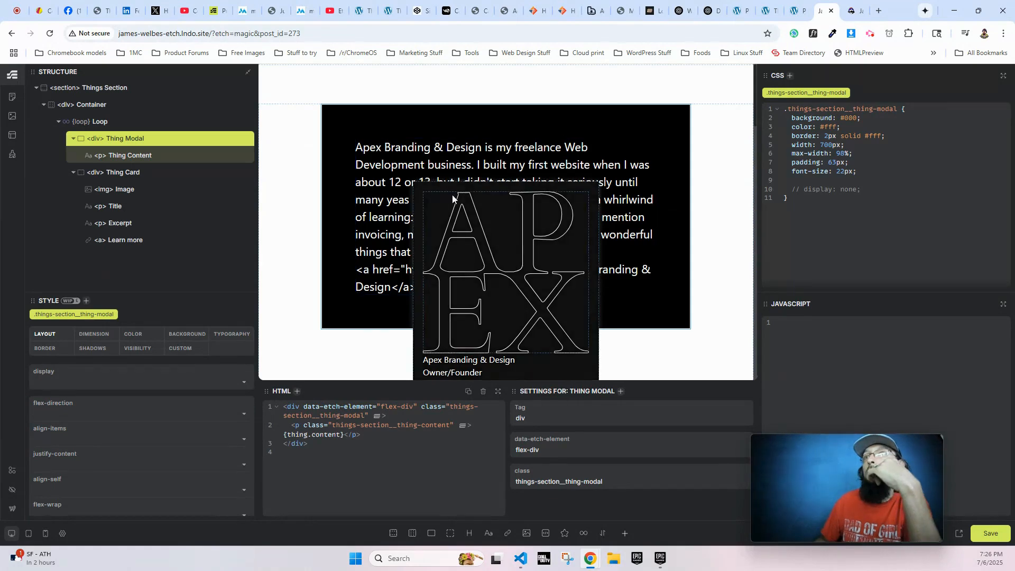
Check the modal text across the looped items, restore the Thing Modal's display: none rule and save
scroll(429, 252, down, 6)
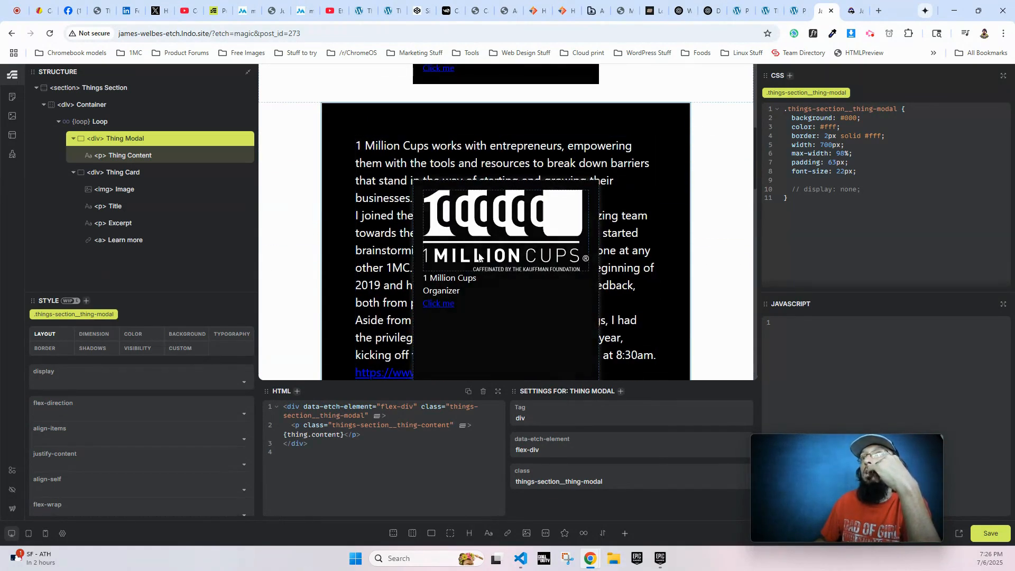
scroll(457, 309, down, 4)
scroll(457, 309, down, 2)
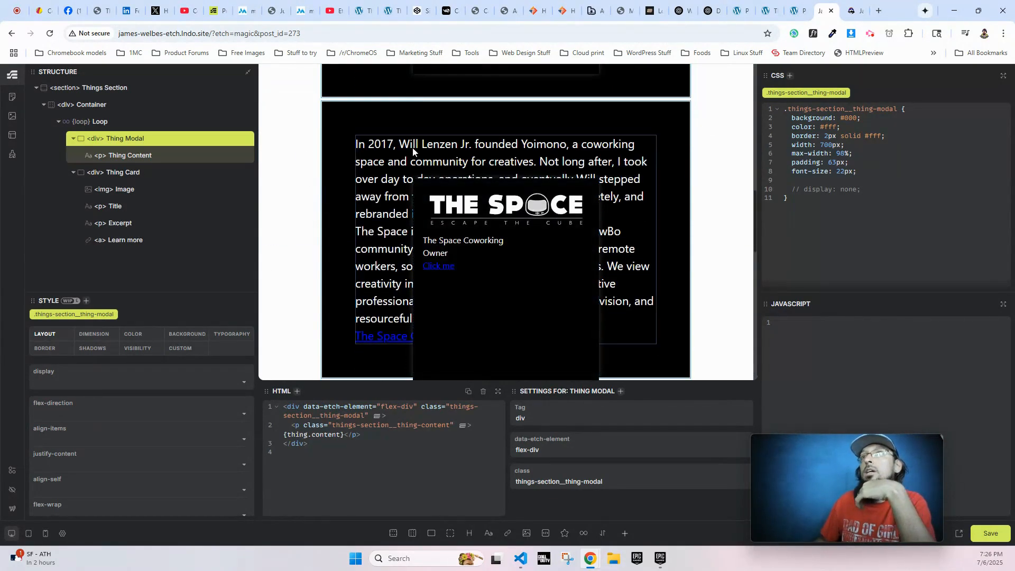
scroll(455, 271, up, 3)
scroll(455, 271, up, 6)
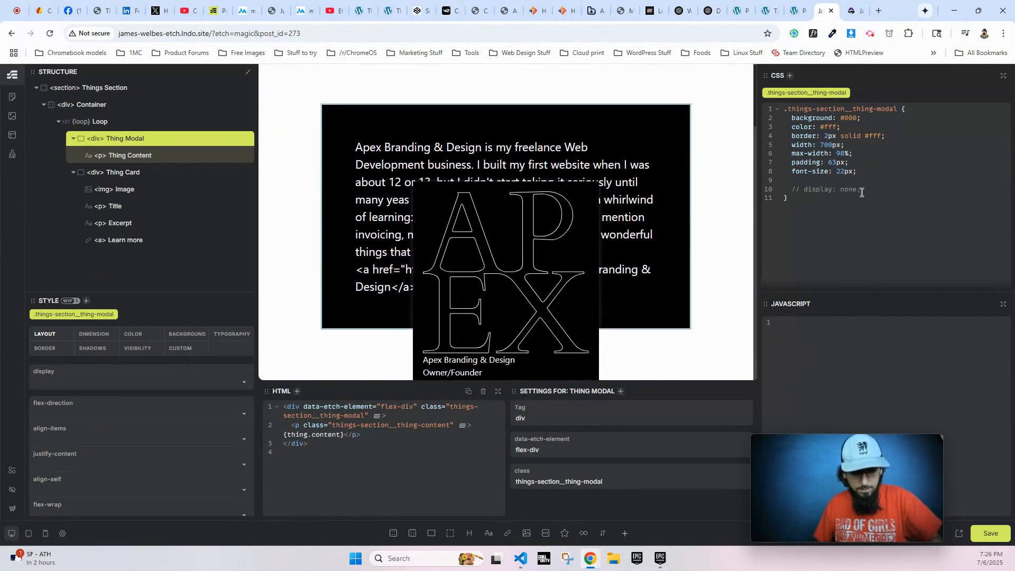
key(ctrl+/)
key(ctrl+s)
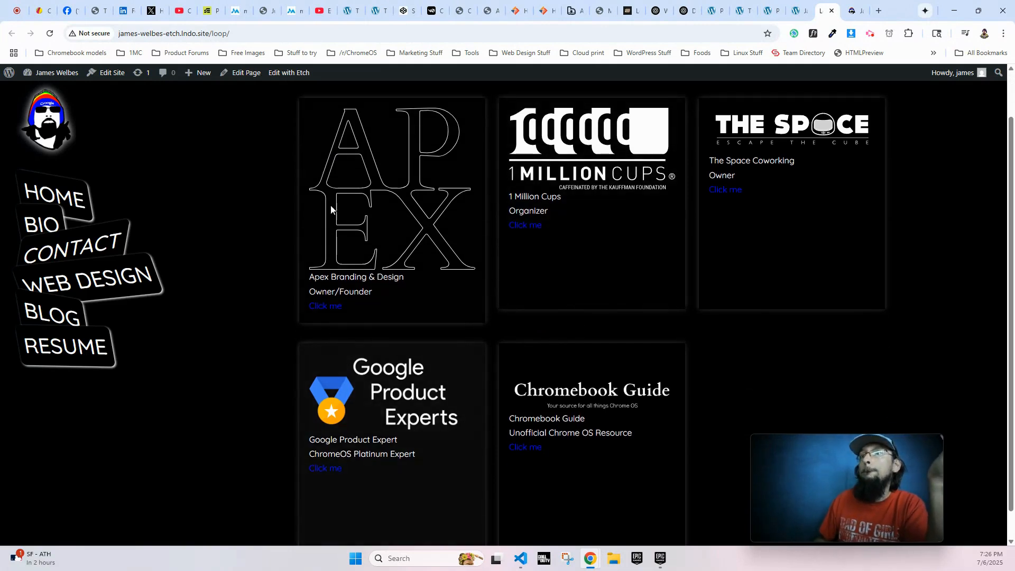
Try the Apex card's link on the local loop page and inspect the PrototypeWP popup's markup on the live portfolio site
click(320, 360)
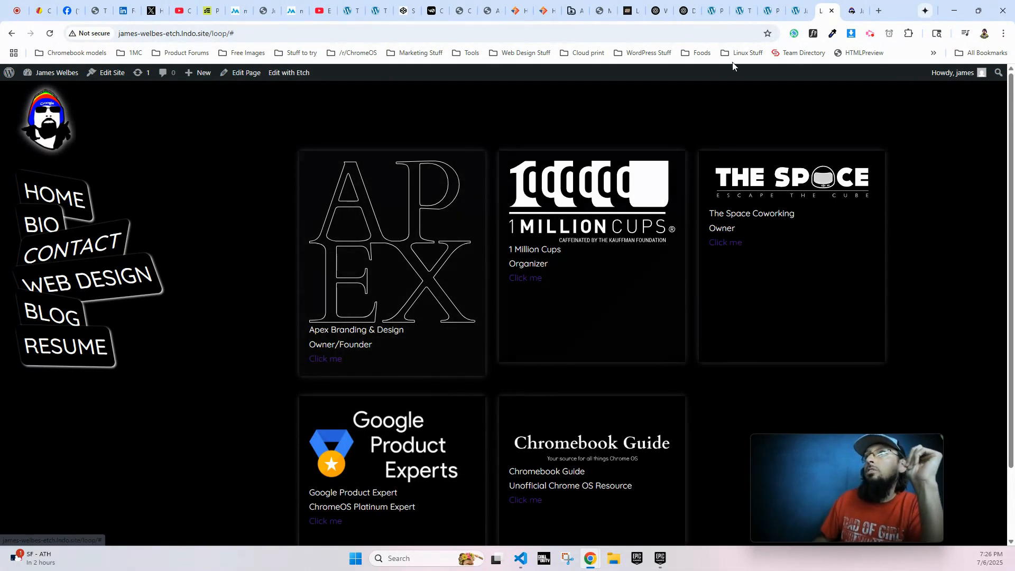
click(852, 12)
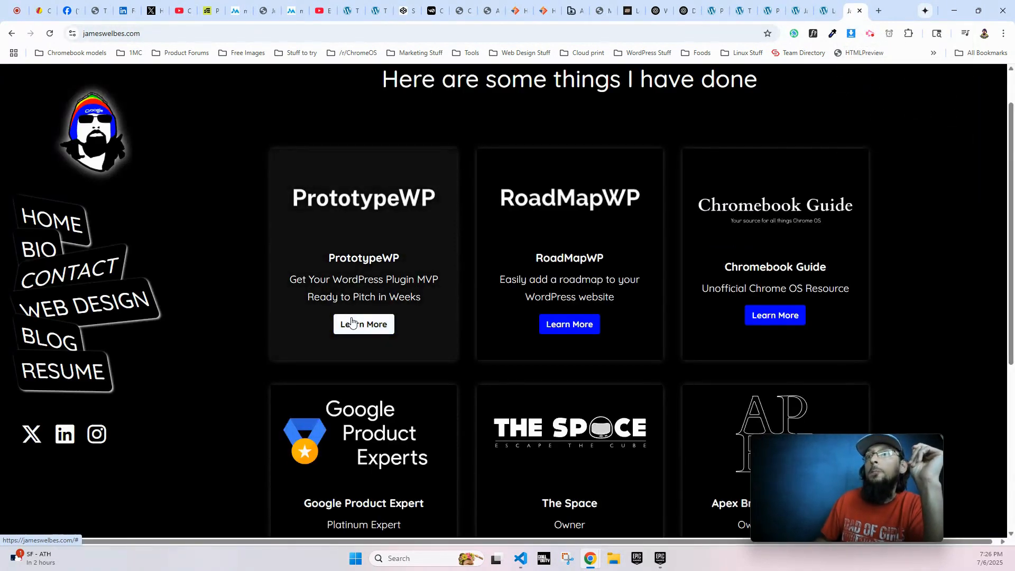
click(380, 326)
right_click(394, 220)
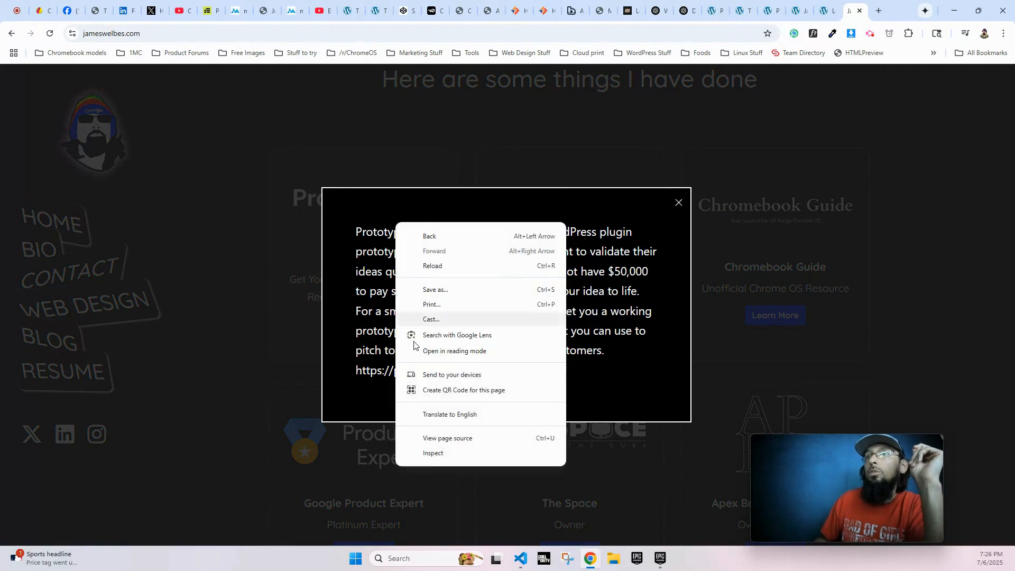
click(433, 455)
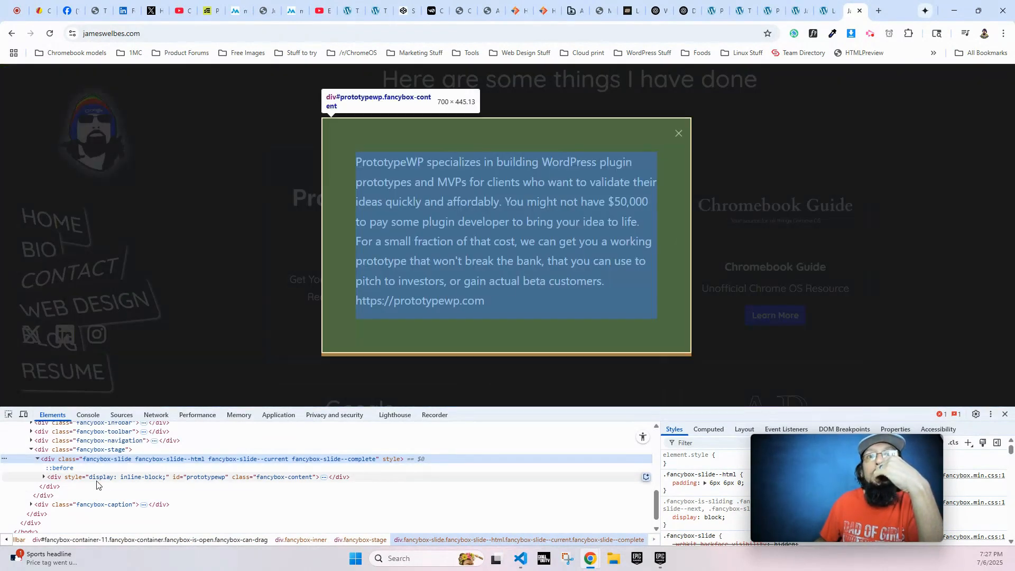
click(109, 478)
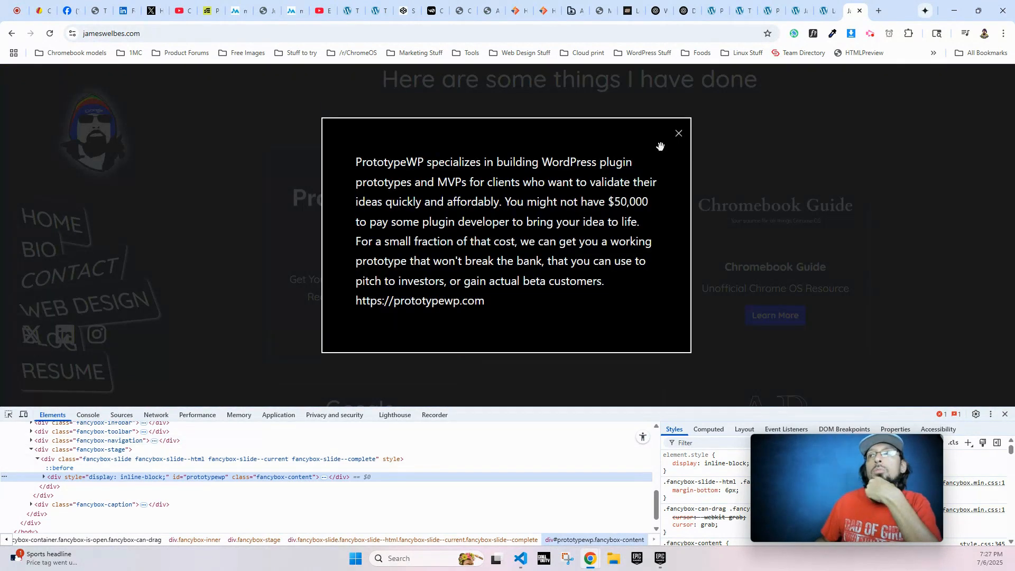
Close the PrototypeWP popup and inspect the Fancybox attributes of that card's Learn More link
click(680, 131)
right_click(366, 323)
click(406, 429)
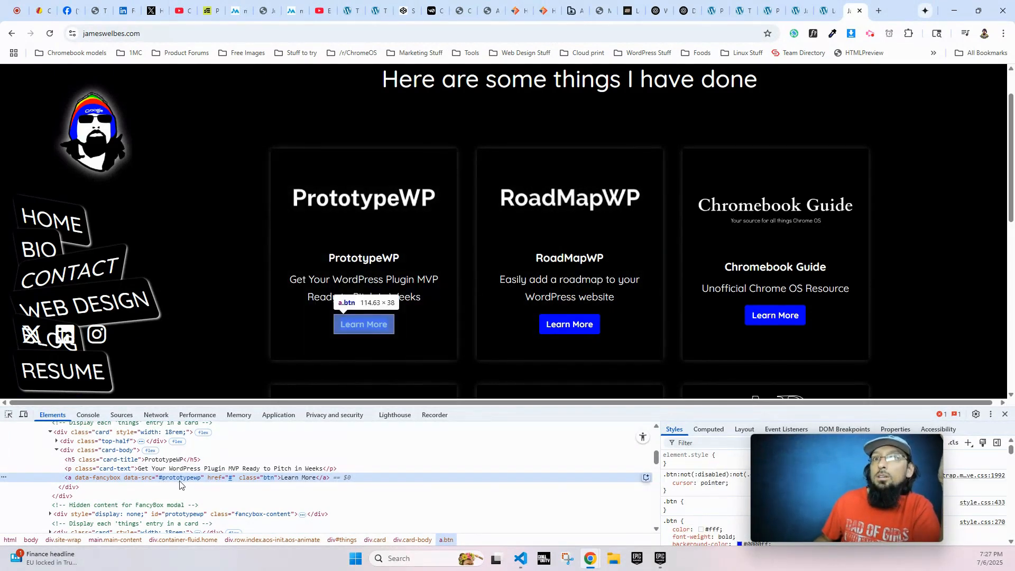
Reopen and close the PrototypeWP popup on the live site, and return to the local loop page
click(369, 327)
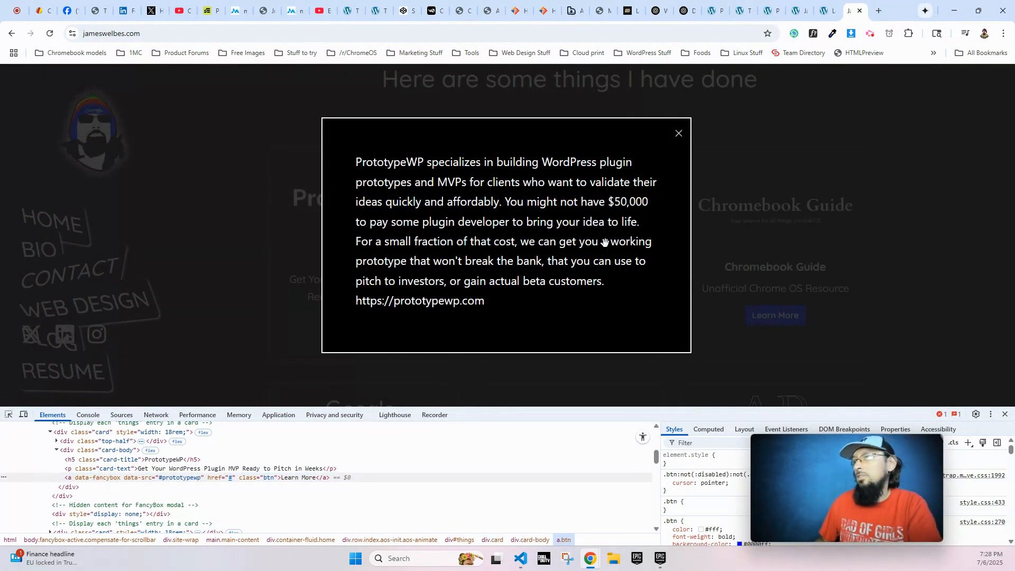
click(678, 133)
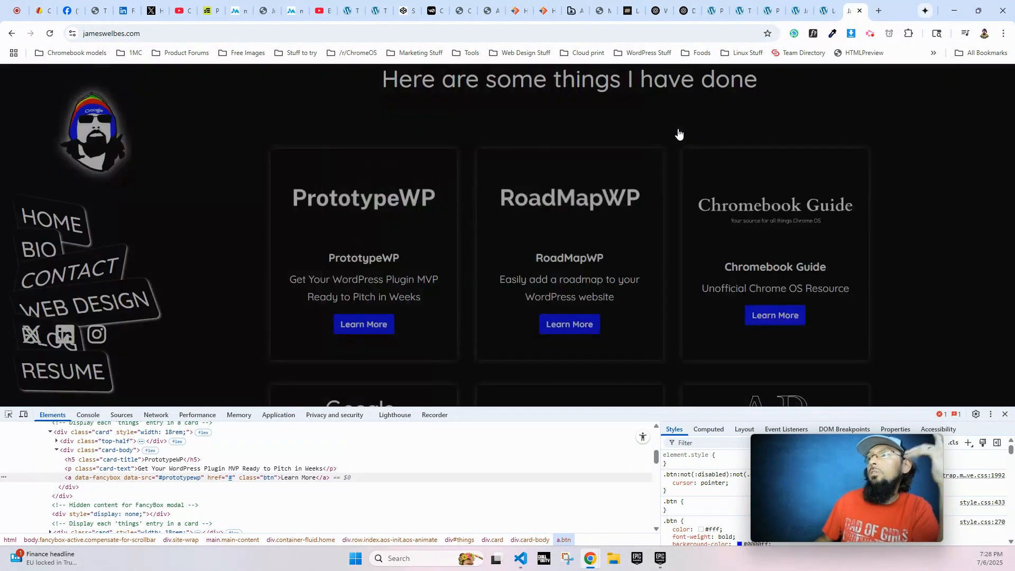
click(829, 13)
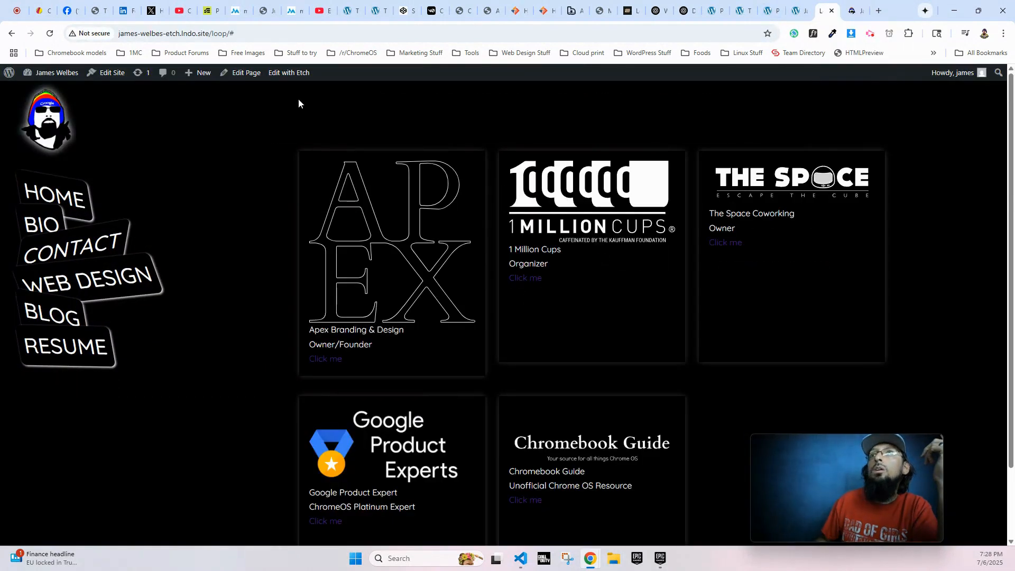
Return to the Etch editor and add the attribute data-fancybox="fancybox" to the Apex card's Learn more link
click(797, 12)
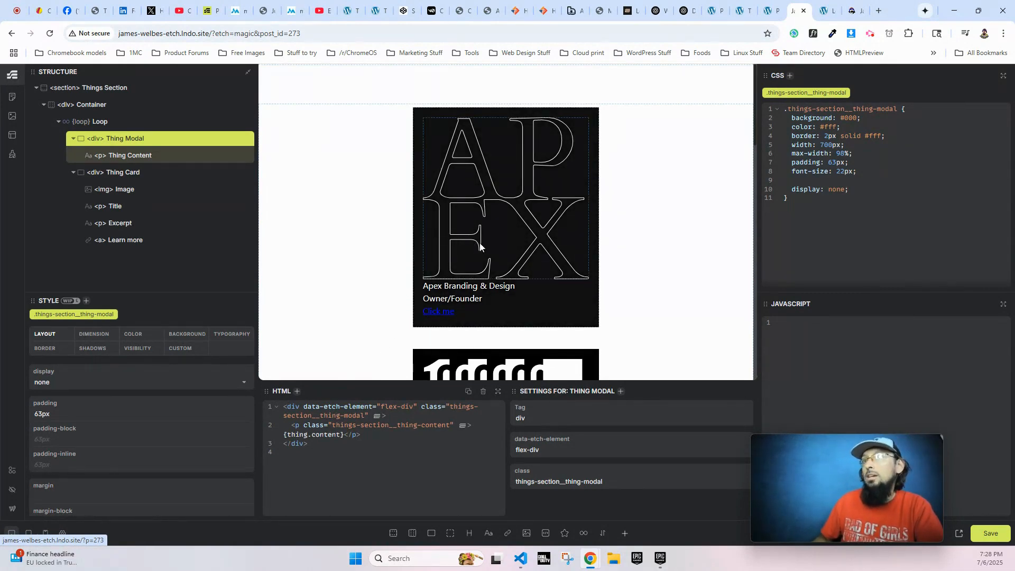
click(435, 312)
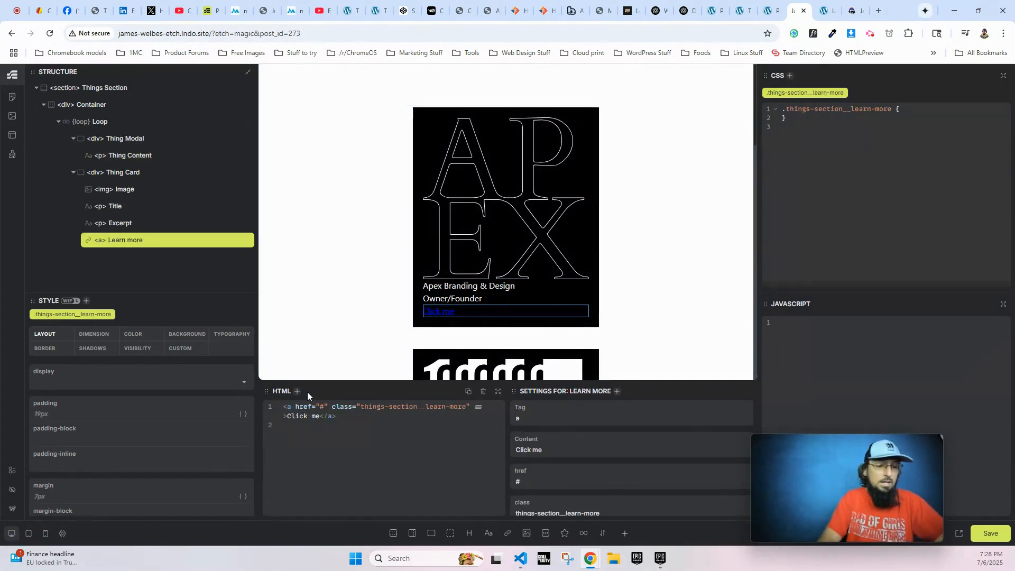
text(data-fancybox)
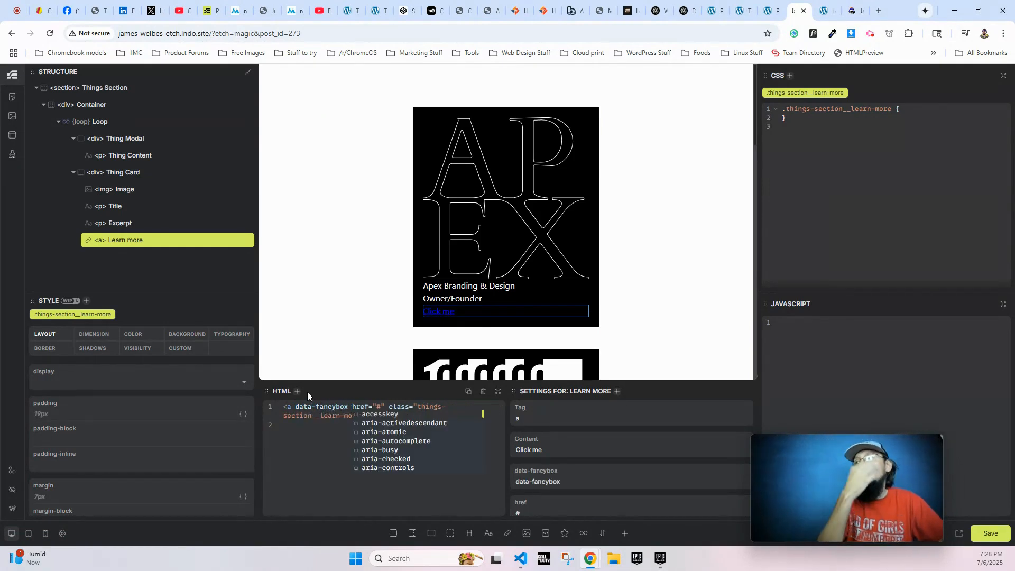
key(Left)
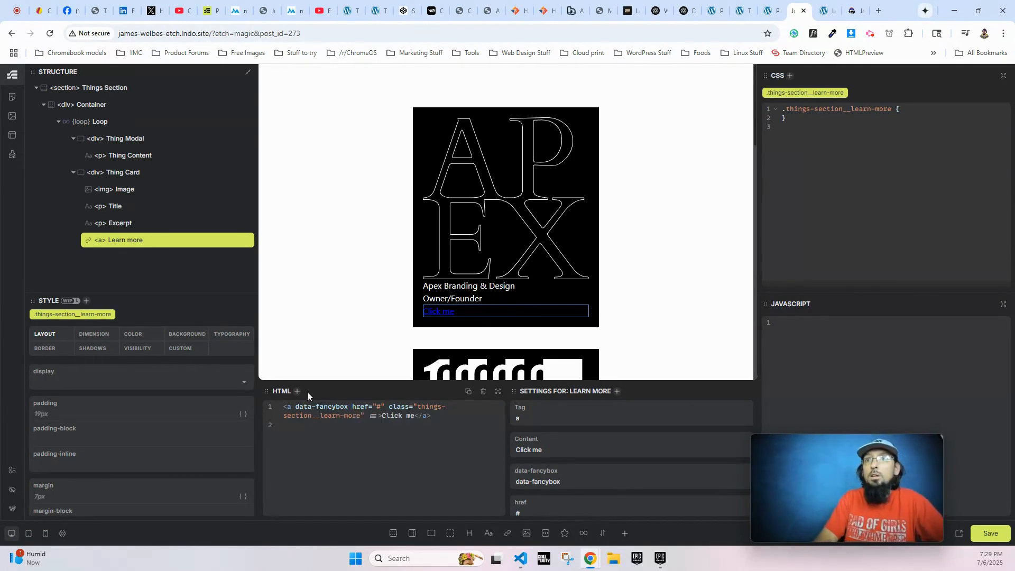
text(="fancybox)
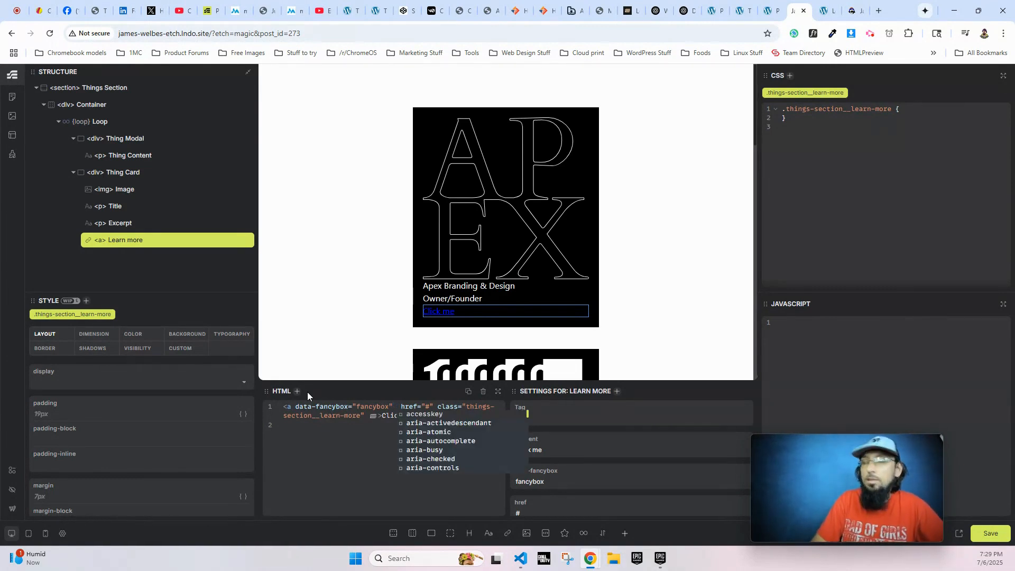
Add a data-src attribute with the value #{thing.slug} to the Learn more link
text(data-src=)
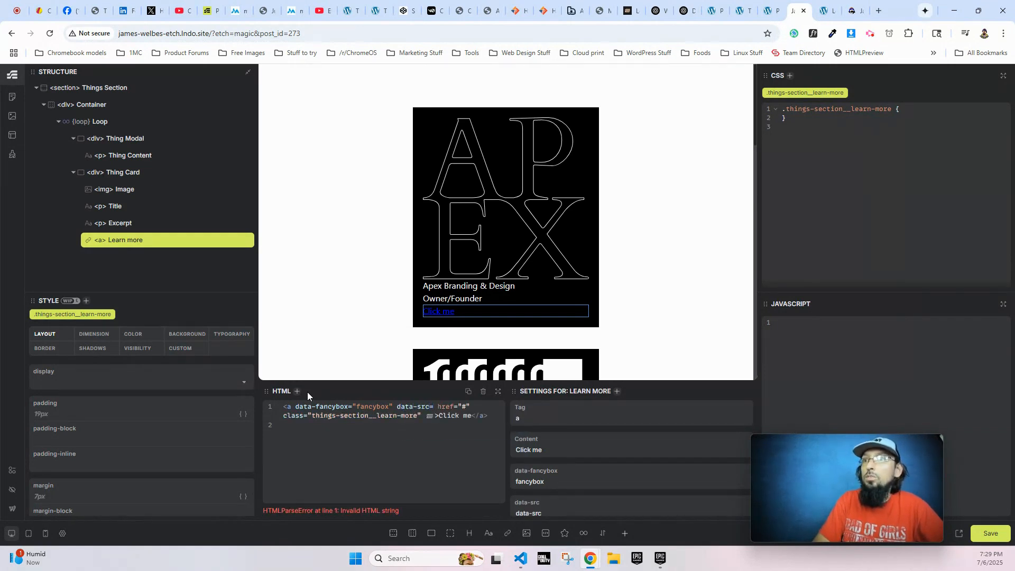
text(")
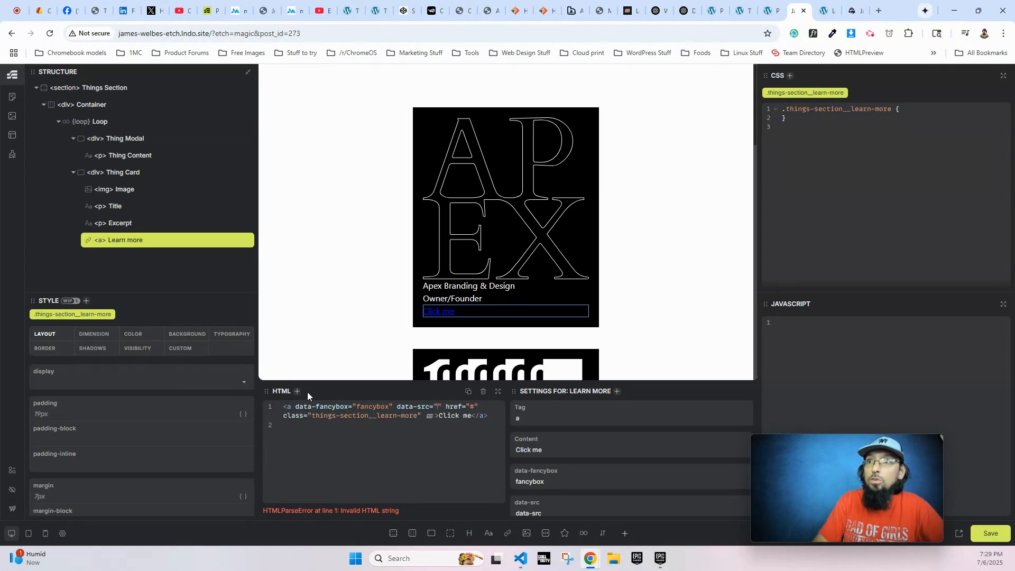
text(#{thi)
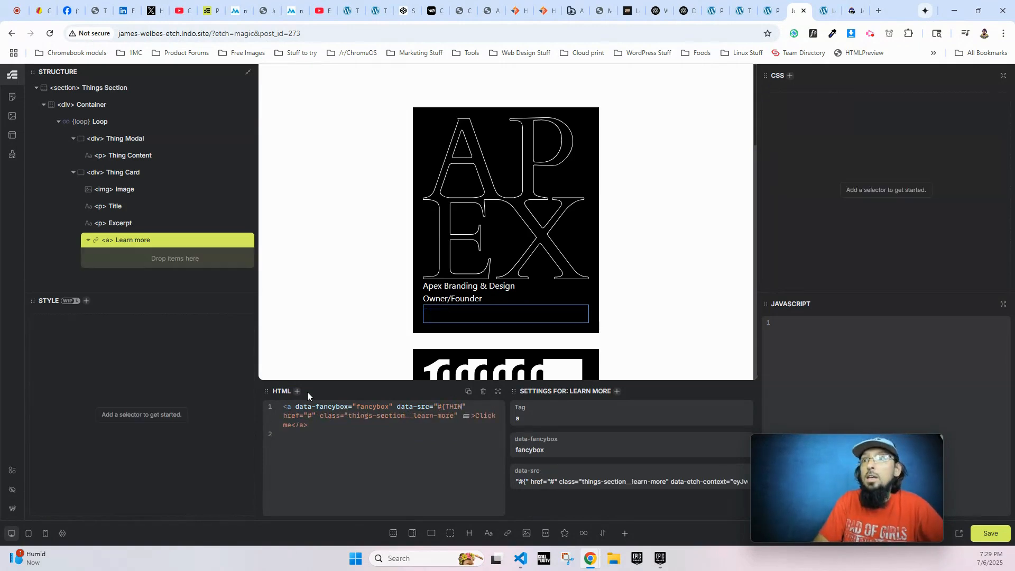
text(ng.slug)
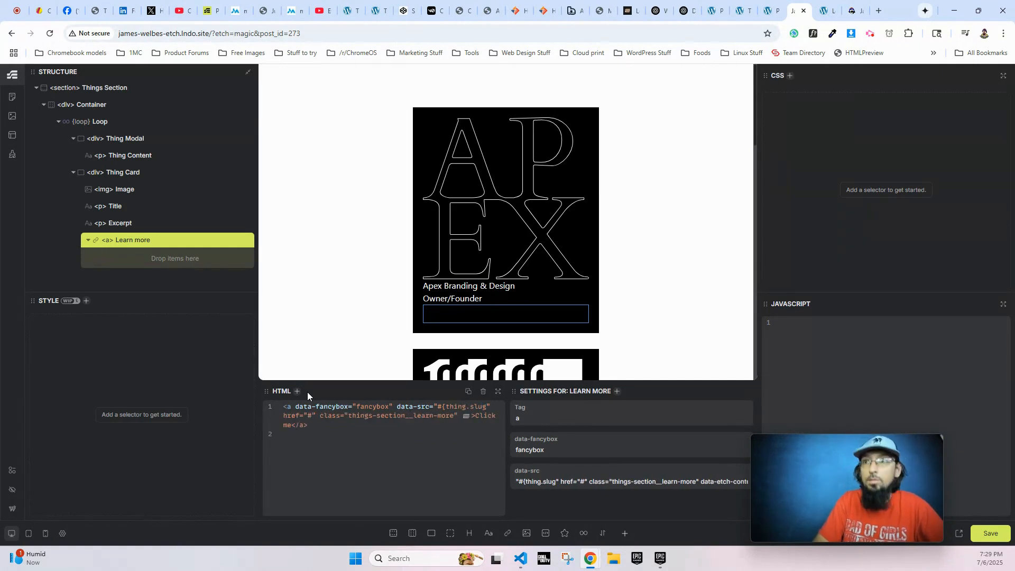
text(})
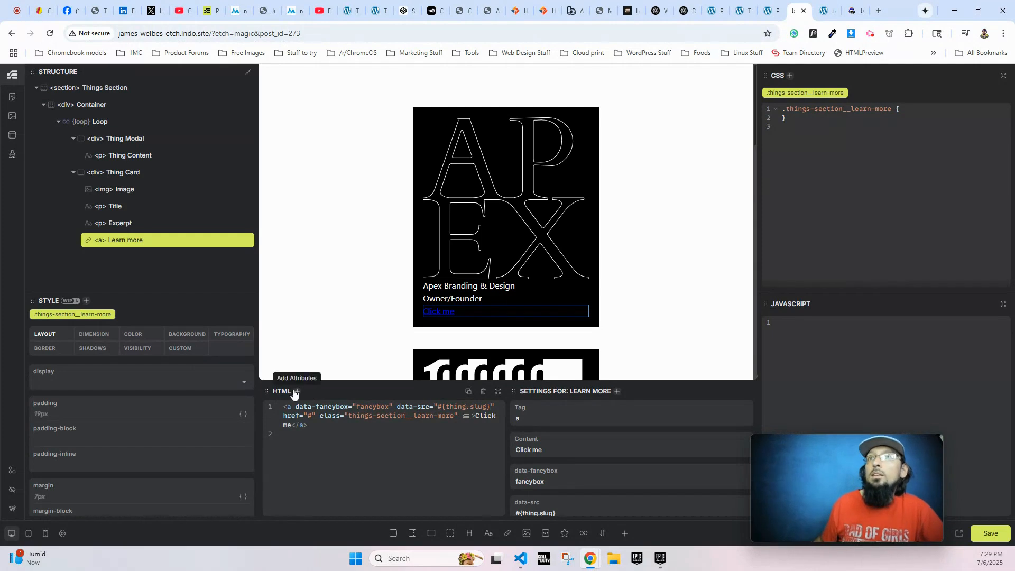
Give the Thing Modal div the dynamic attribute id={thing.slug} and save the template
click(116, 141)
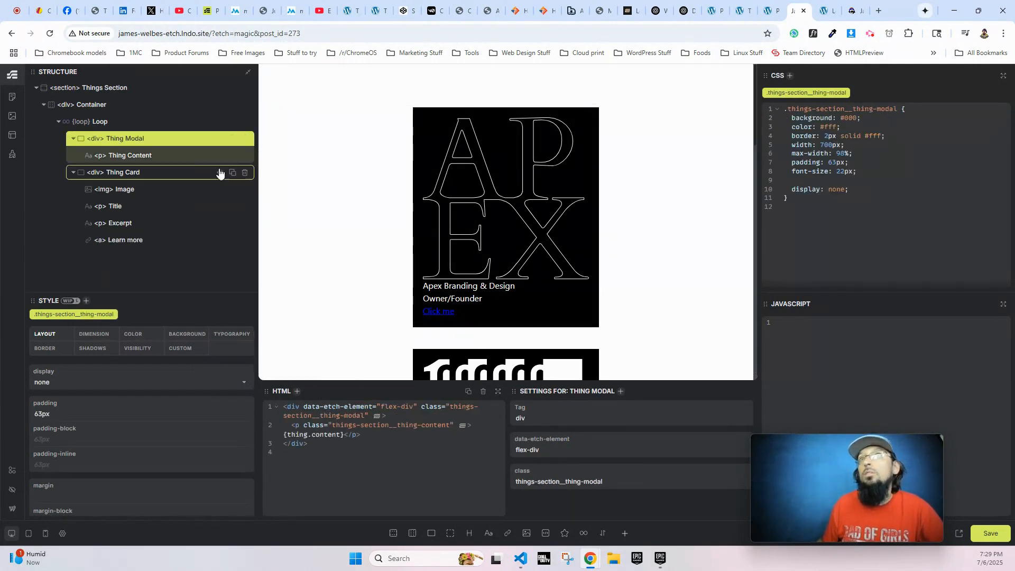
click(304, 407)
text(id=)
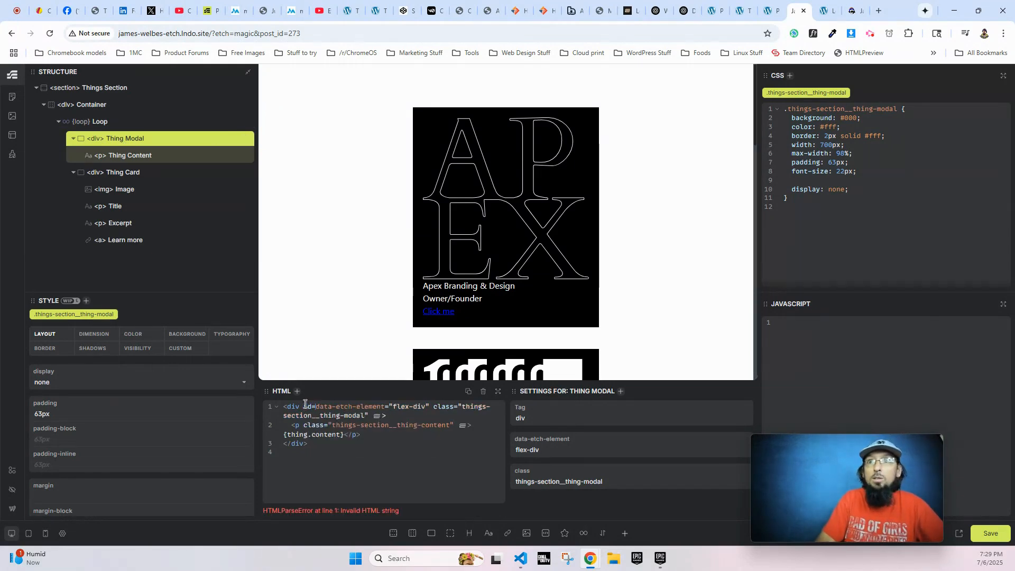
text({thing.slug)
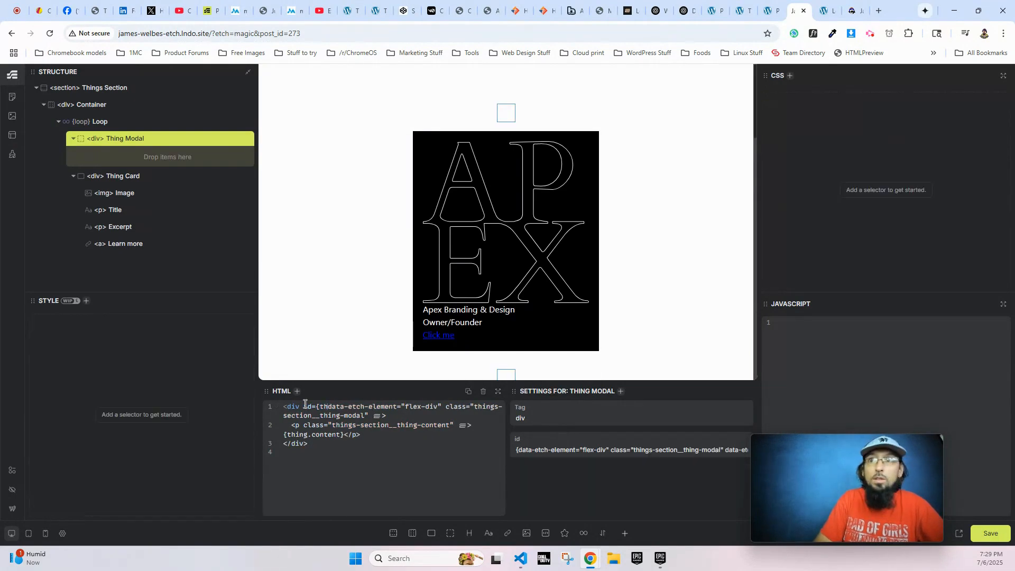
text(})
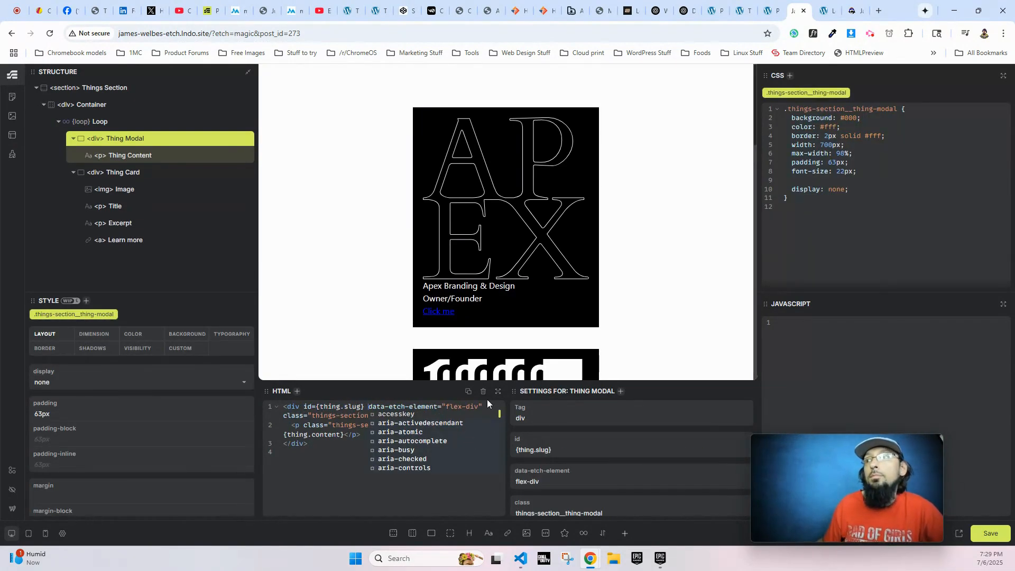
click(991, 534)
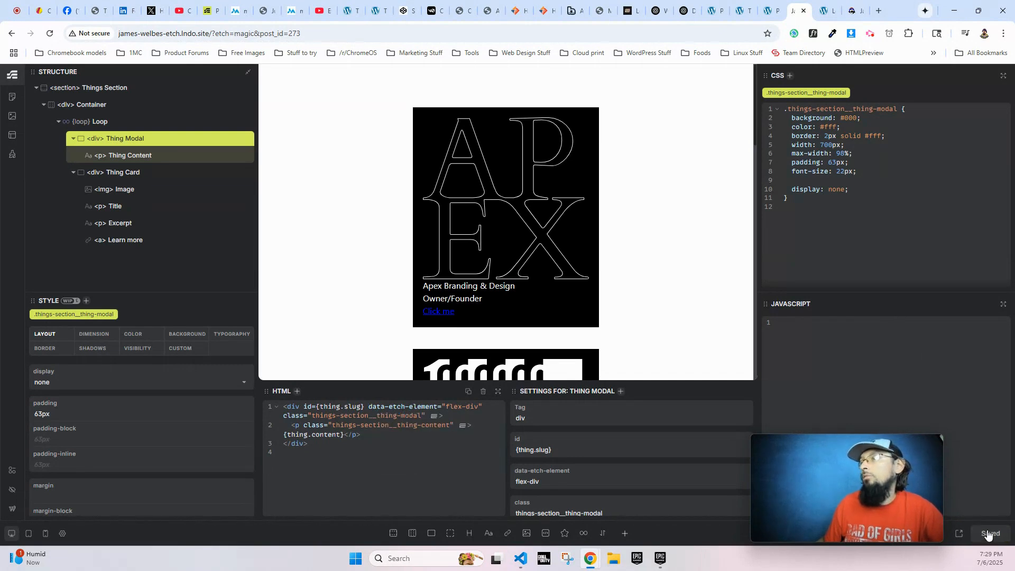
Test the popups of the Apex, 1 Million Cups and The Space cards on the local loop page, closing each one
click(825, 10)
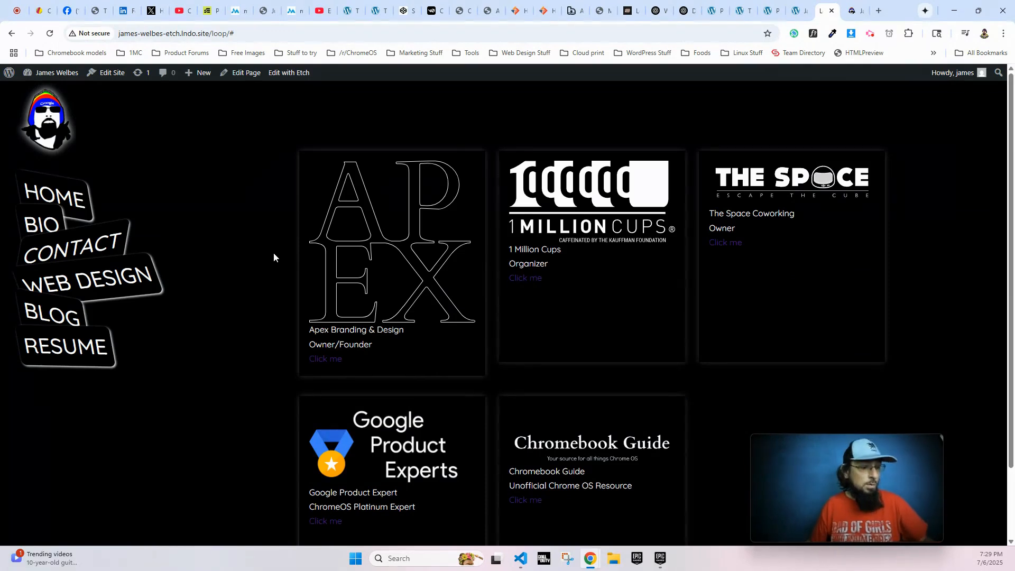
click(335, 362)
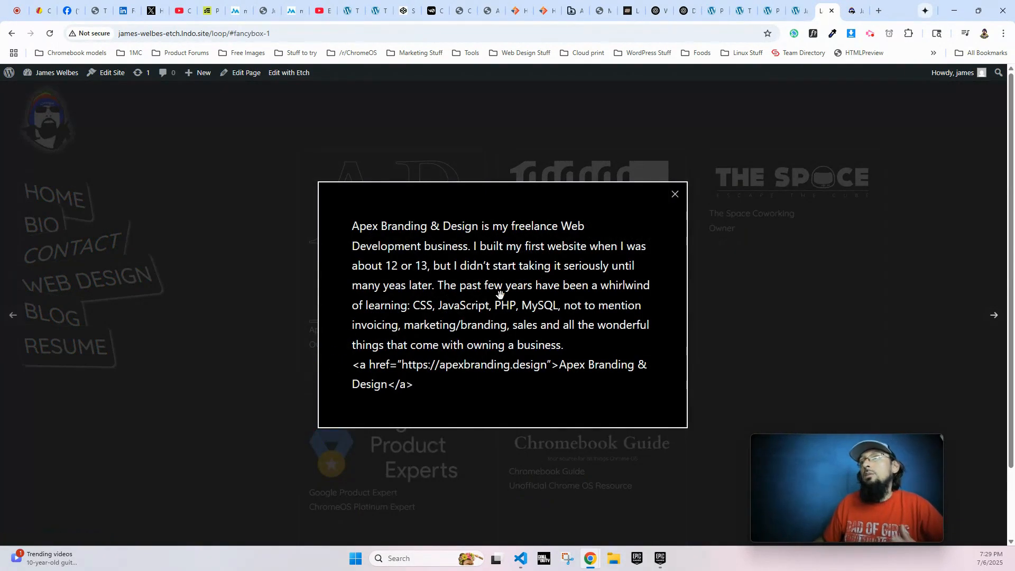
click(676, 196)
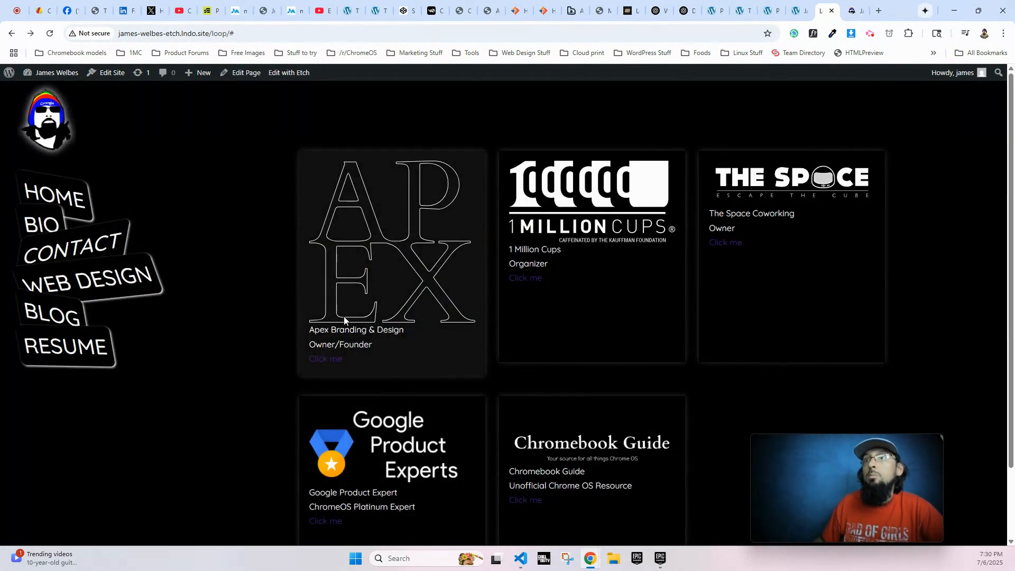
click(322, 358)
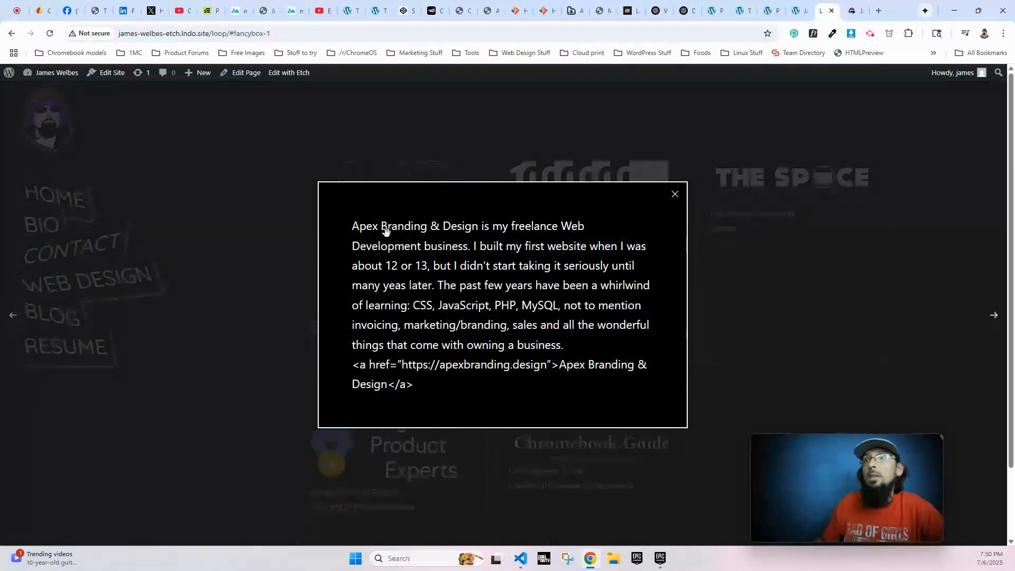
click(675, 194)
click(526, 280)
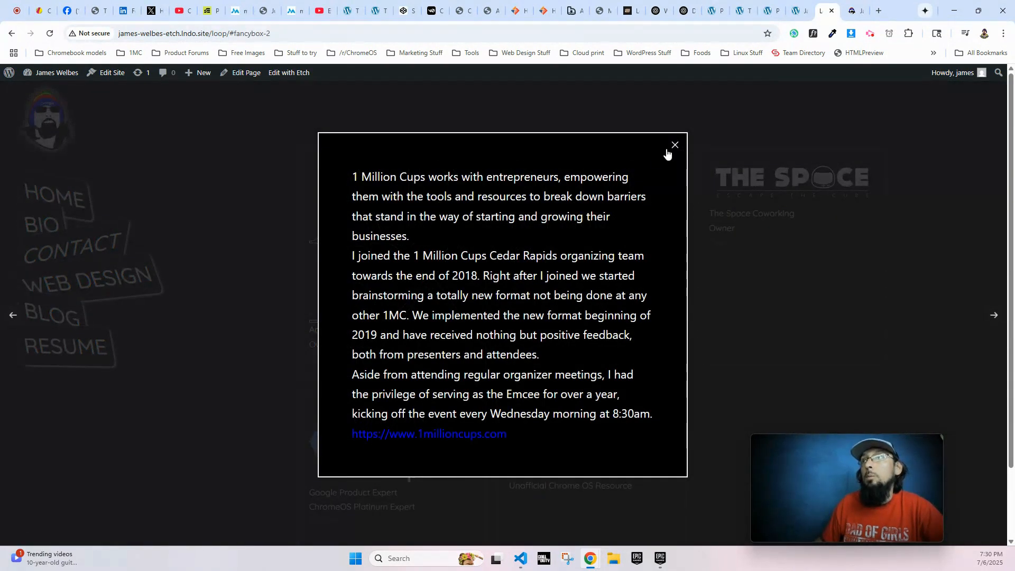
click(676, 147)
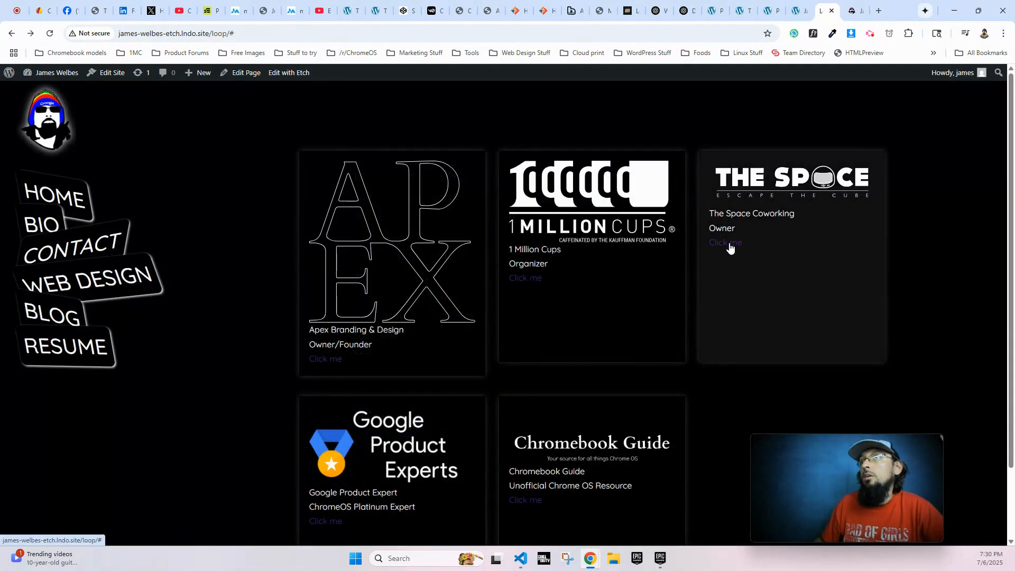
click(729, 244)
click(675, 165)
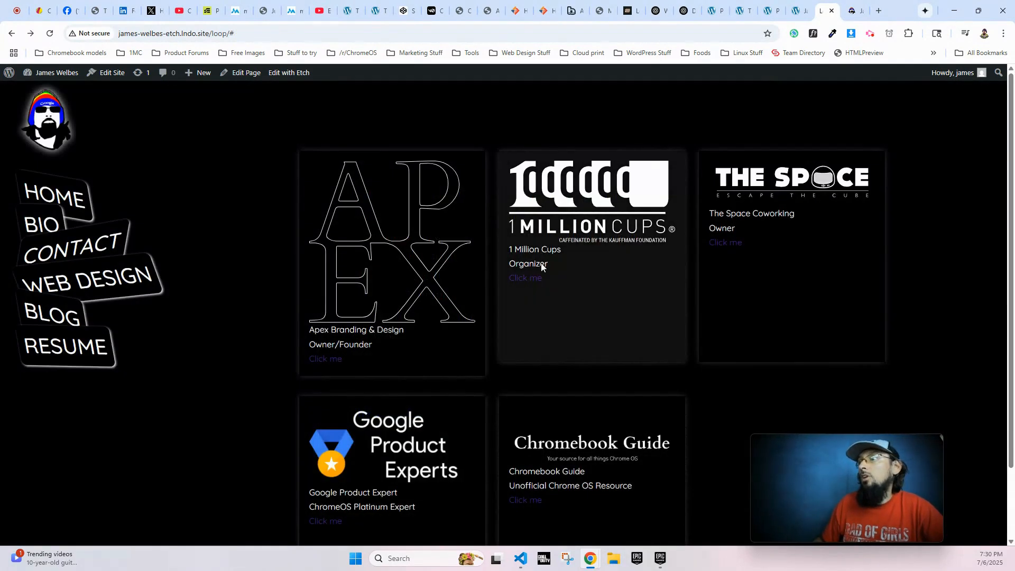
scroll(567, 325, down, 2)
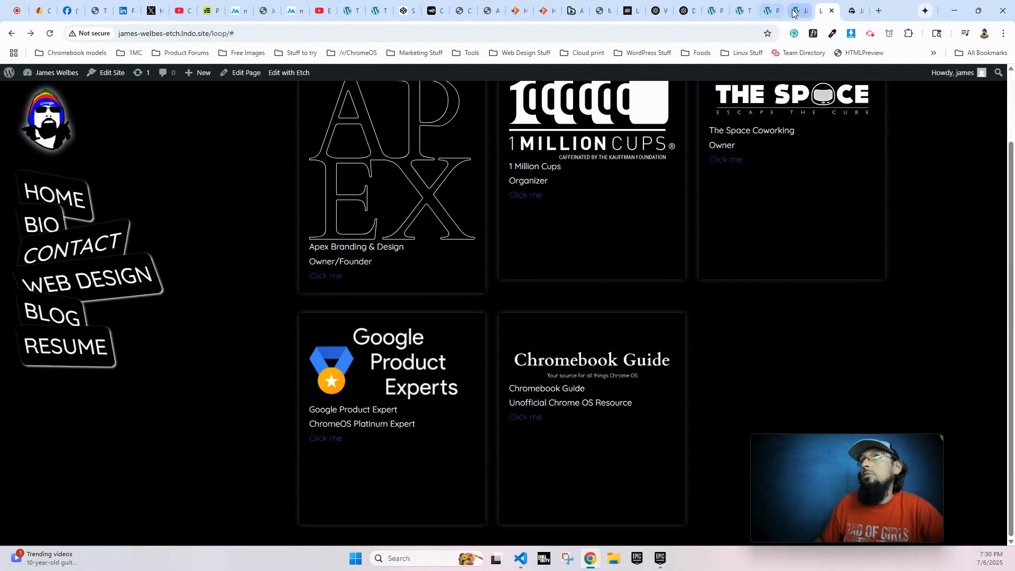
Create a new Thing post in the WordPress dashboard titled "Some New Thing" with the paragraph "This thing is the bees knees"
click(55, 74)
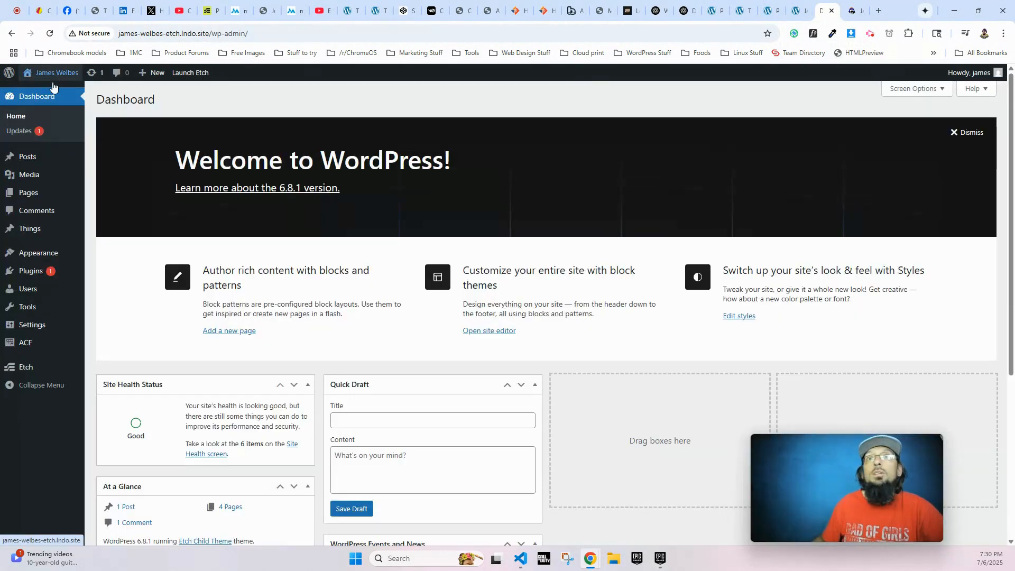
click(15, 229)
click(165, 101)
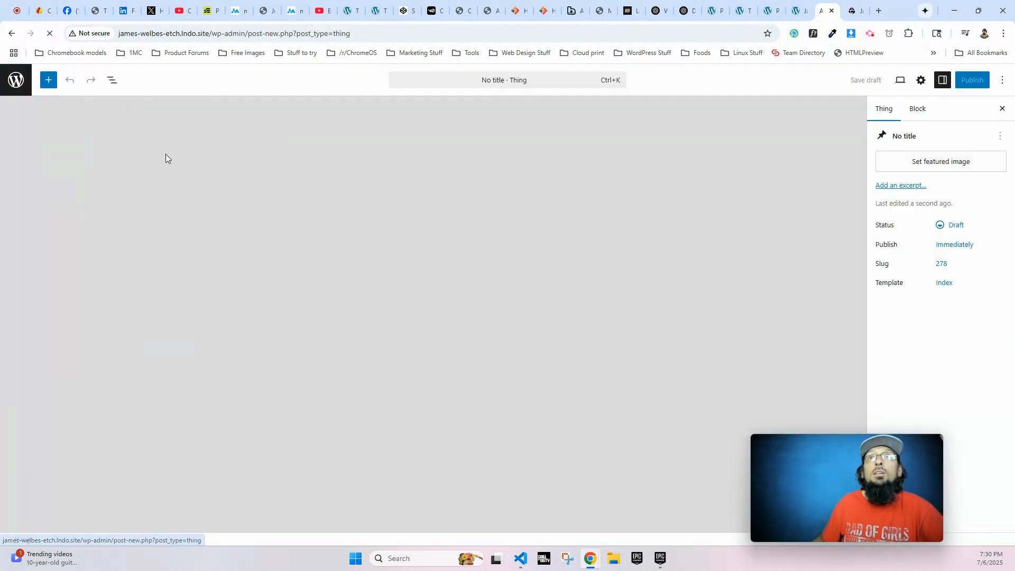
text(Some New)
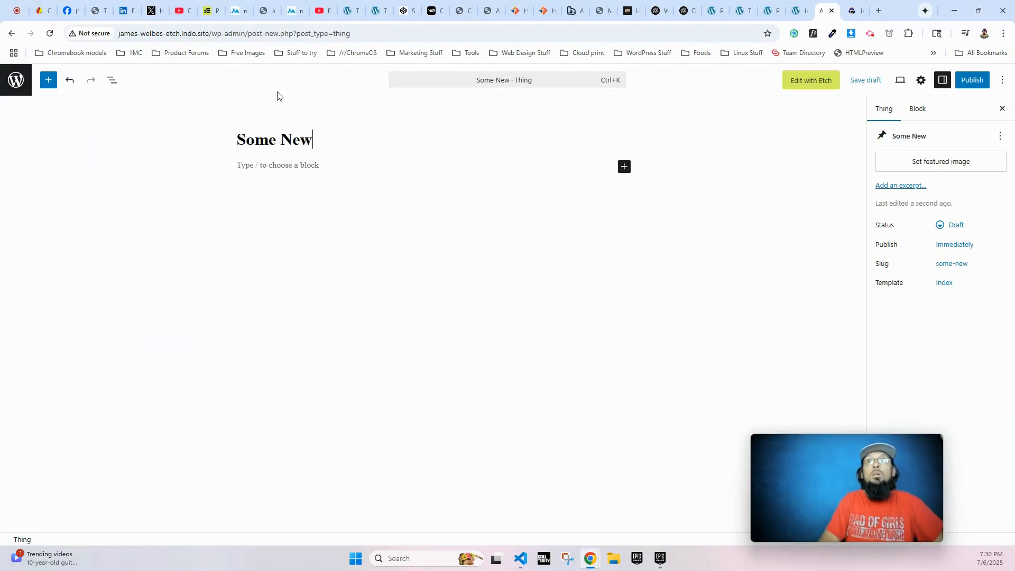
text( Thing)
click(272, 164)
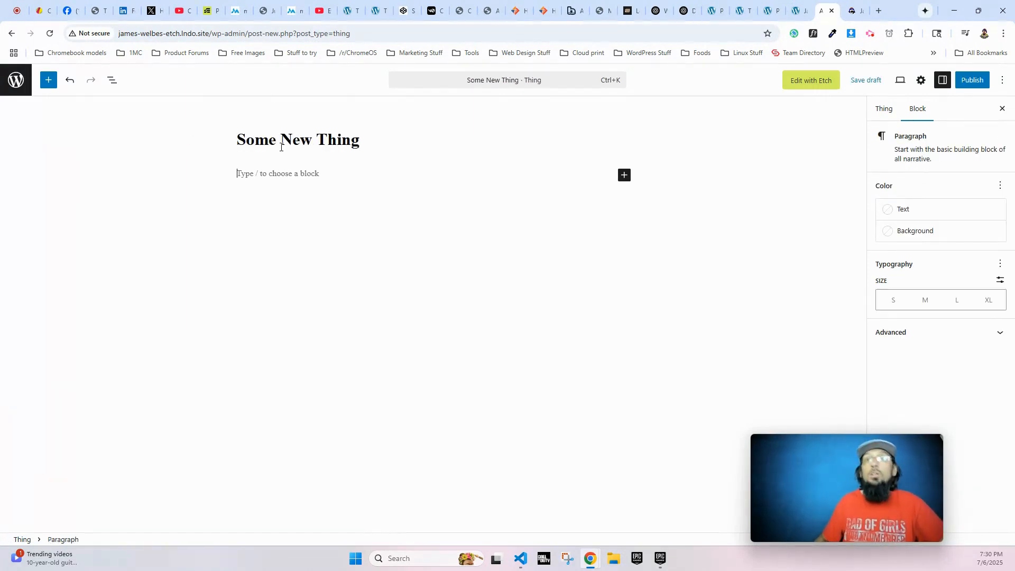
text(This thing is th)
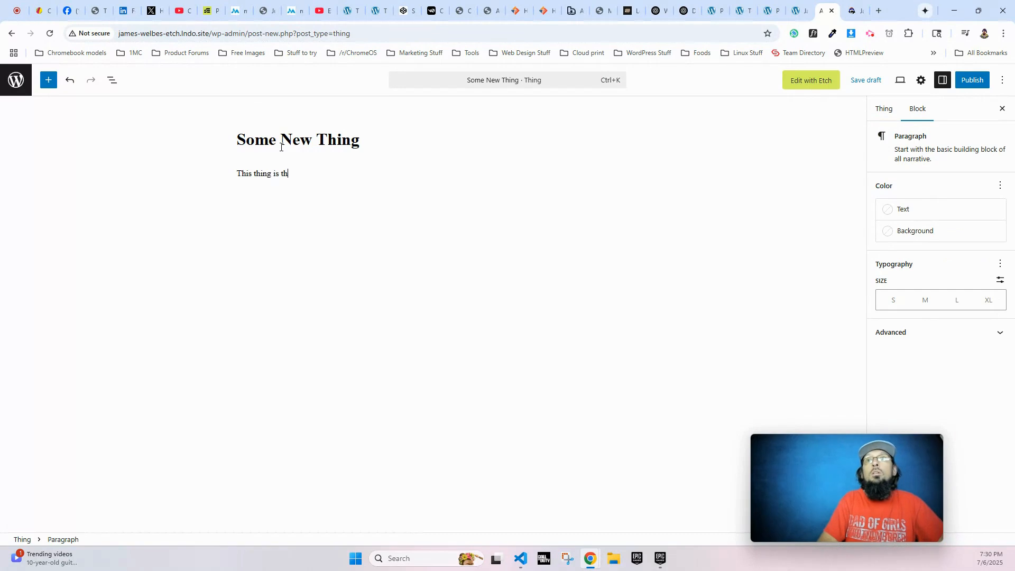
text(e bees knees)
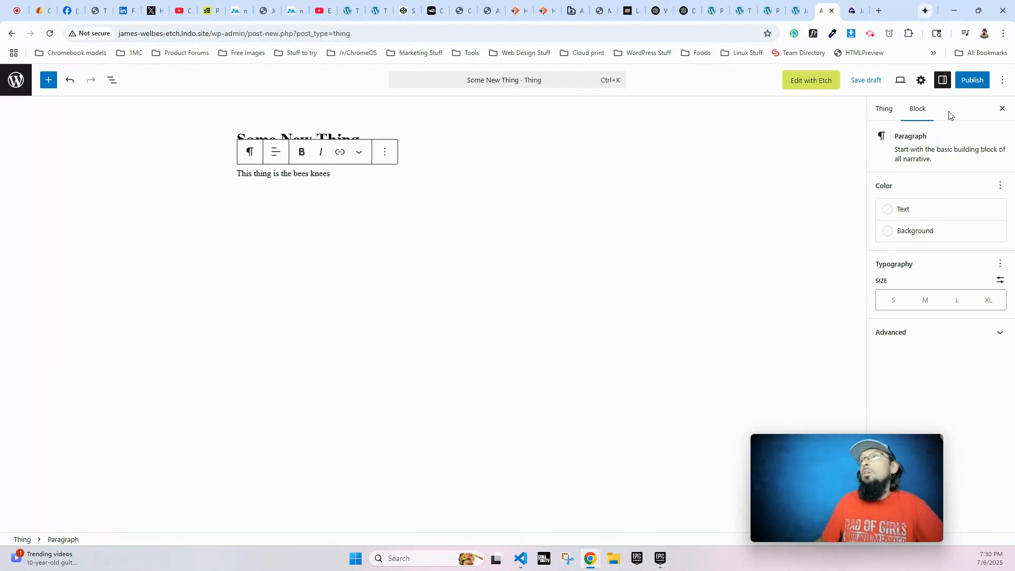
Add the excerpt "Owner" to the new Thing post
click(884, 110)
click(899, 185)
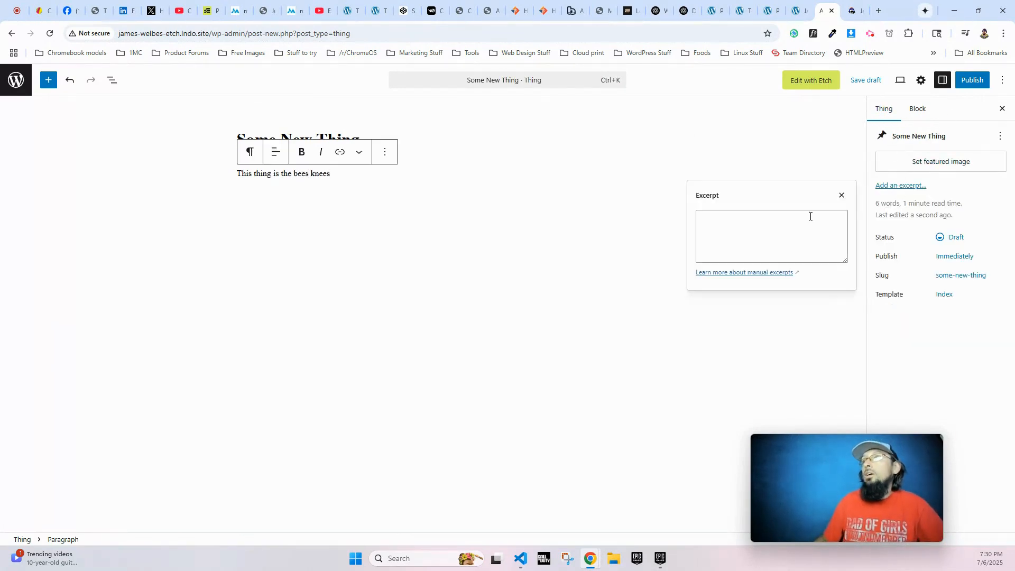
text(Owner)
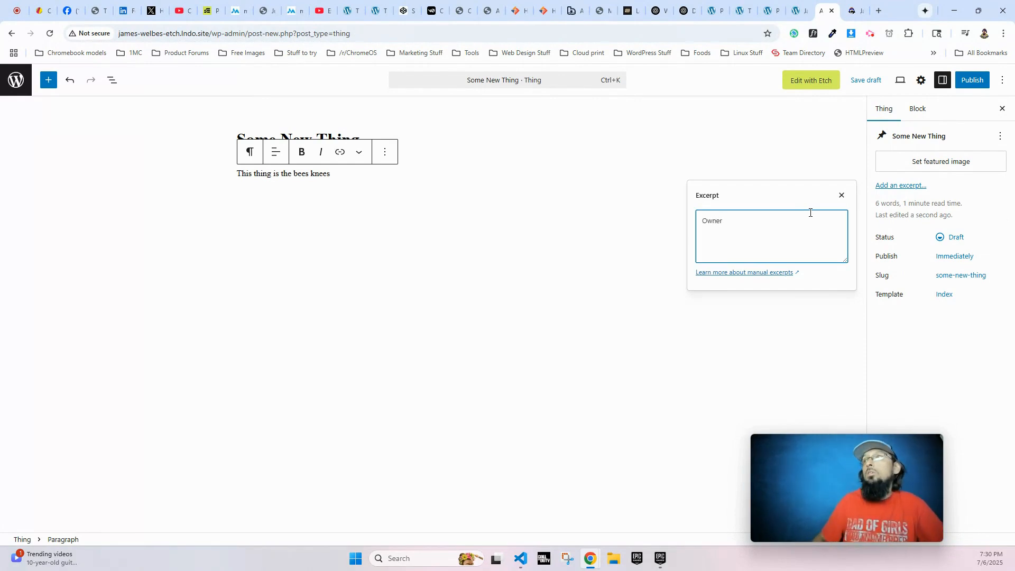
Set good-vibes.jpg as the featured image of the Some New Thing post and publish the post
click(923, 163)
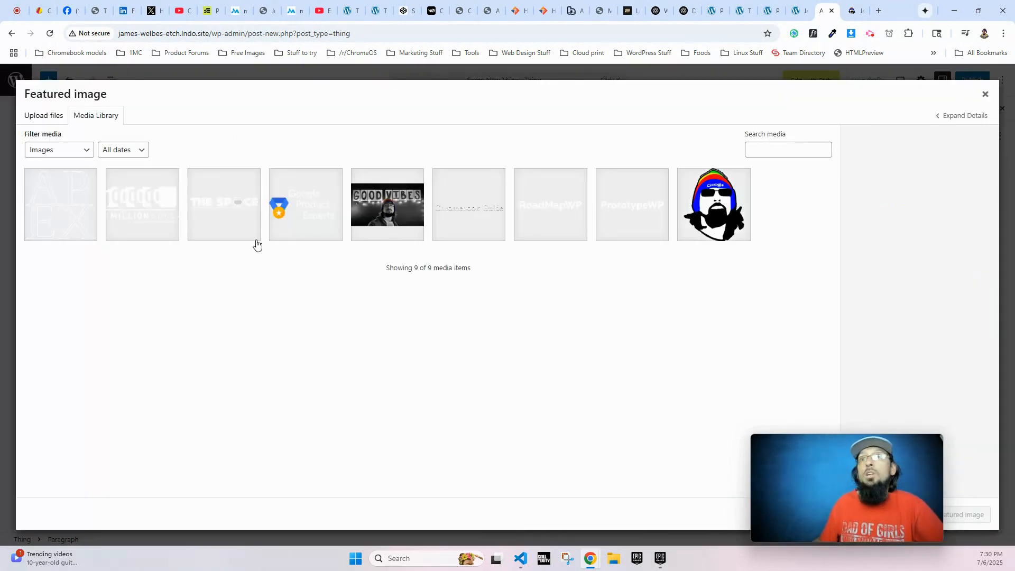
click(392, 201)
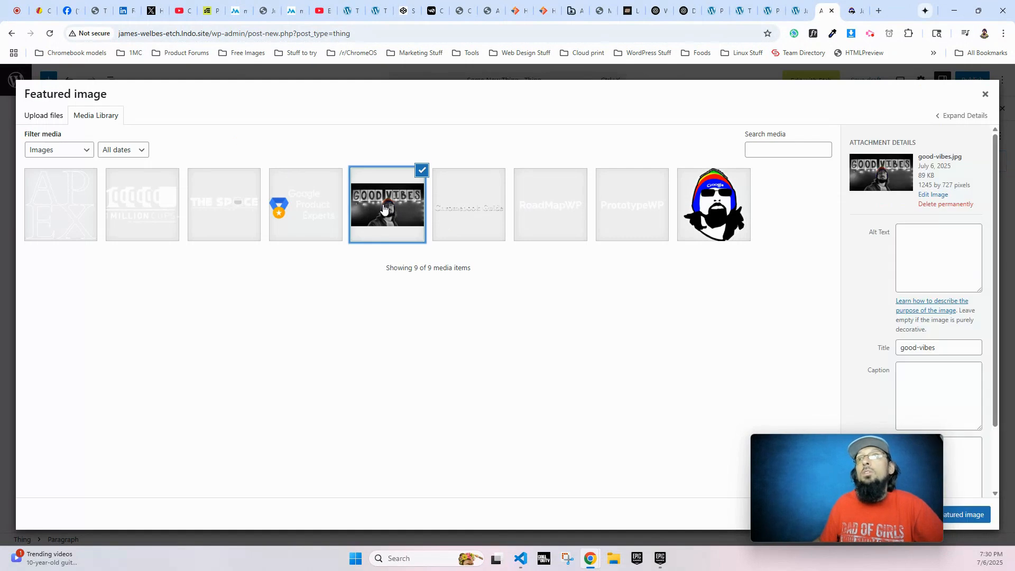
click(971, 514)
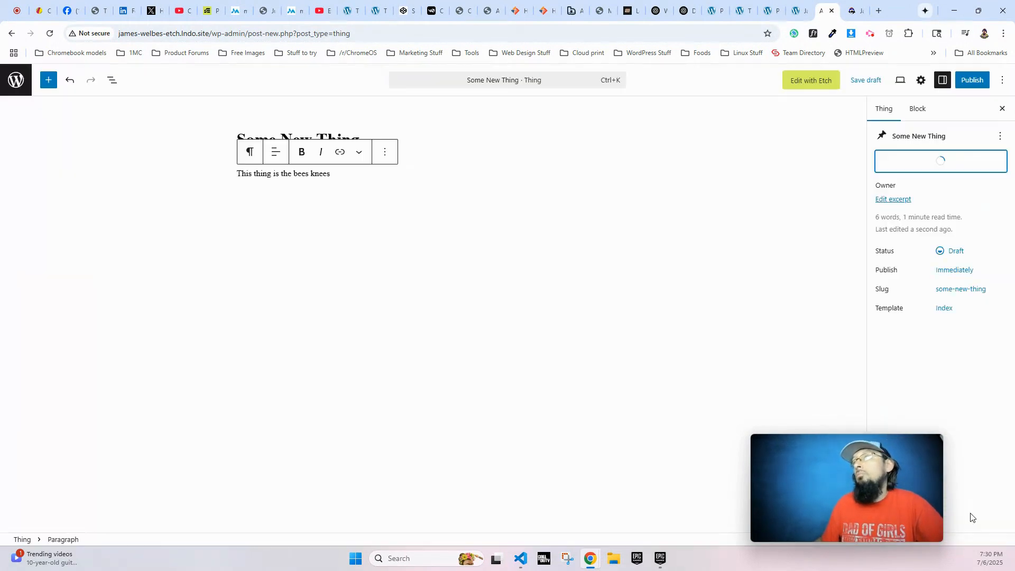
click(969, 80)
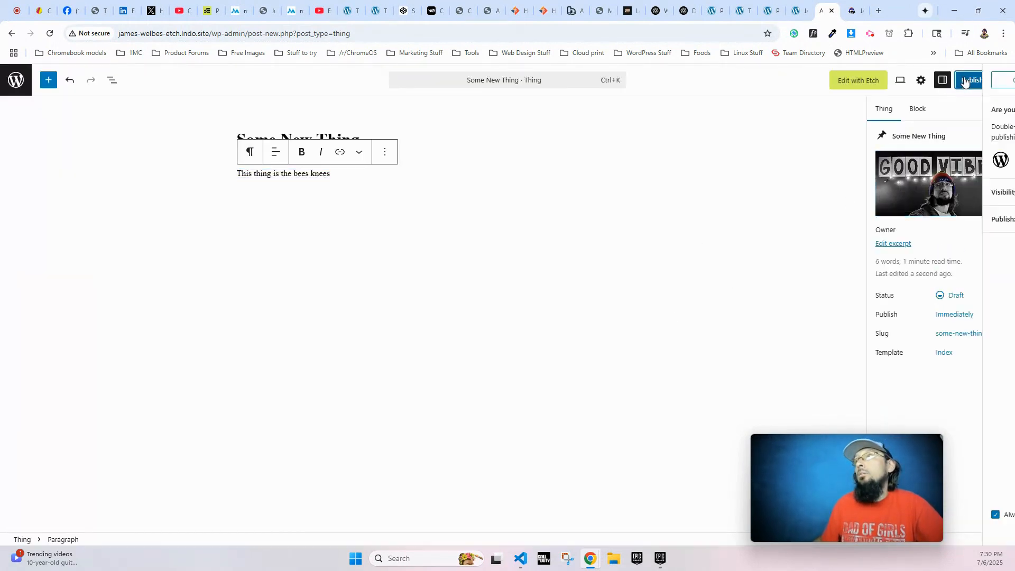
click(967, 81)
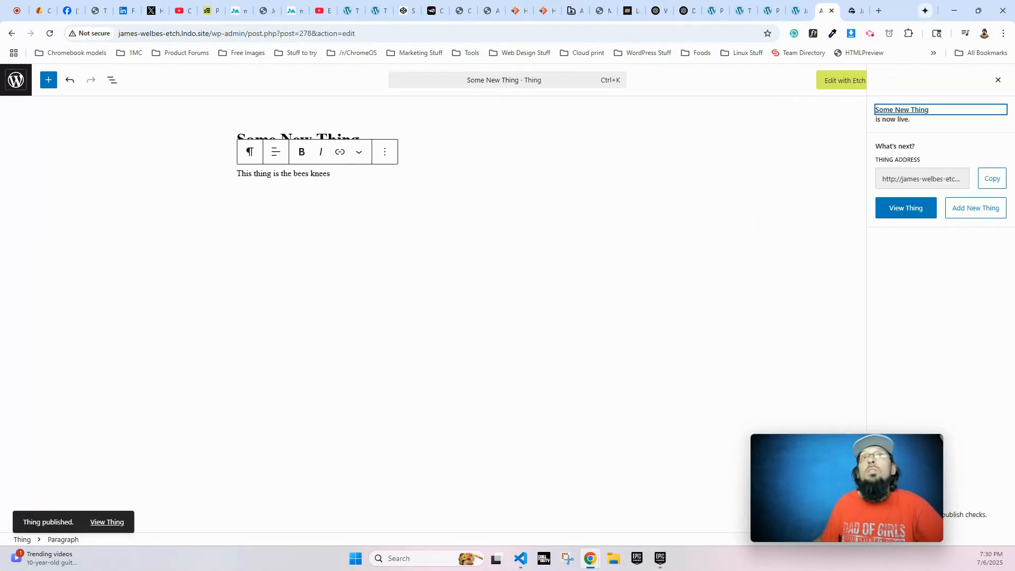
View the Loop page on the live site and test the Some New Thing card's popup, closing it again
click(16, 80)
click(30, 156)
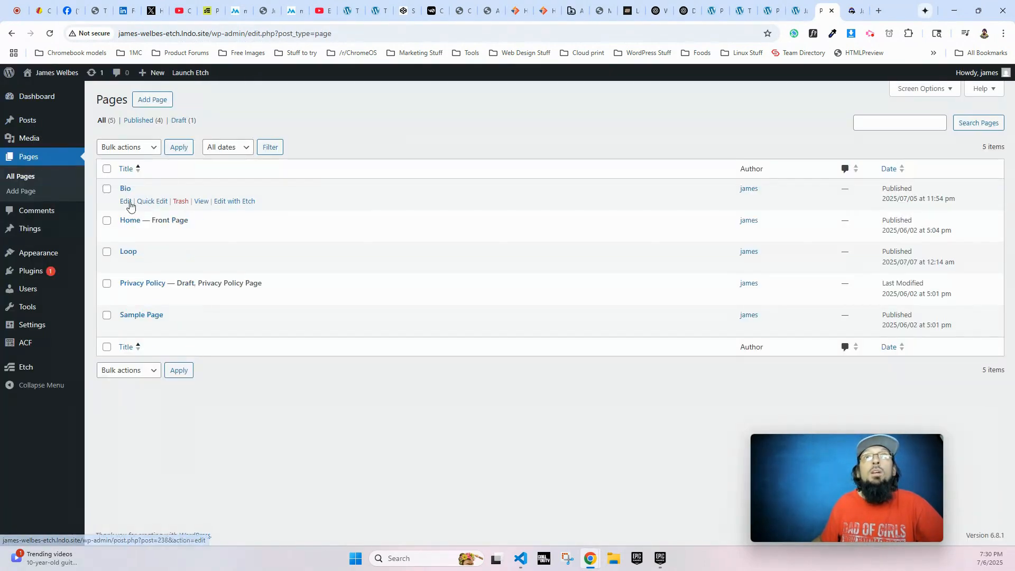
click(201, 265)
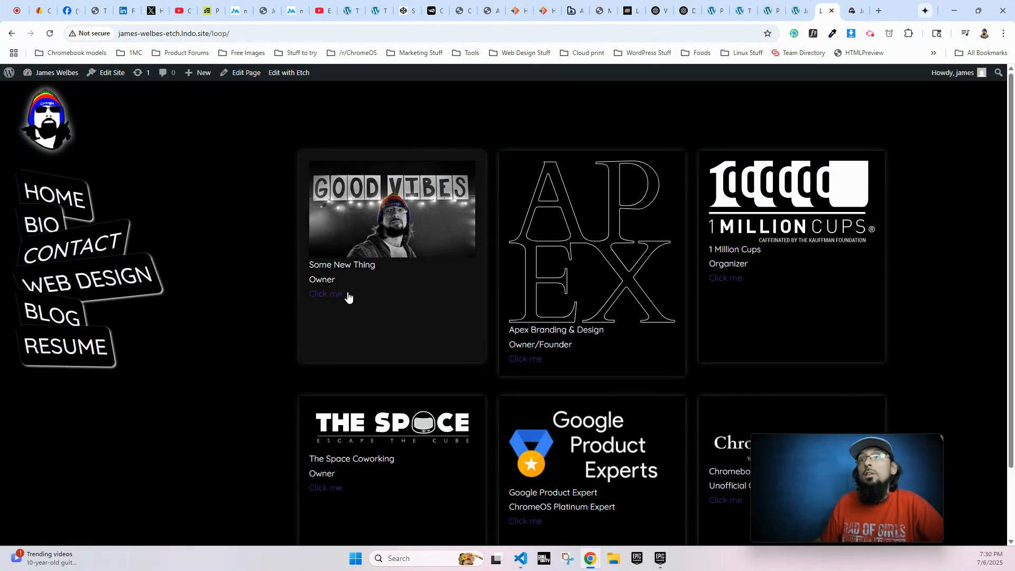
click(322, 294)
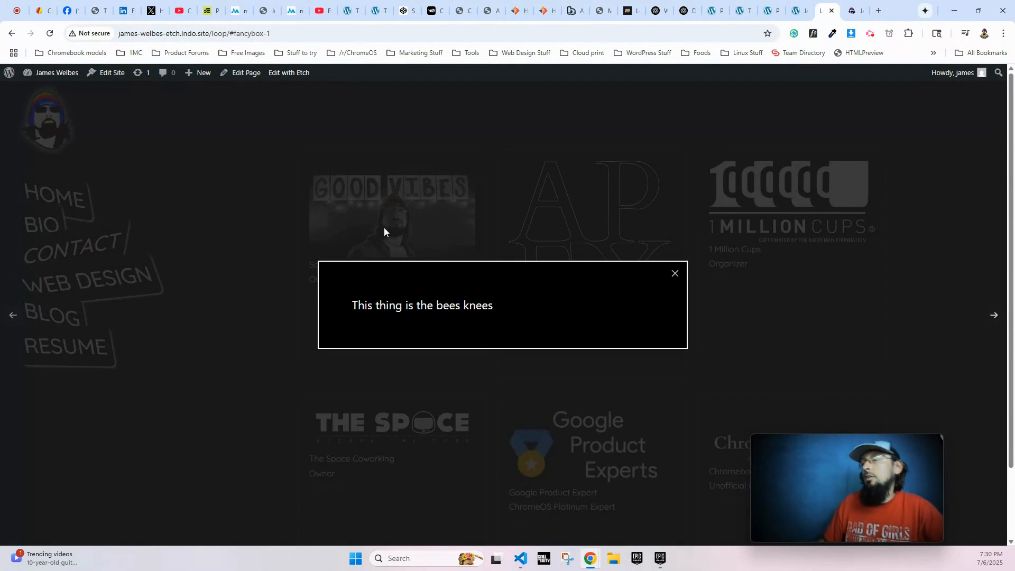
click(672, 280)
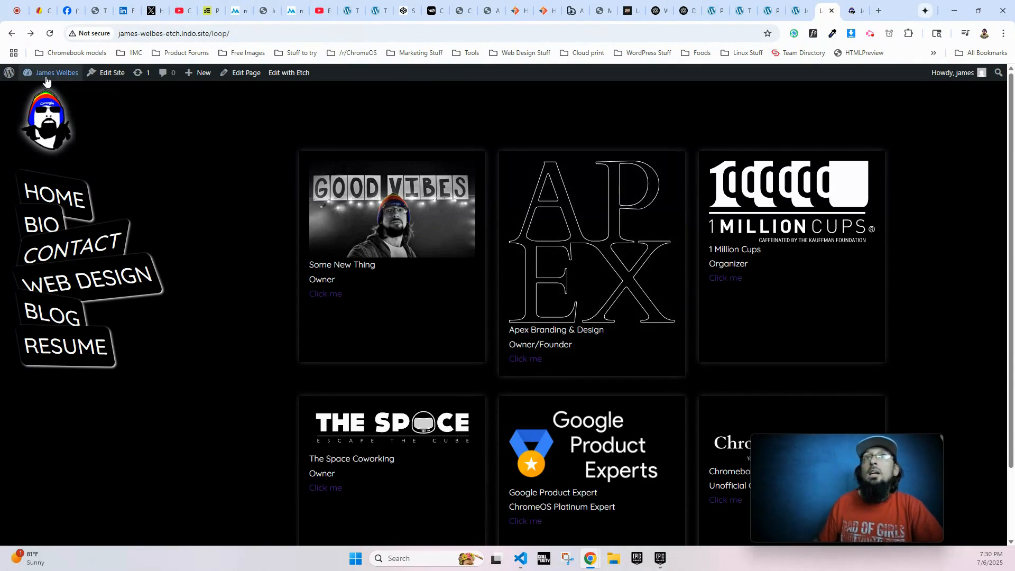
Look over the looped card grid and check the Some New Thing popup once more before closing it
mouse_move(46, 80)
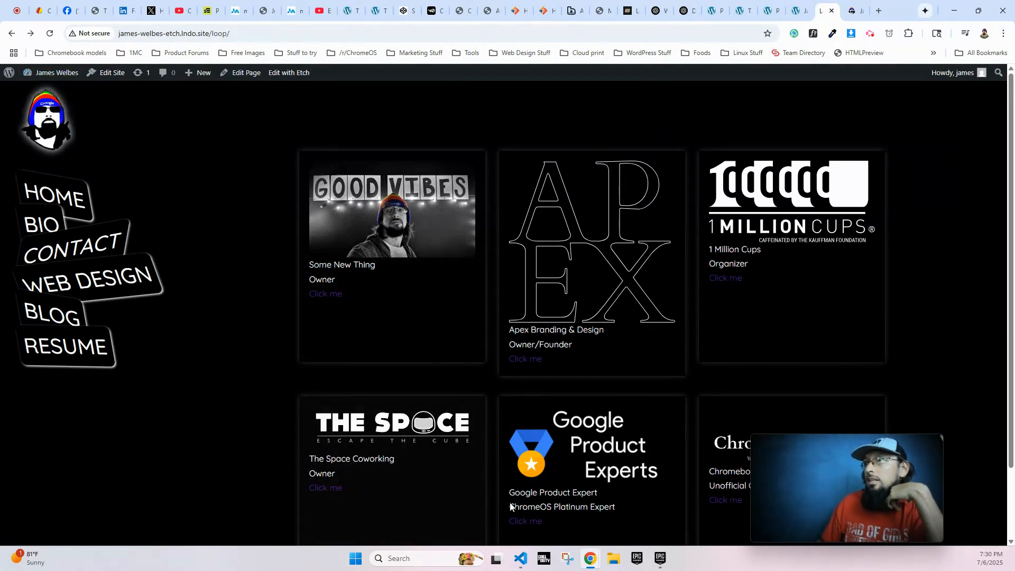
scroll(455, 434, down, 2)
scroll(371, 328, up, 1)
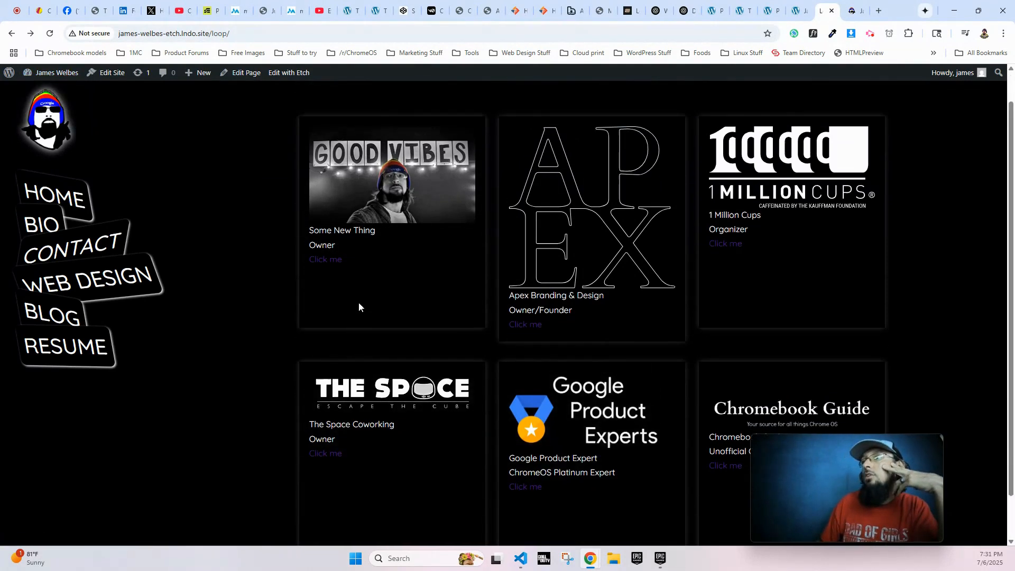
scroll(349, 301, up, 1)
click(339, 295)
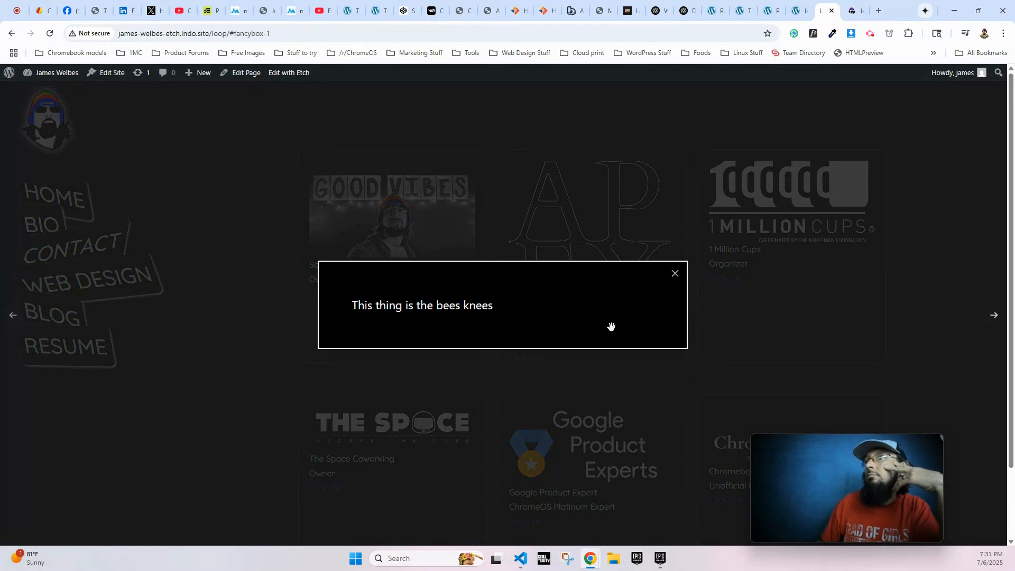
click(677, 275)
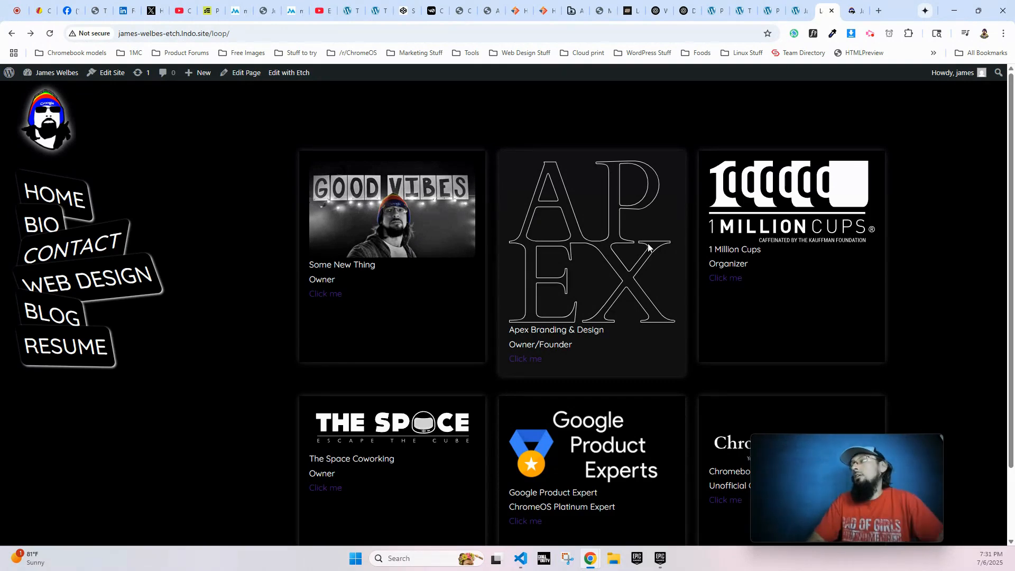
click(870, 33)
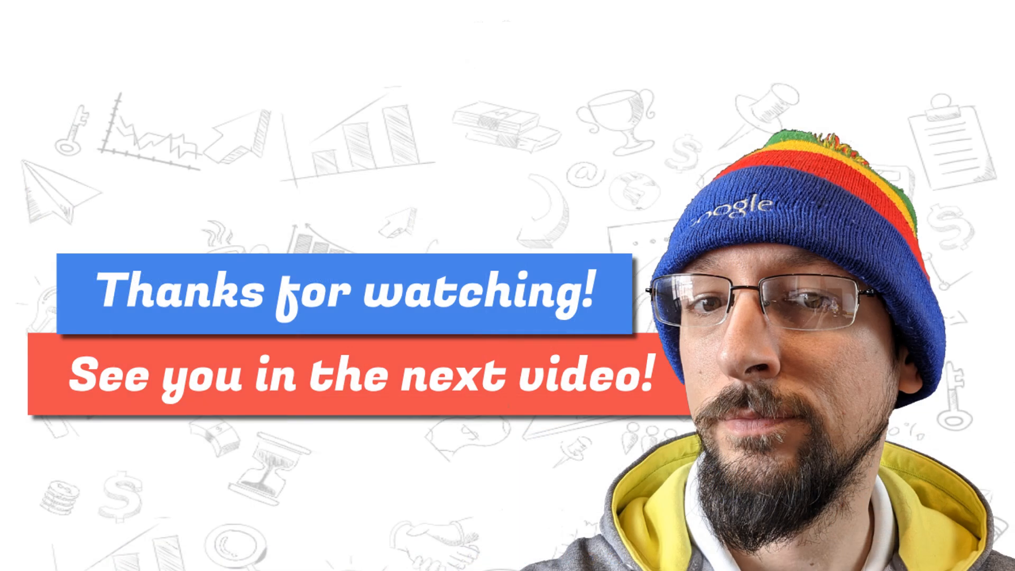